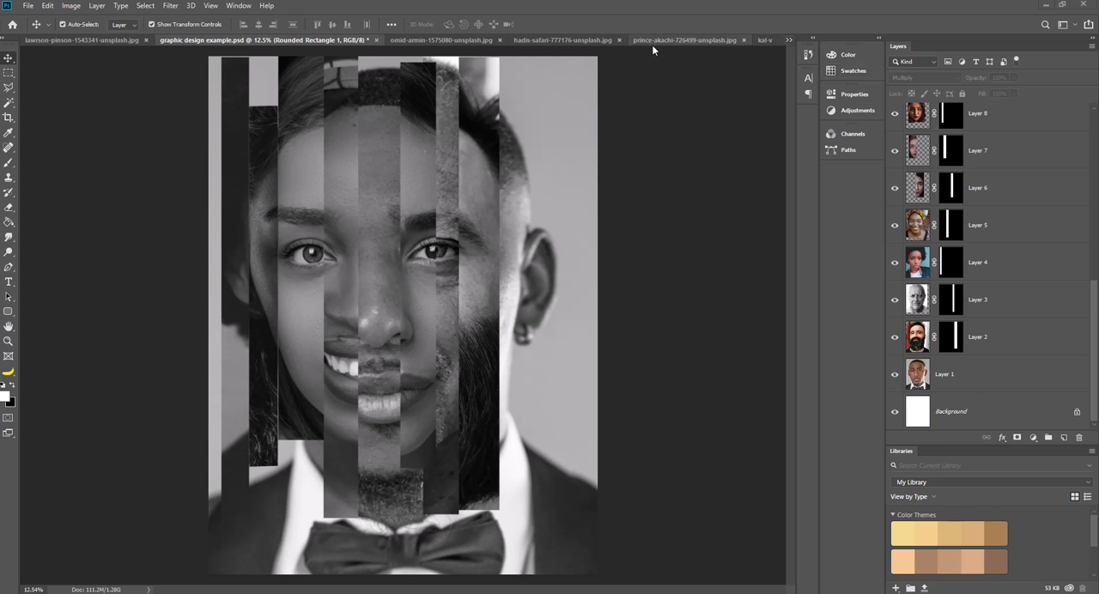
Look through the open portrait photos, including the close-up faces, the smiling woman, the grey-bearded man, the tuxedo portrait and the bearded man.
{"action": "left_click", "coordinate": [414, 41]}
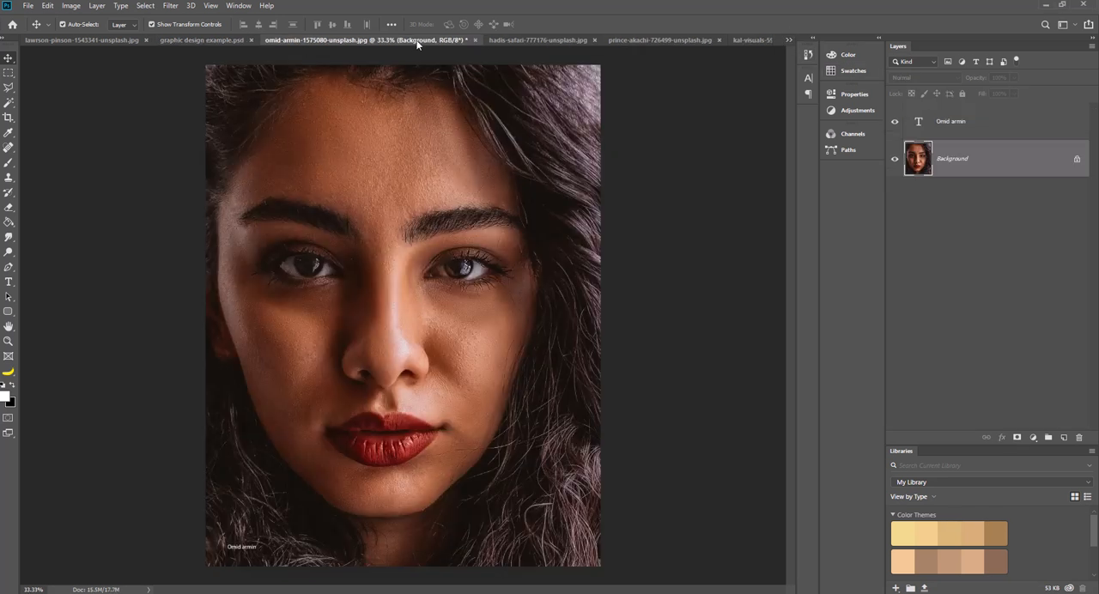
{"action": "left_click", "coordinate": [518, 39]}
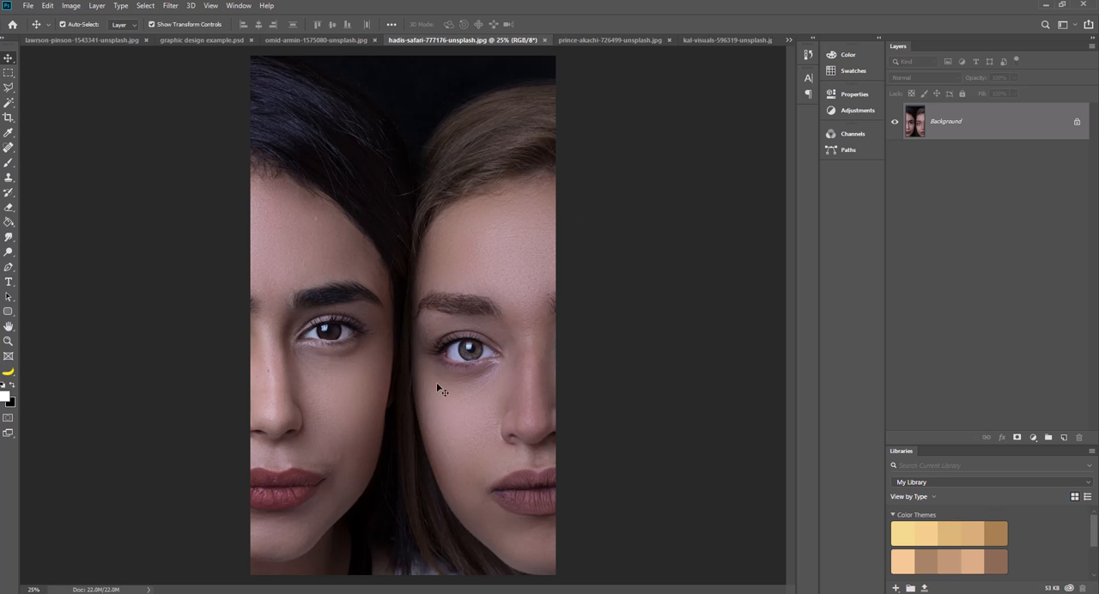
{"action": "left_click", "coordinate": [598, 40]}
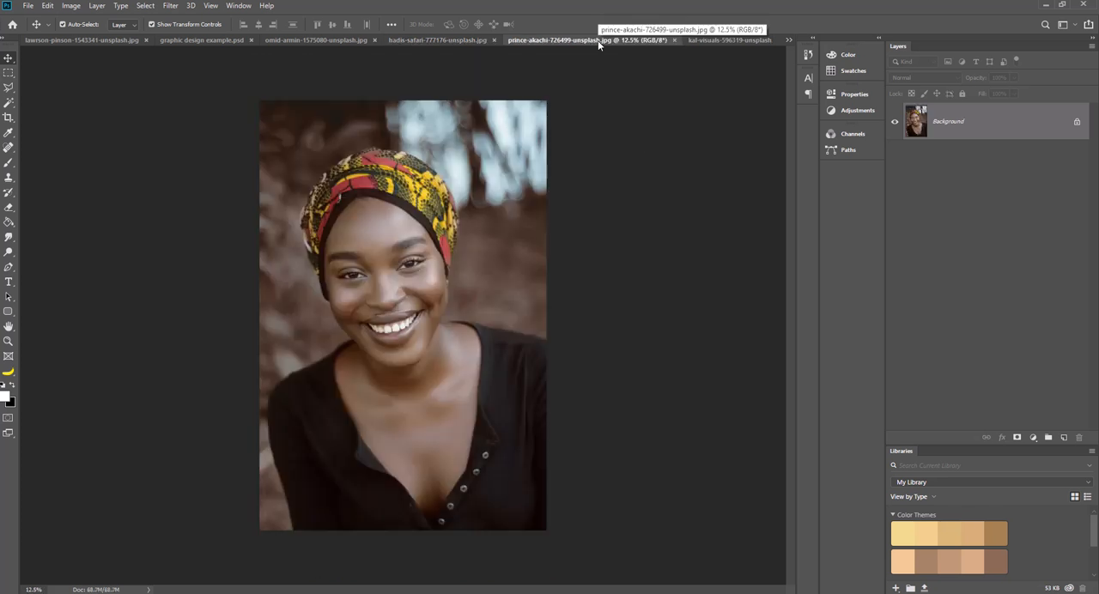
{"action": "left_click", "coordinate": [721, 41]}
{"action": "left_click", "coordinate": [789, 40]}
{"action": "left_click", "coordinate": [826, 121]}
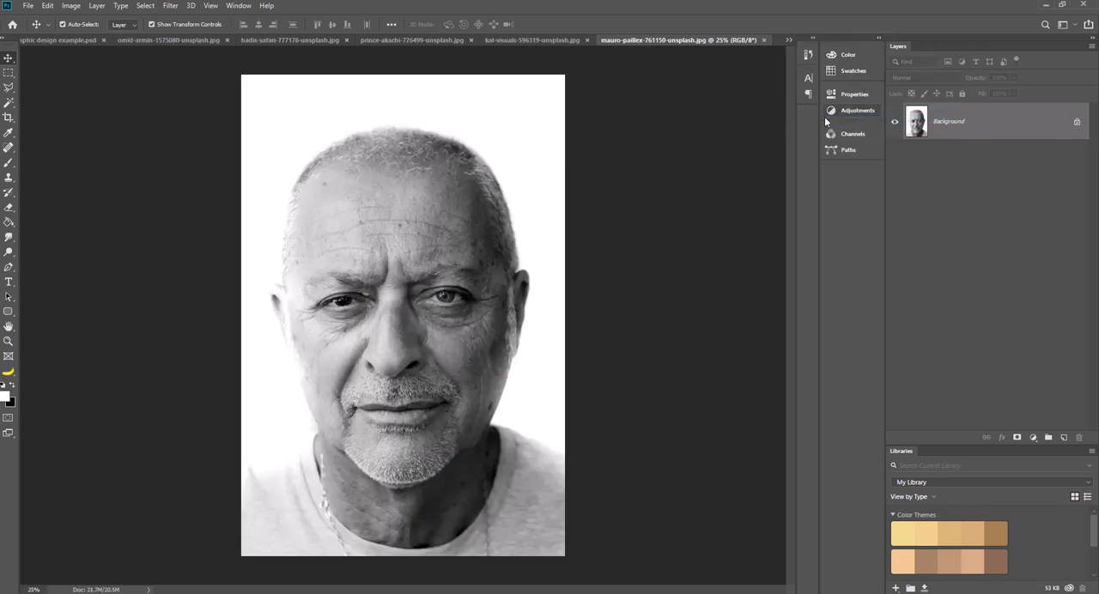
{"action": "left_click", "coordinate": [789, 41]}
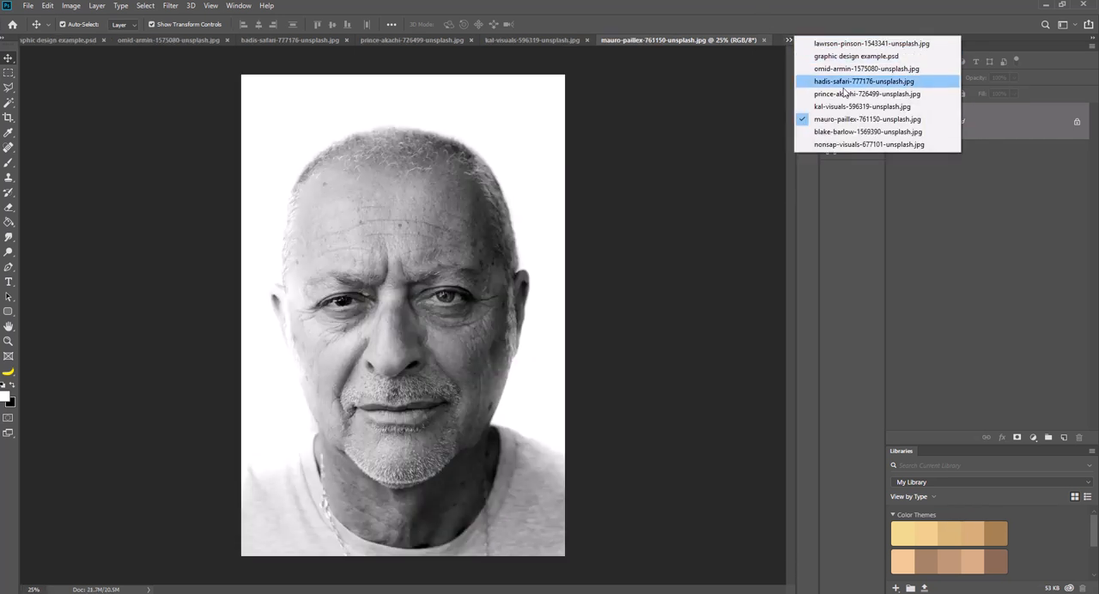
{"action": "left_click", "coordinate": [847, 135]}
{"action": "left_click", "coordinate": [789, 41]}
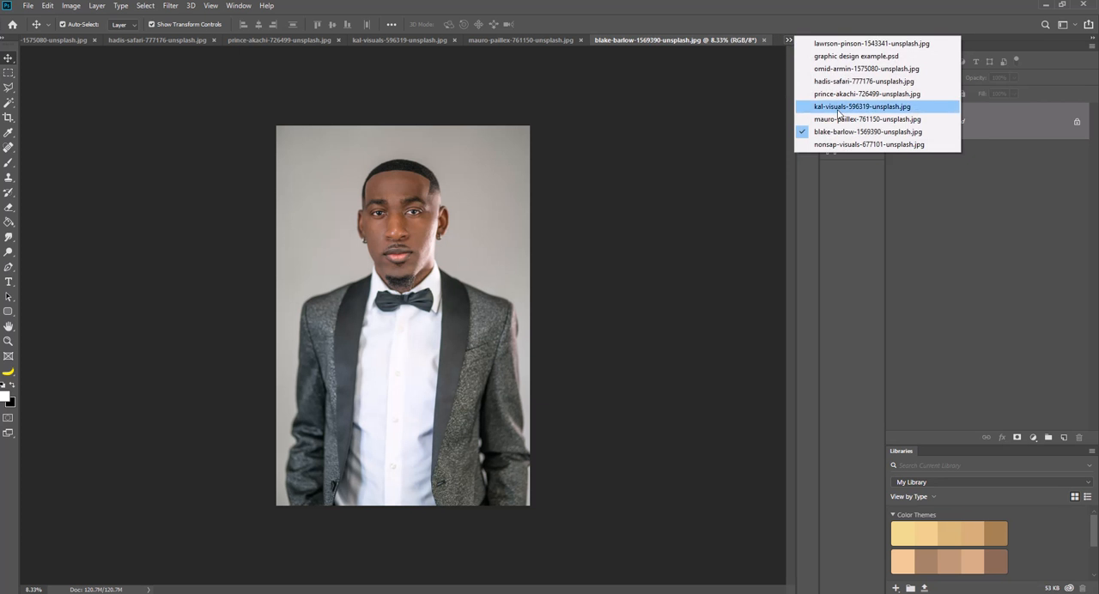
{"action": "left_click", "coordinate": [834, 144]}
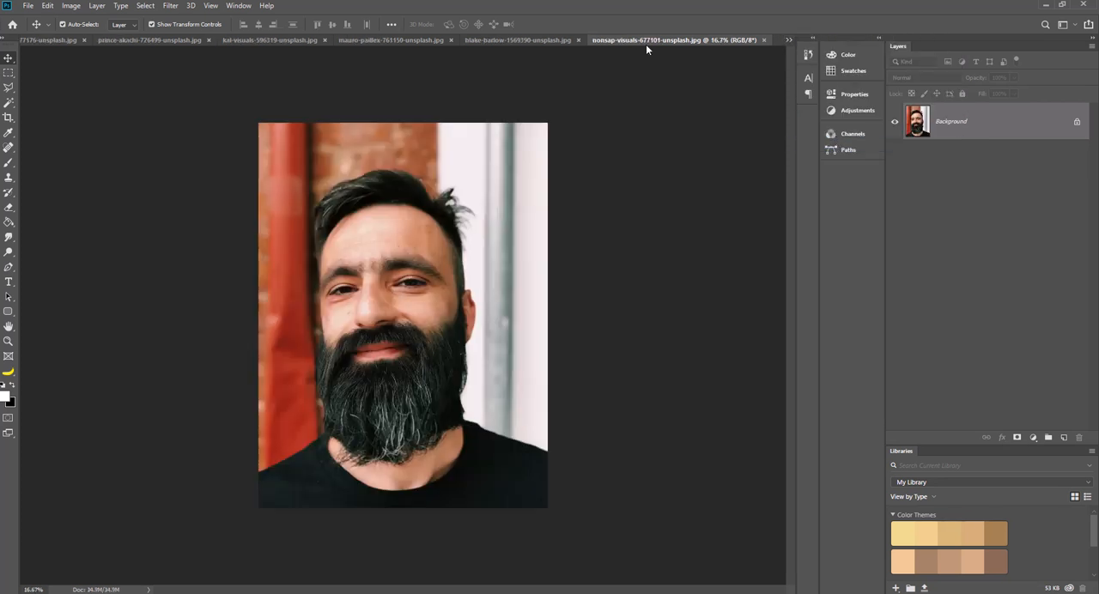
{"action": "left_click", "coordinate": [498, 41]}
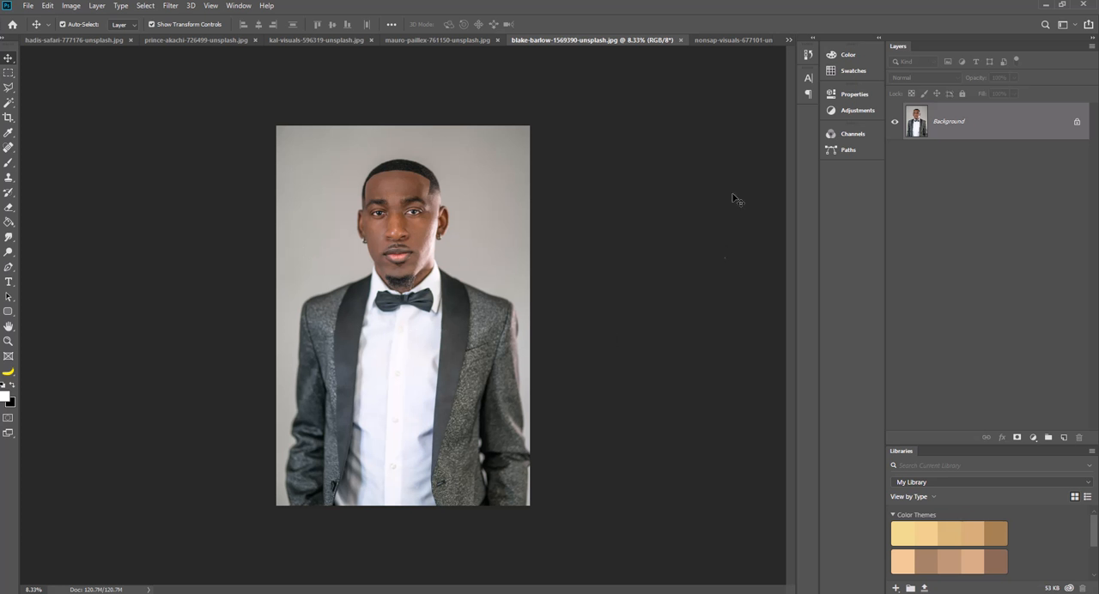
{"action": "left_click", "coordinate": [762, 40]}
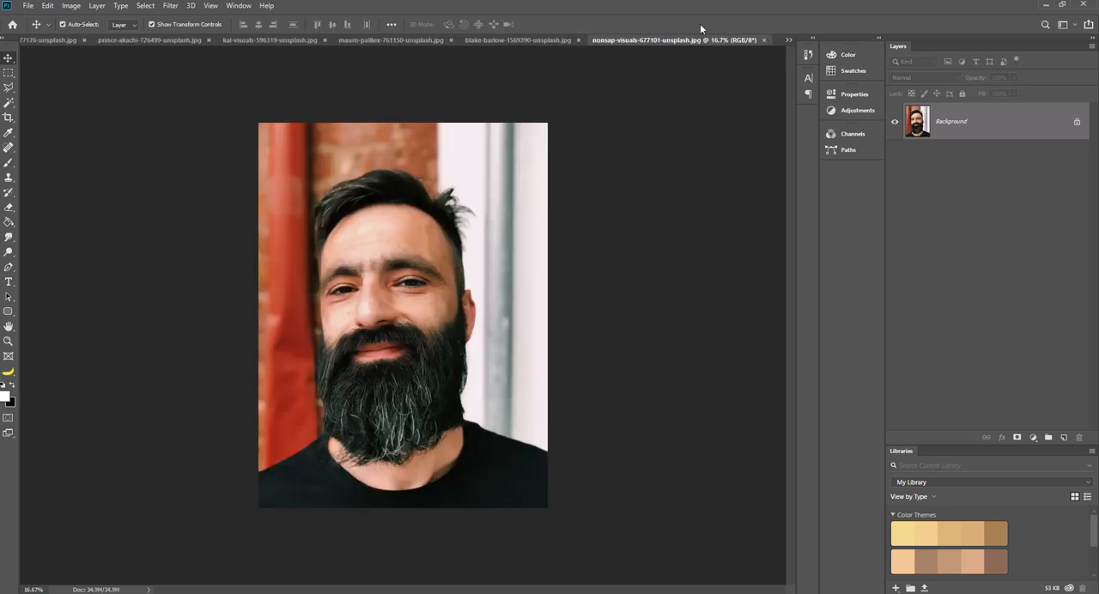
Create a new document from the Poster art preset, 18 x 24 inches at 300 ppi in RGB with a white background.
{"action": "left_click", "coordinate": [29, 6]}
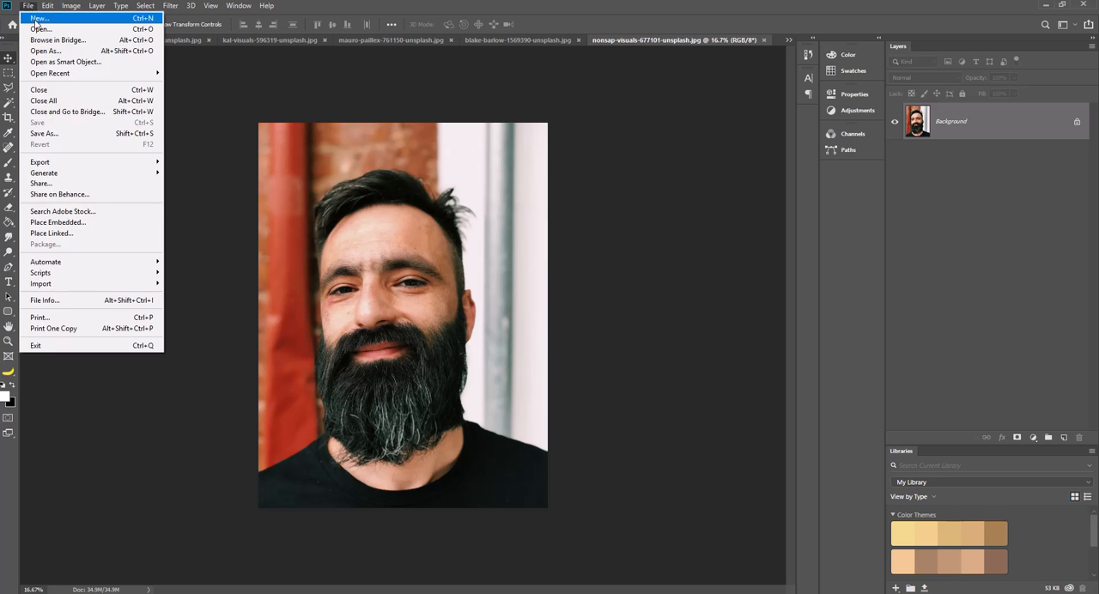
{"action": "left_click", "coordinate": [49, 17]}
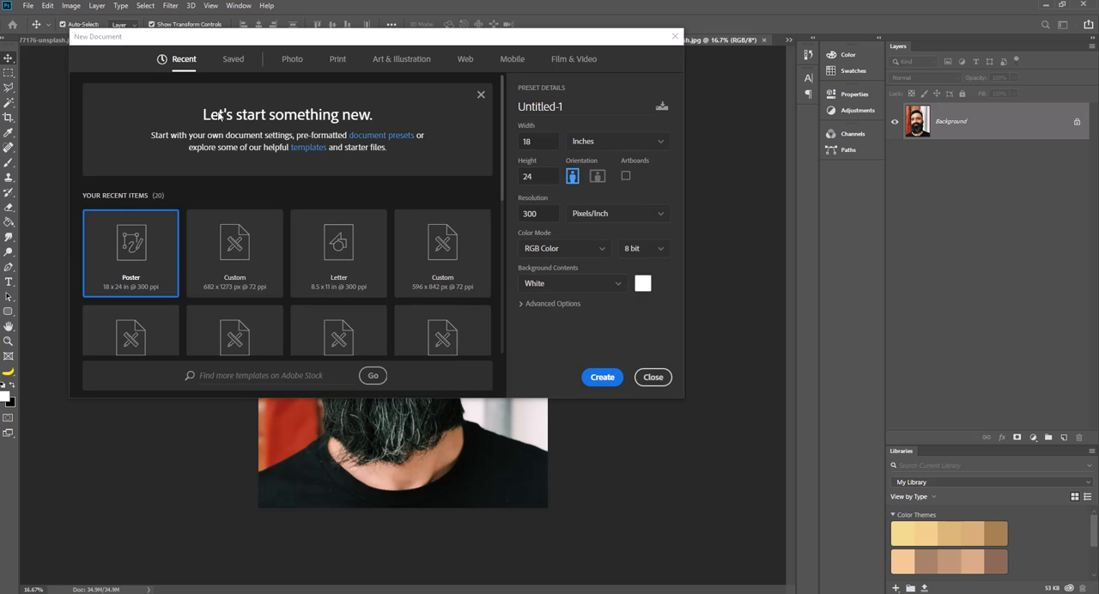
{"action": "left_click", "coordinate": [403, 62]}
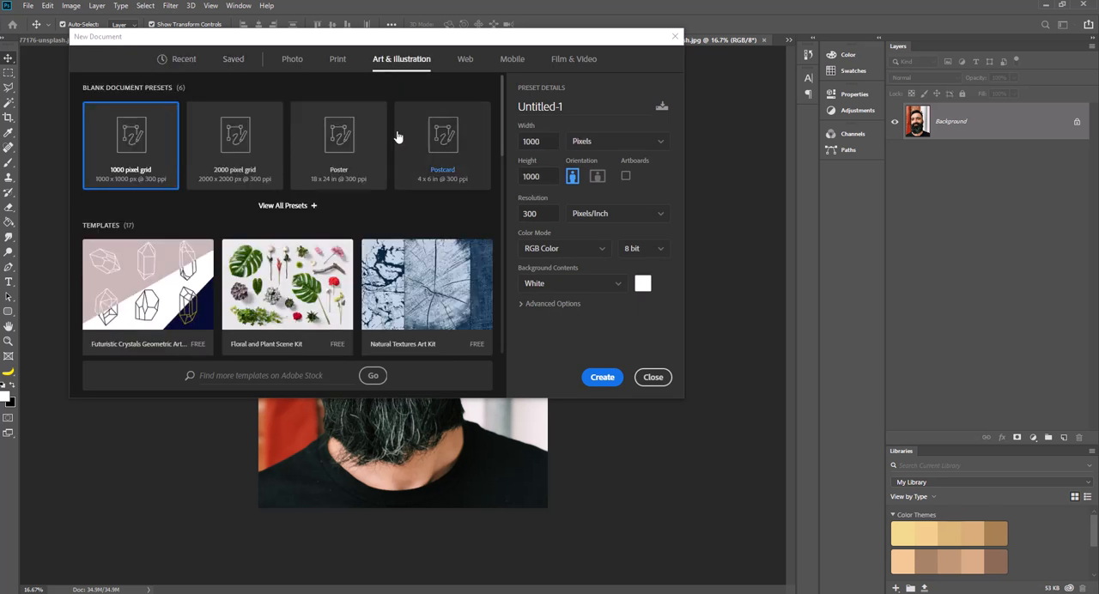
{"action": "left_click", "coordinate": [339, 60]}
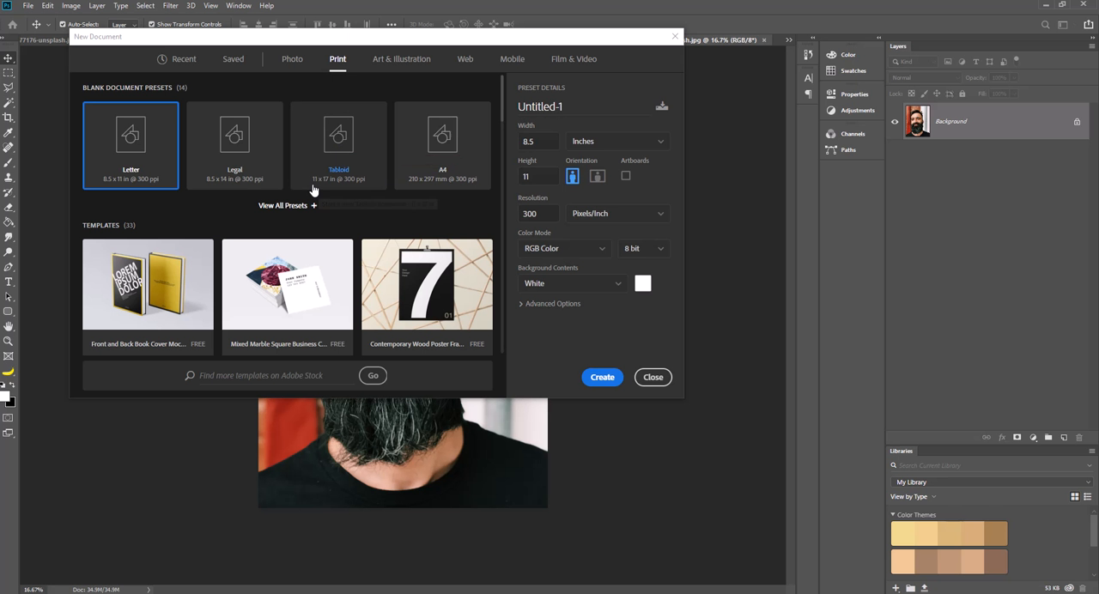
{"action": "left_click", "coordinate": [397, 61]}
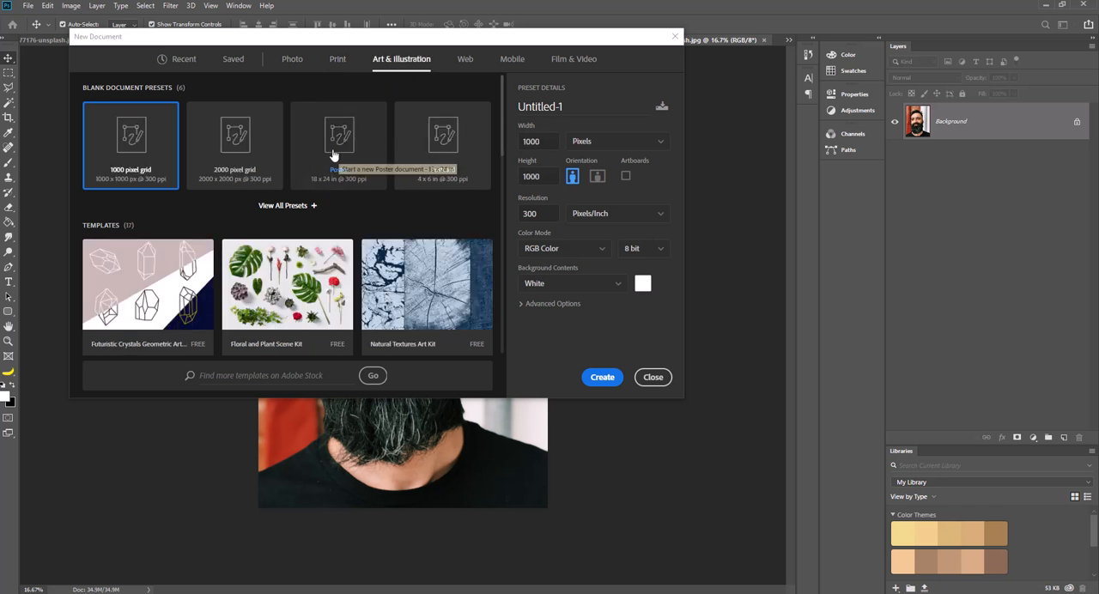
{"action": "left_click", "coordinate": [340, 62]}
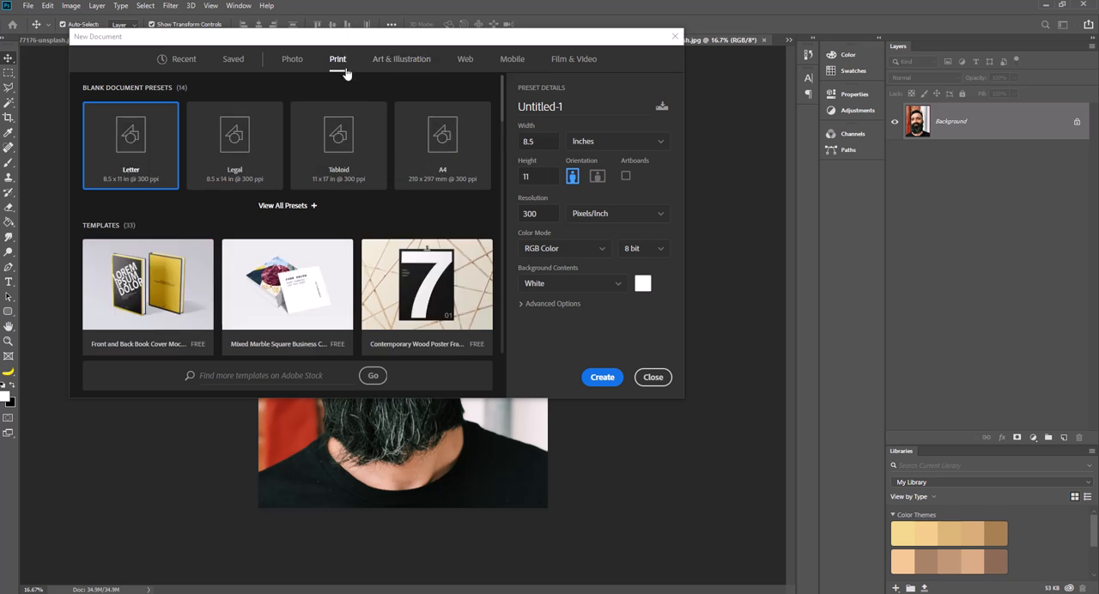
{"action": "left_click", "coordinate": [398, 60]}
{"action": "left_click", "coordinate": [349, 148]}
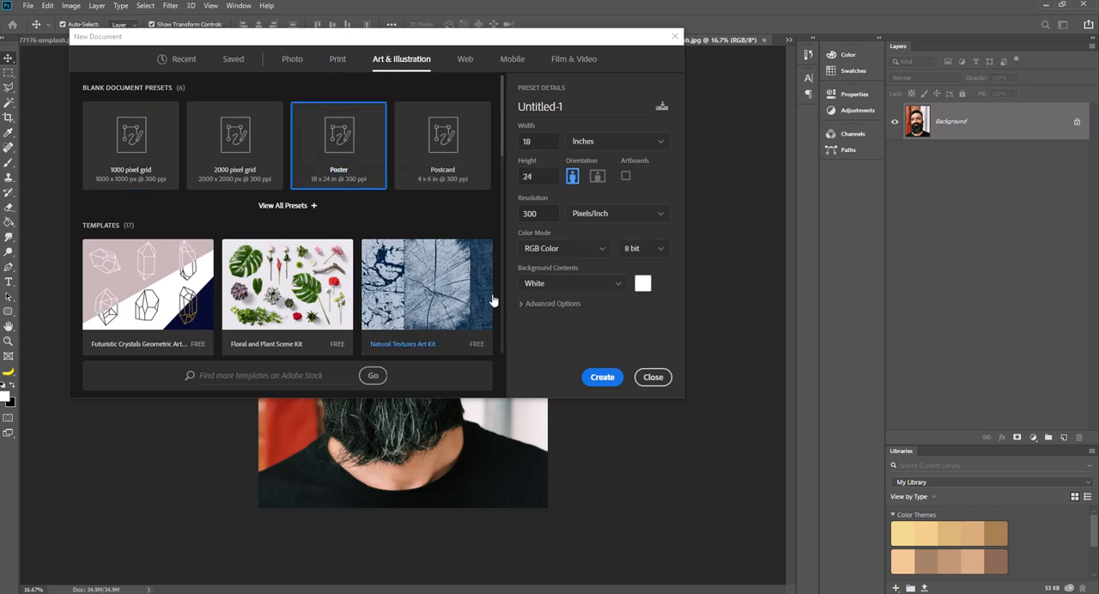
{"action": "left_click", "coordinate": [611, 376]}
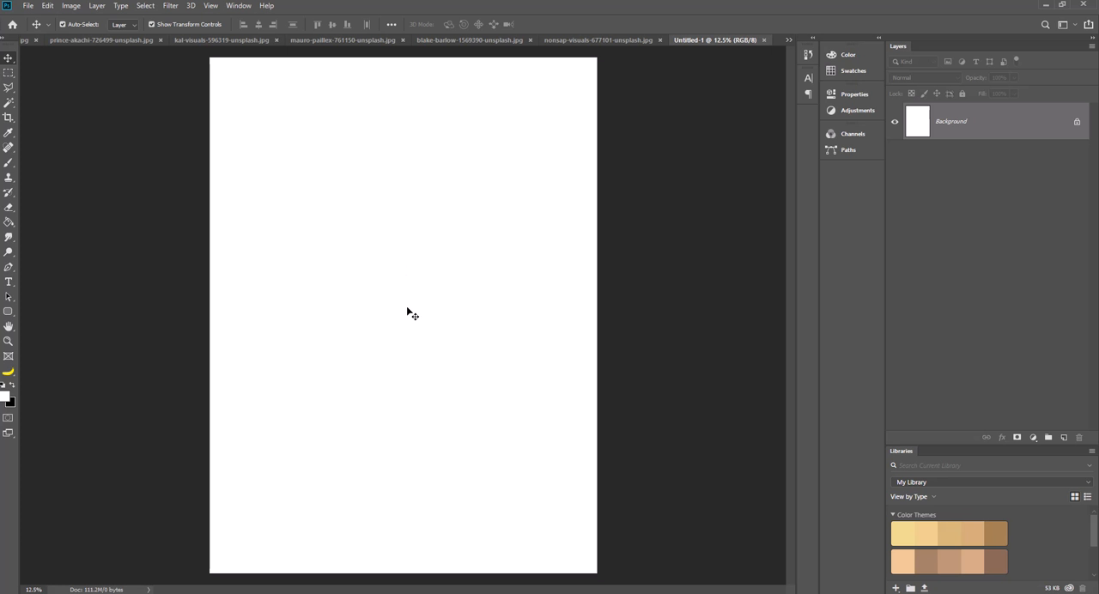
Create a second new document from the Tabloid print preset, 11 x 17 inches at 300 ppi.
{"action": "left_click", "coordinate": [35, 8]}
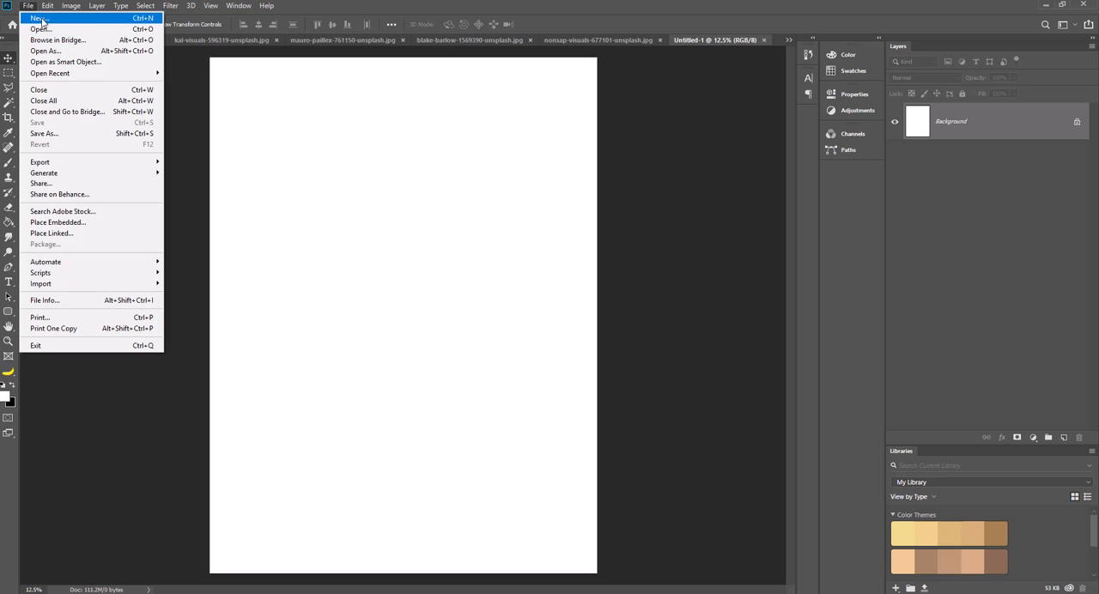
{"action": "left_click", "coordinate": [39, 18]}
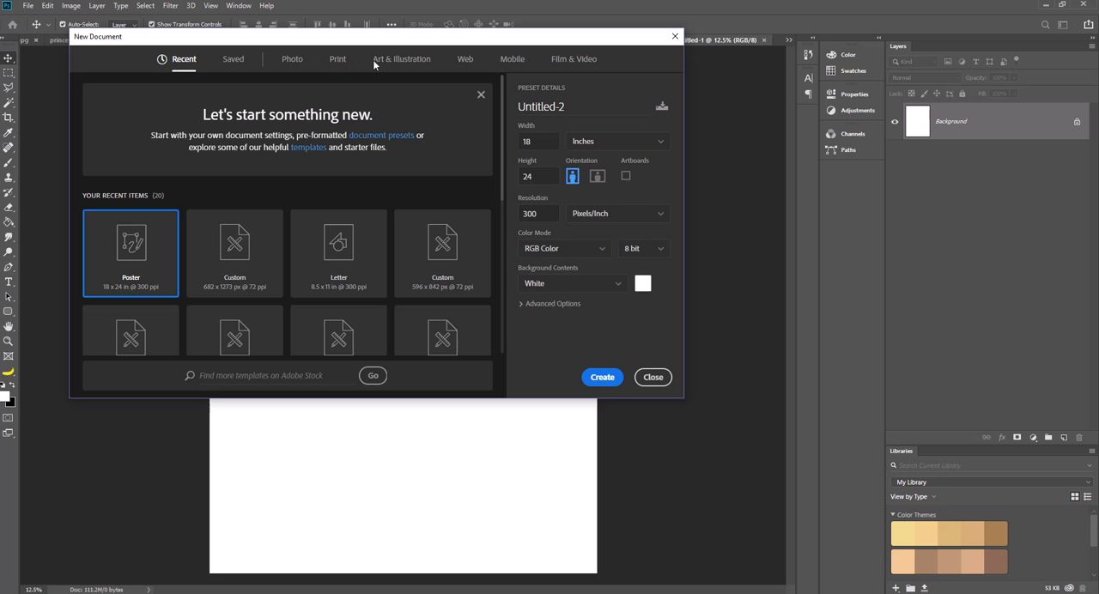
{"action": "left_click", "coordinate": [402, 60]}
{"action": "left_click", "coordinate": [338, 62]}
{"action": "left_click", "coordinate": [338, 138]}
{"action": "left_click", "coordinate": [599, 377]}
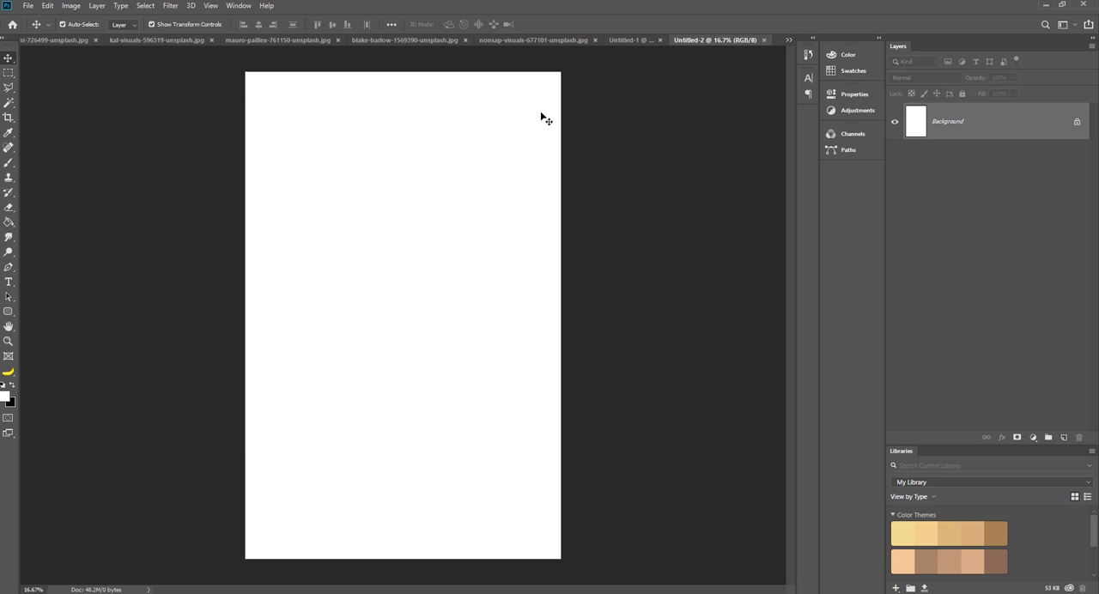
Compare the blank poster with the blank tabloid document, and close the tabloid document.
{"action": "left_click", "coordinate": [635, 38]}
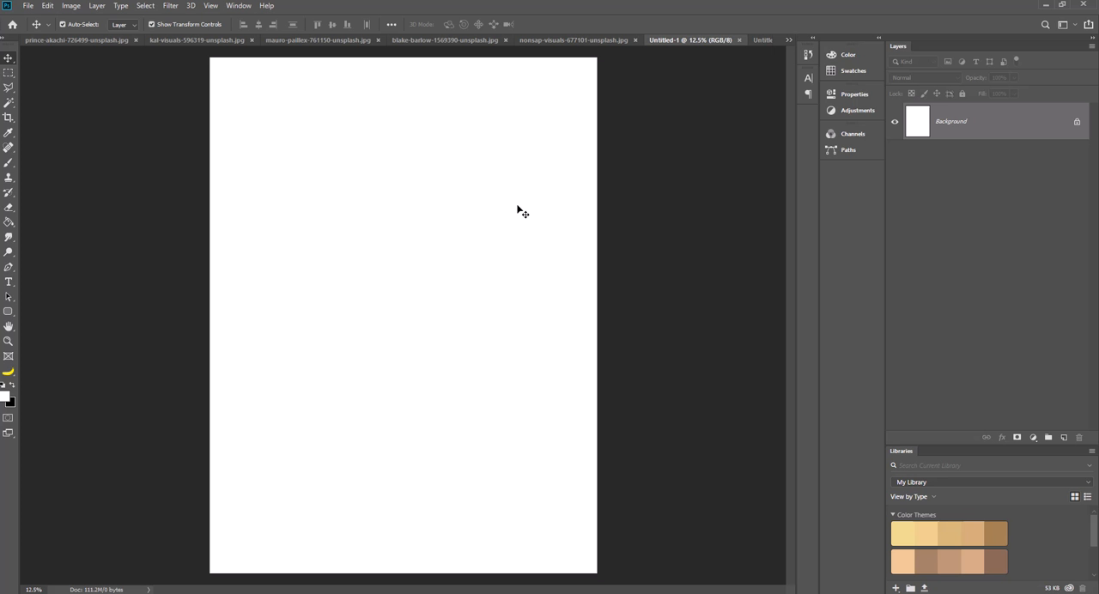
{"action": "left_click", "coordinate": [756, 39]}
{"action": "left_click", "coordinate": [765, 41]}
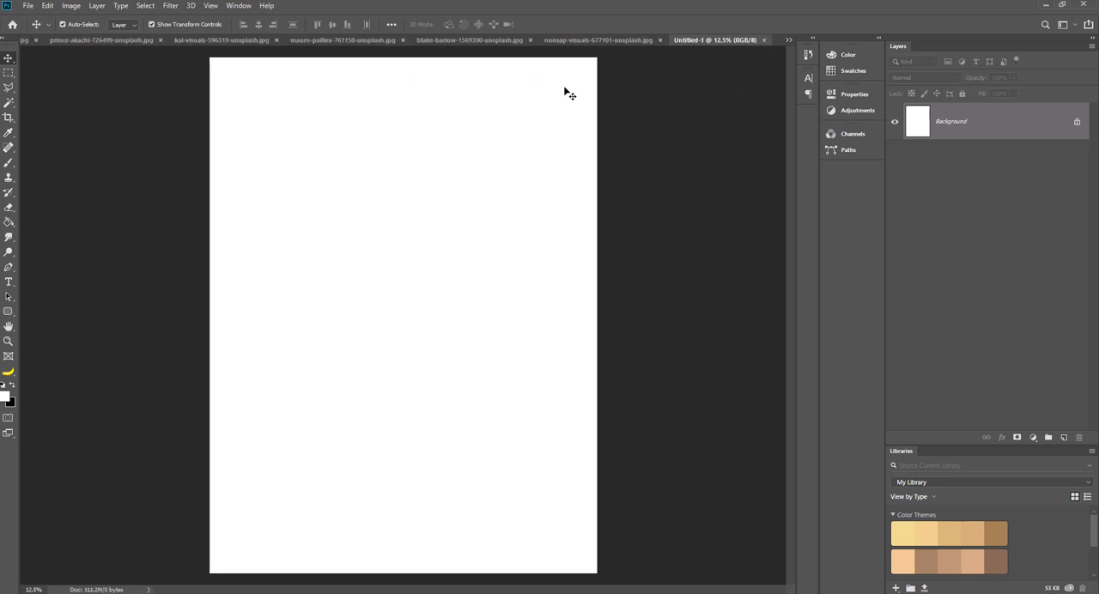
Copy a rectangular area around the head and bow tie from the tuxedo portrait and paste it into the blank poster document.
{"action": "left_click", "coordinate": [462, 41]}
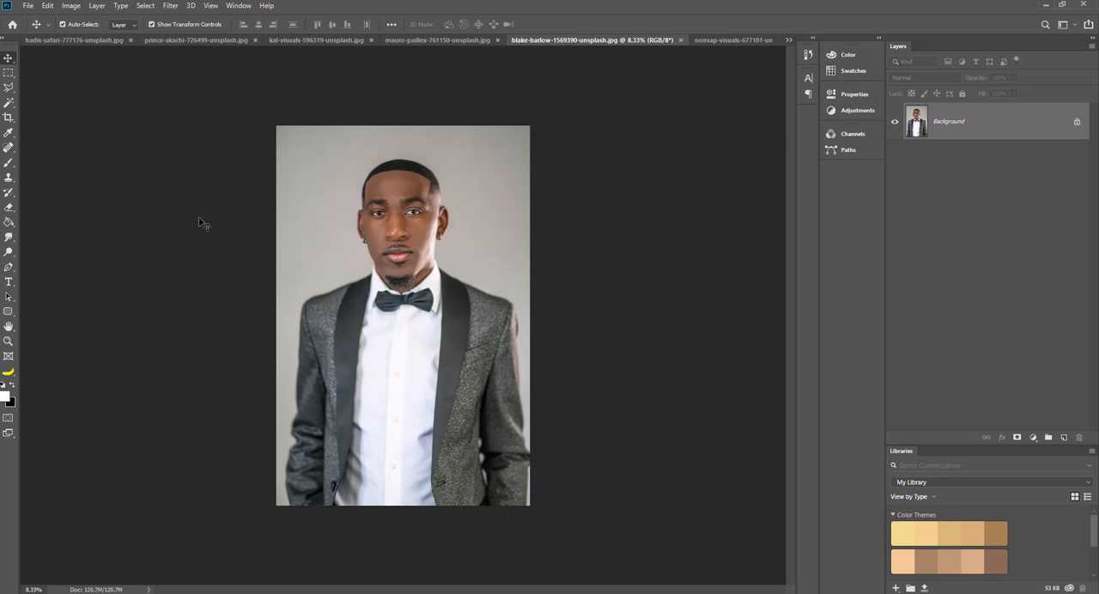
{"action": "left_click", "coordinate": [10, 75]}
{"action": "left_click_drag", "start_coordinate": [334, 151], "coordinate": [468, 327]}
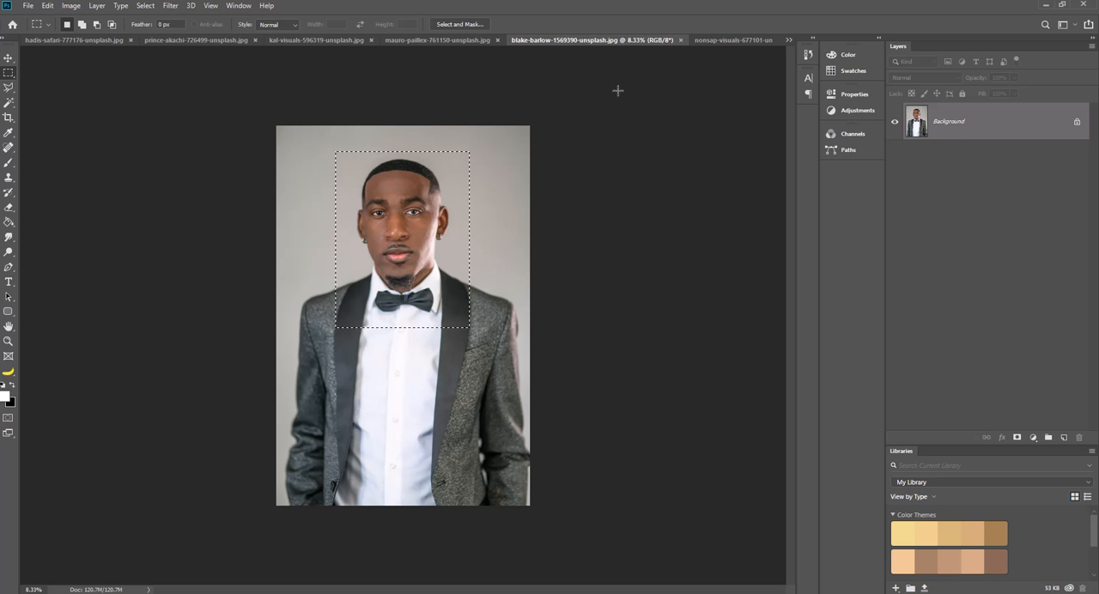
{"action": "left_click", "coordinate": [788, 41]}
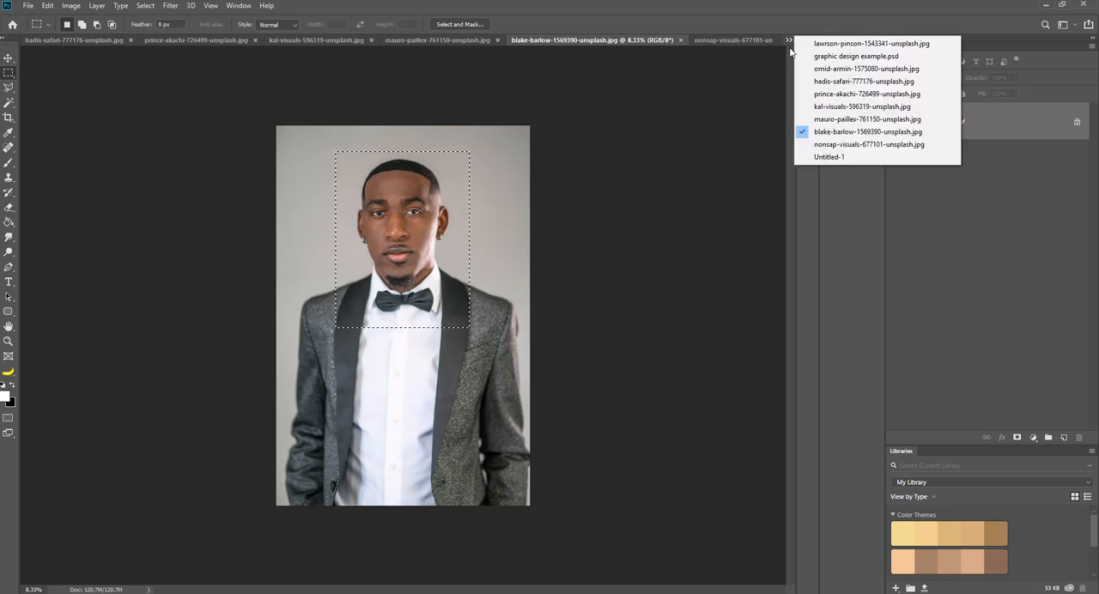
{"action": "left_click", "coordinate": [829, 157]}
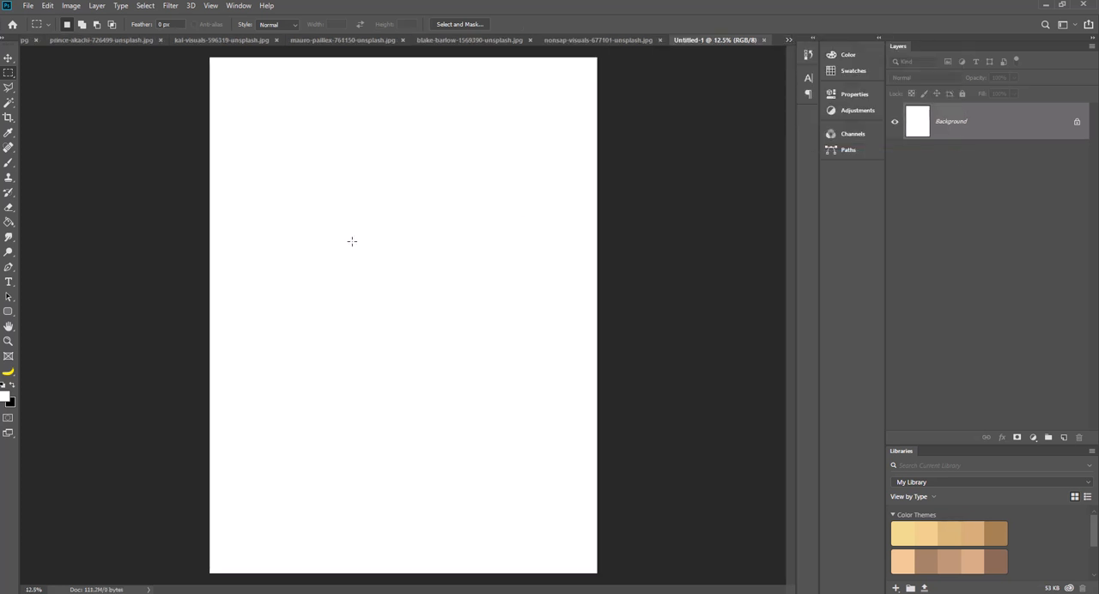
{"action": "key", "text": "ctrl+v"}
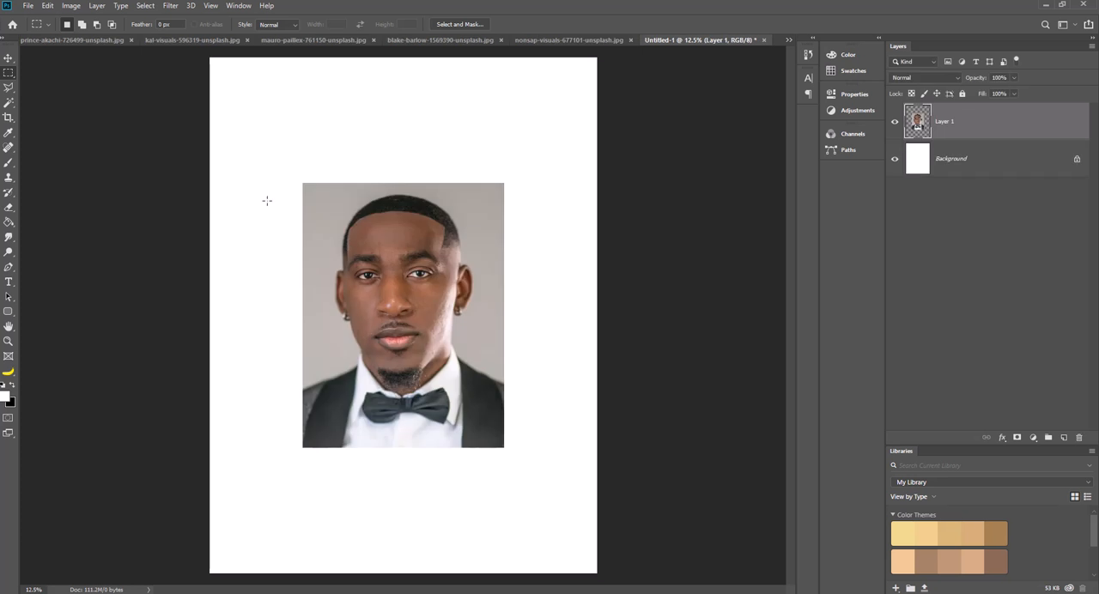
Enlarge the pasted tuxedo portrait proportionally to about 196% so it fills the poster canvas, and apply the transform.
{"action": "key", "text": "v"}
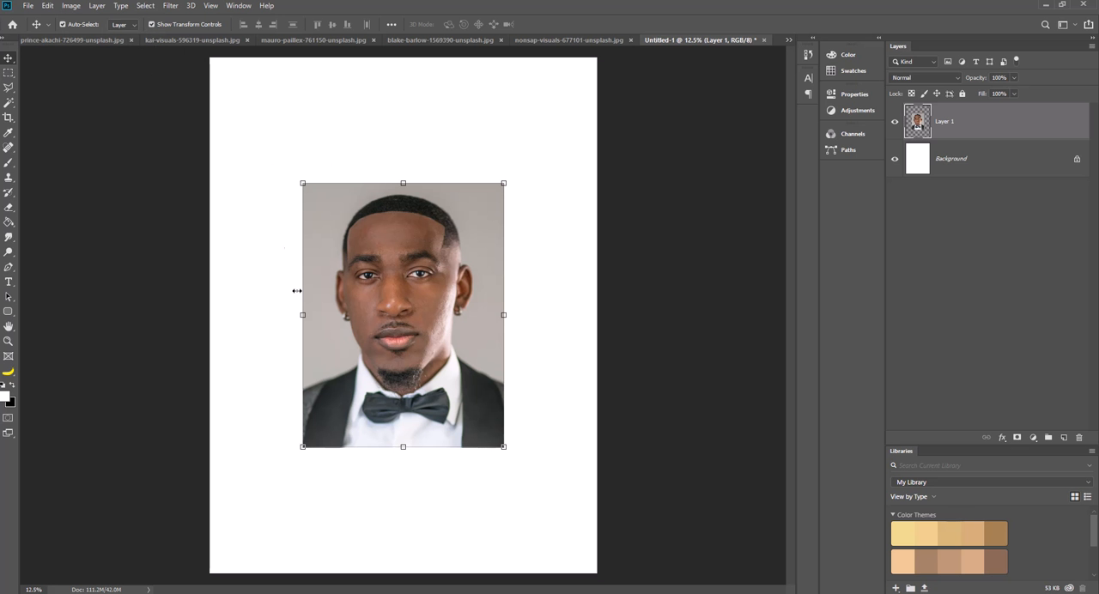
{"action": "left_click", "coordinate": [47, 5]}
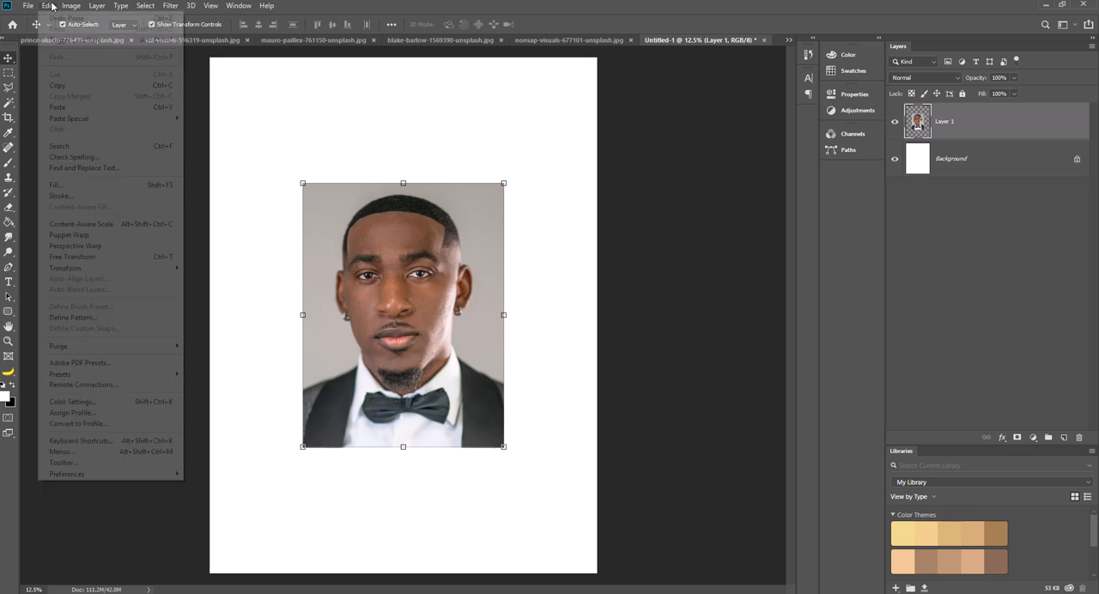
{"action": "left_click", "coordinate": [263, 7]}
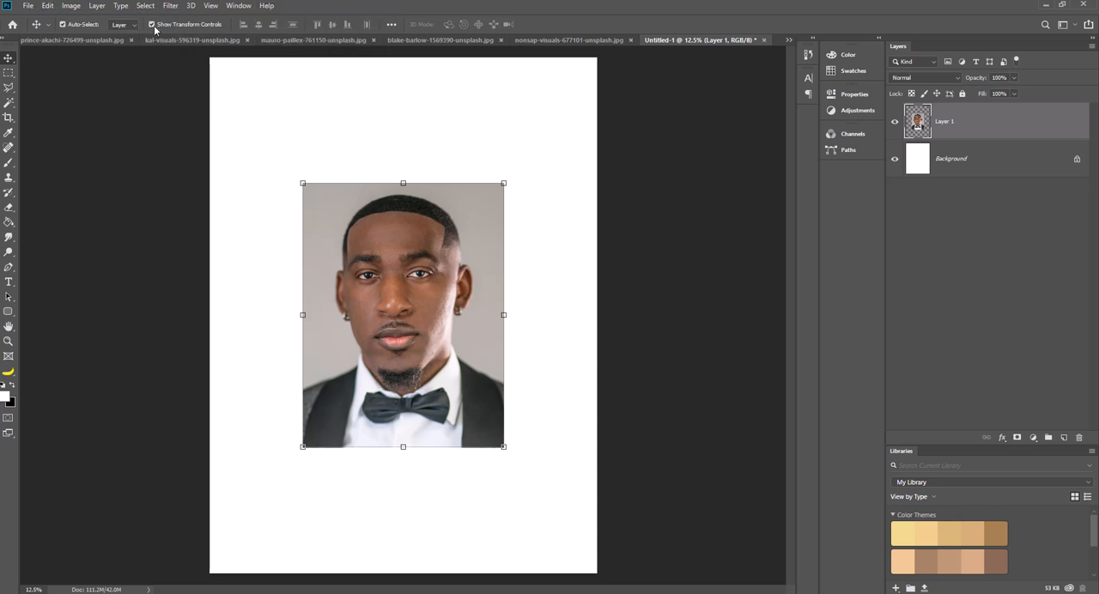
{"action": "left_click_drag", "start_coordinate": [302, 182], "coordinate": [209, 92]}
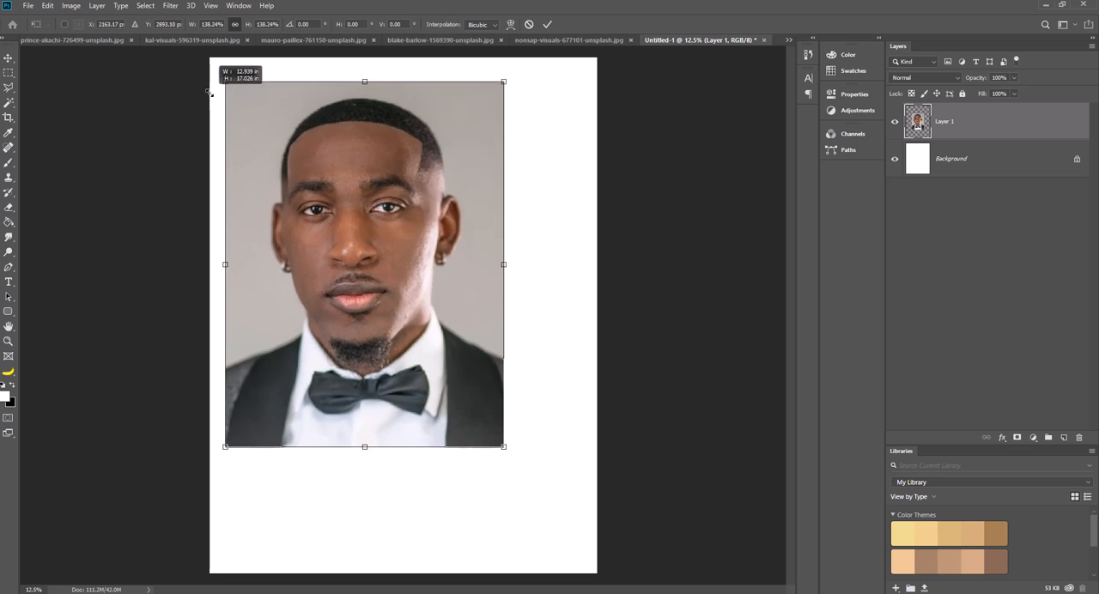
{"action": "left_click_drag", "start_coordinate": [504, 447], "coordinate": [599, 572]}
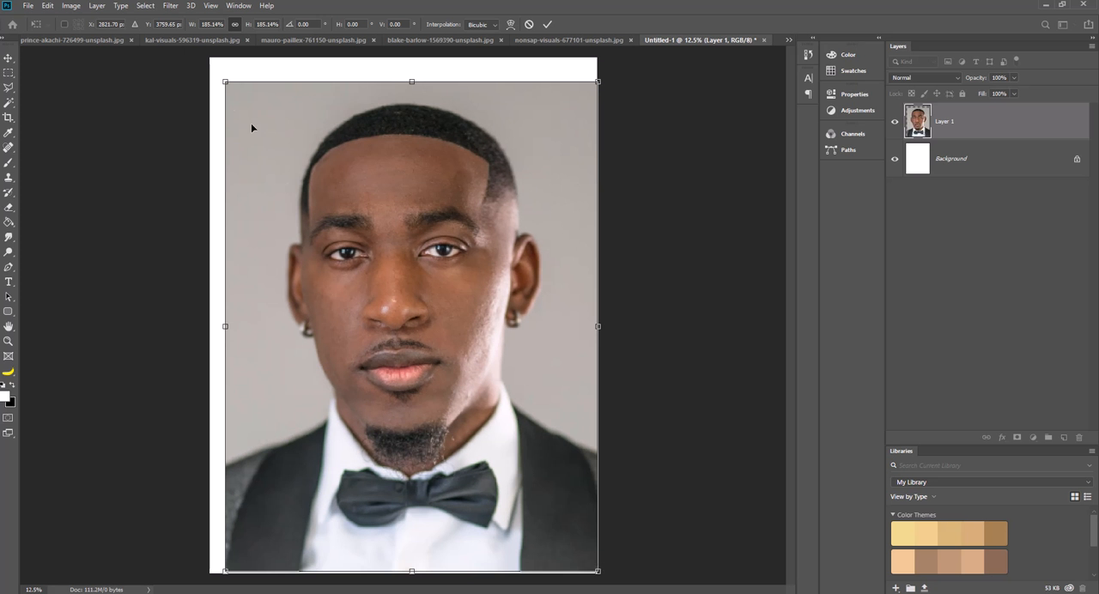
{"action": "left_click_drag", "start_coordinate": [228, 81], "coordinate": [210, 64]}
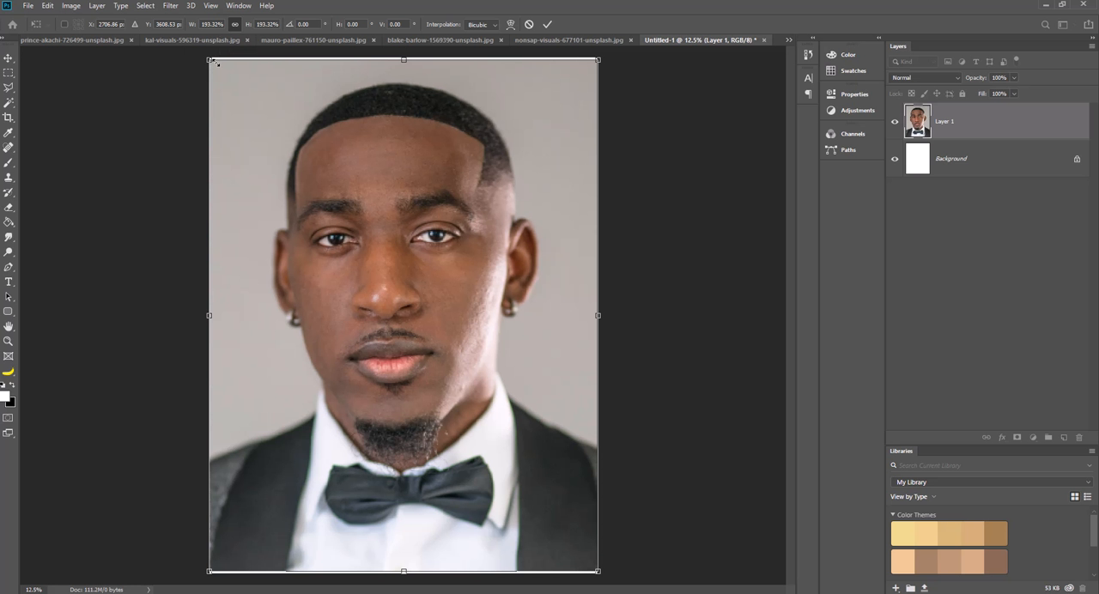
{"action": "left_click_drag", "start_coordinate": [599, 60], "coordinate": [601, 56]}
{"action": "left_click_drag", "start_coordinate": [207, 56], "coordinate": [205, 49]}
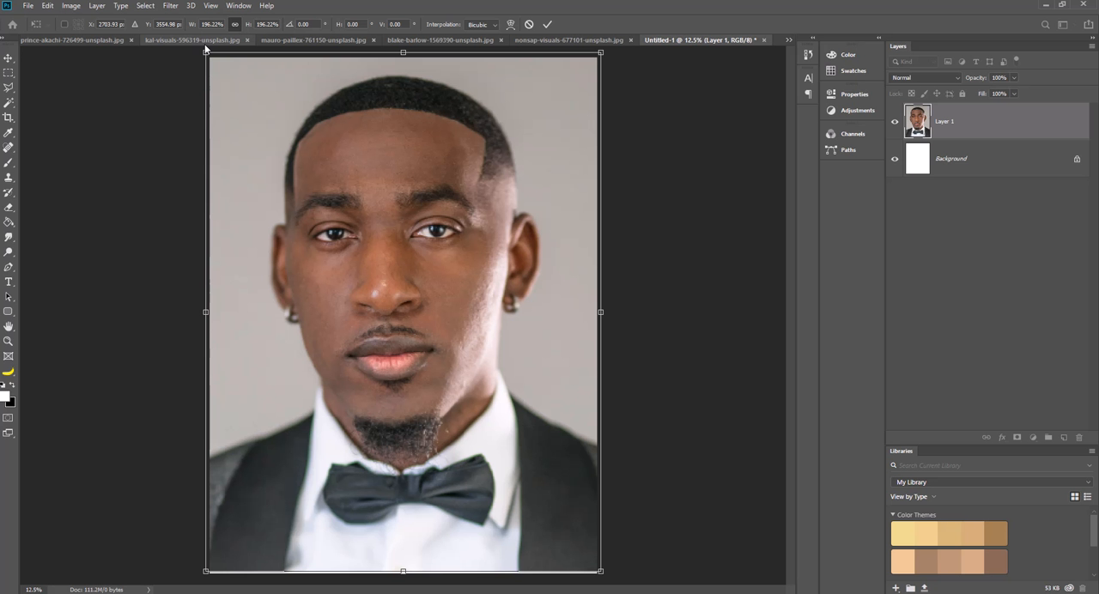
{"action": "left_click", "coordinate": [551, 24]}
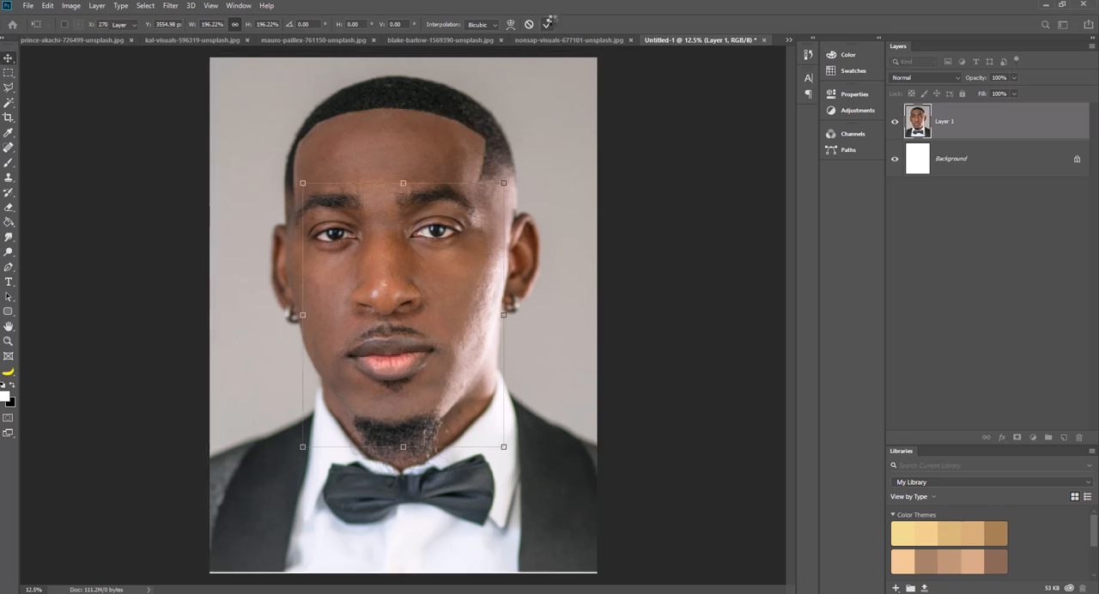
Apply the tuxedo portrait's transform, and copy a rectangular area around the bearded man's head and shoulders into the poster document.
{"action": "left_click", "coordinate": [552, 24]}
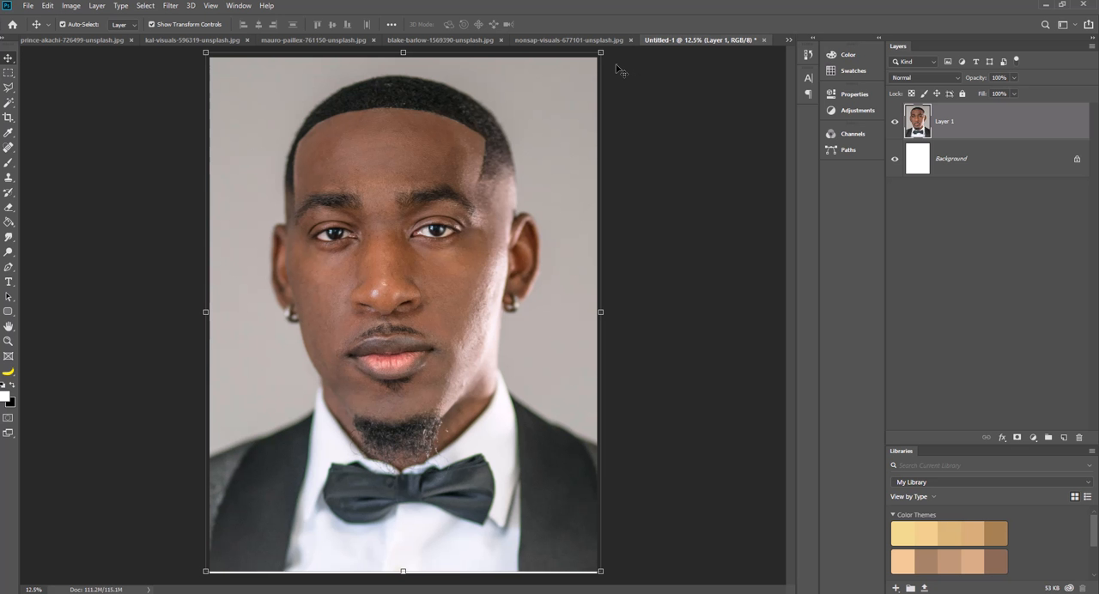
{"action": "left_click", "coordinate": [553, 40]}
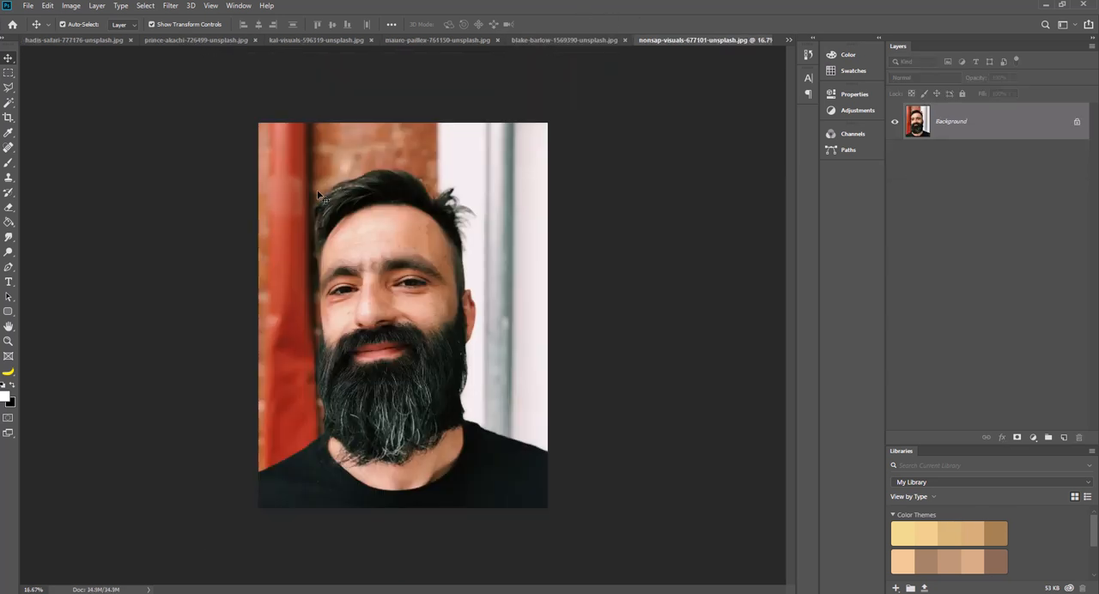
{"action": "left_click", "coordinate": [8, 72]}
{"action": "left_click_drag", "start_coordinate": [282, 151], "coordinate": [512, 489]}
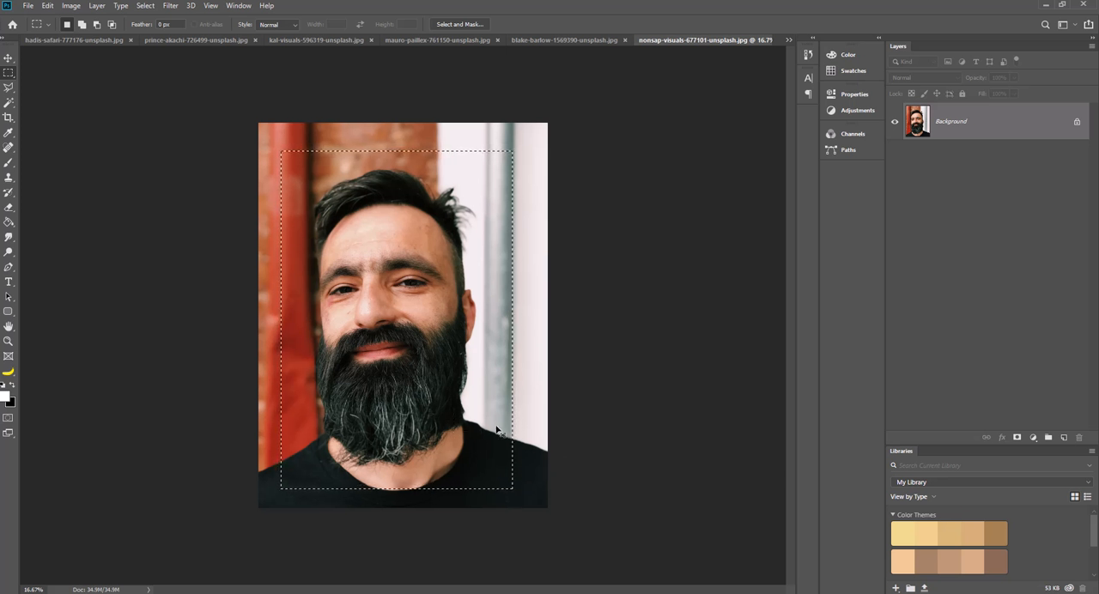
{"action": "left_click", "coordinate": [788, 39]}
{"action": "left_click", "coordinate": [830, 157]}
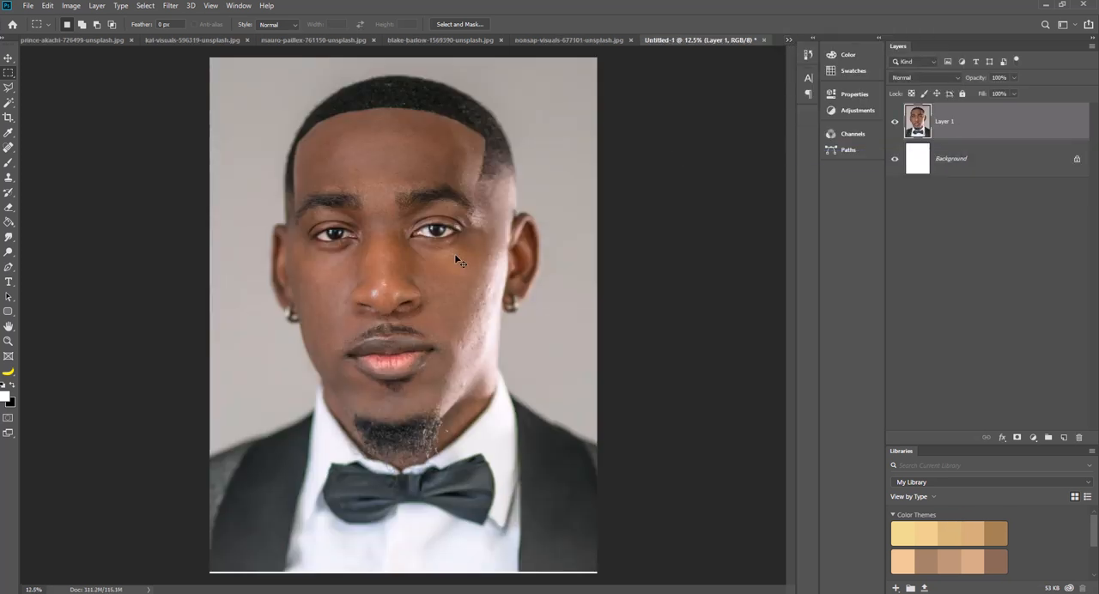
{"action": "key", "text": "ctrl+v"}
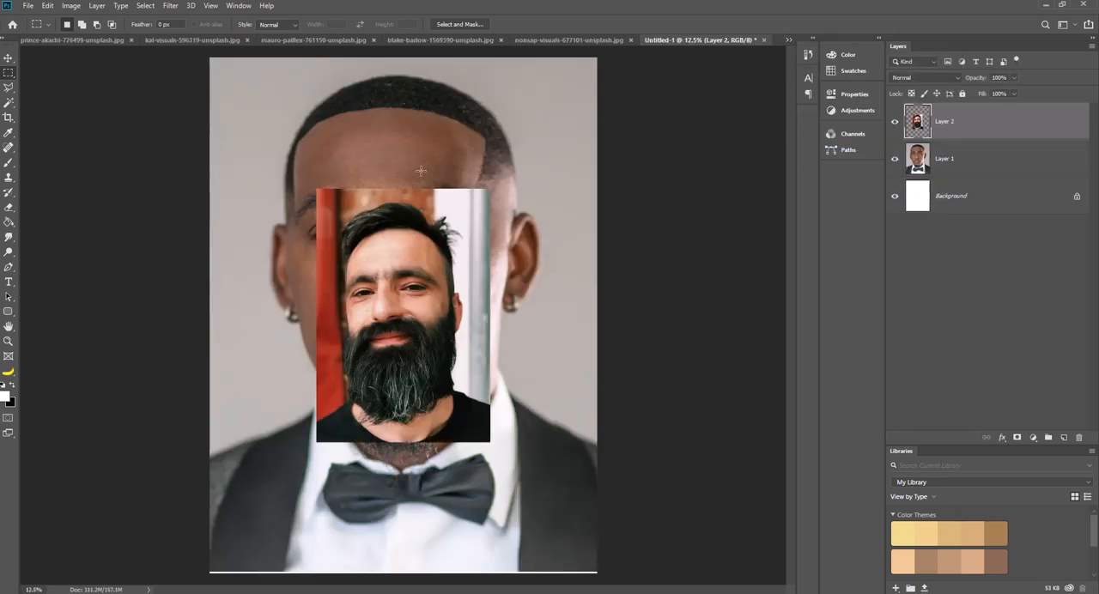
Lower the pasted bearded portrait's opacity to 49%, and scale it to about 205% and rotate it slightly clockwise over the tuxedo face.
{"action": "left_click", "coordinate": [1015, 78]}
{"action": "left_click_drag", "start_coordinate": [1017, 92], "coordinate": [987, 91]}
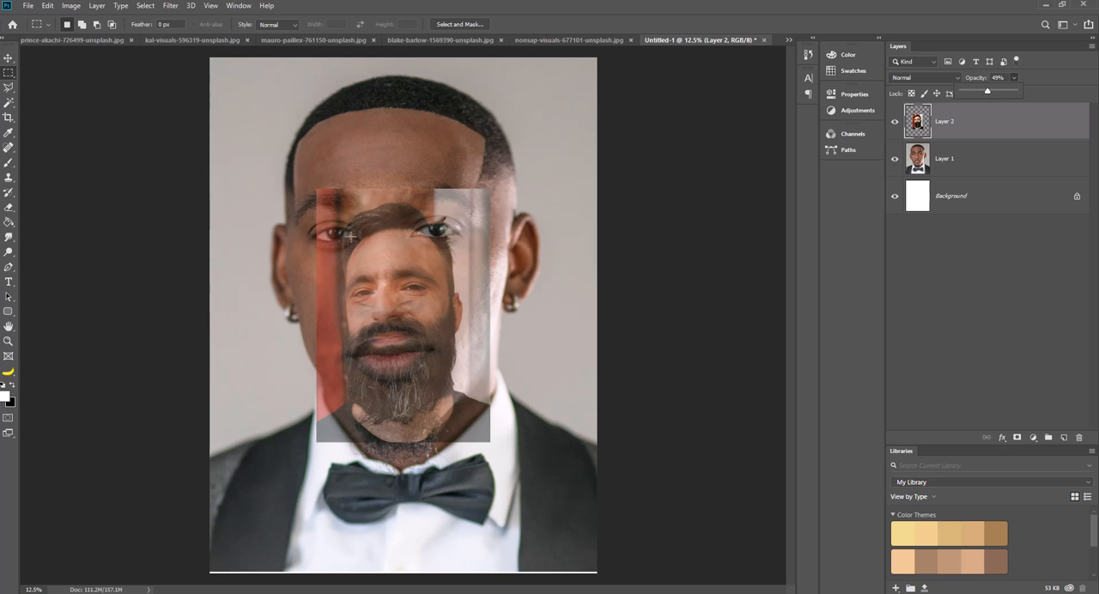
{"action": "left_click", "coordinate": [8, 57]}
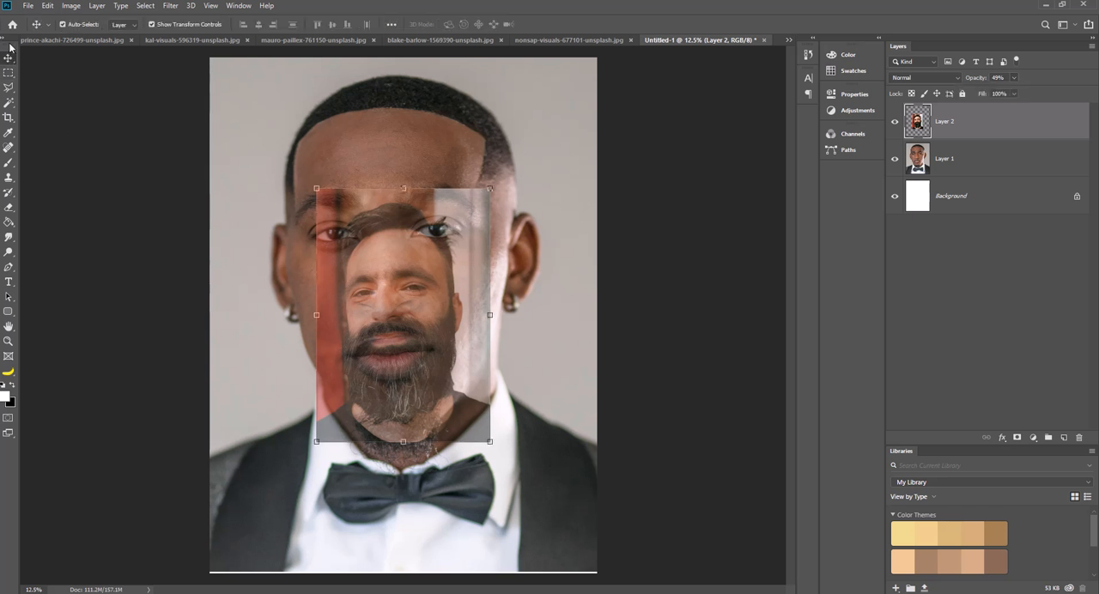
{"action": "left_click_drag", "start_coordinate": [389, 256], "coordinate": [294, 141]}
{"action": "left_click_drag", "start_coordinate": [394, 319], "coordinate": [575, 585]}
{"action": "left_click_drag", "start_coordinate": [428, 416], "coordinate": [448, 376]}
{"action": "left_click_drag", "start_coordinate": [619, 84], "coordinate": [625, 107]}
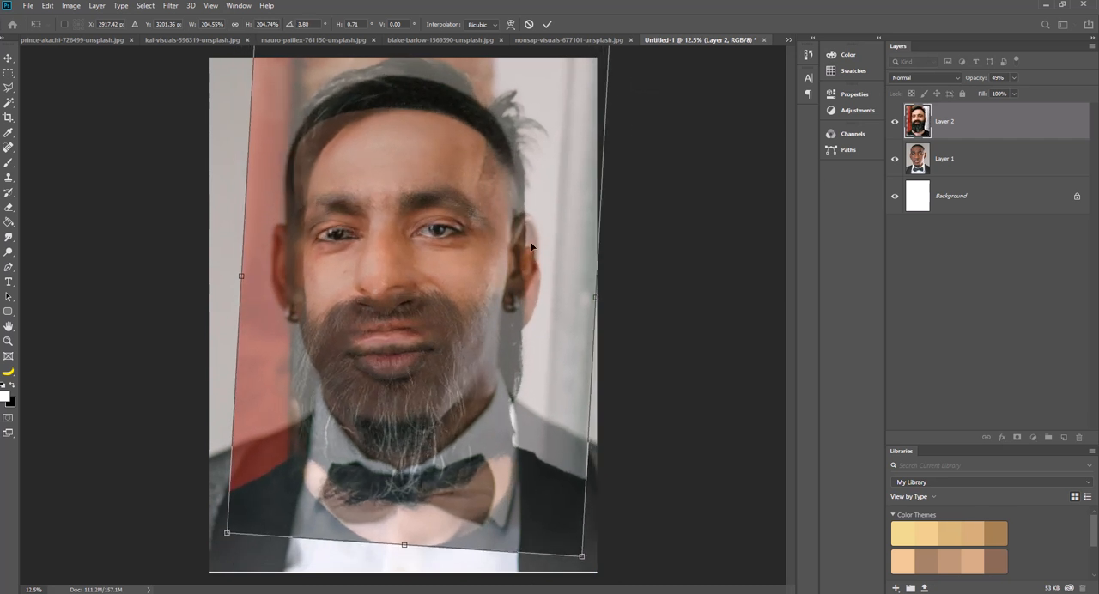
Fine-tune the bearded portrait's position and set its rotation to about 4.2° so its eyes align with the tuxedo face, and apply the transform.
{"action": "left_click_drag", "start_coordinate": [530, 246], "coordinate": [526, 241]}
{"action": "left_click_drag", "start_coordinate": [626, 206], "coordinate": [628, 212]}
{"action": "left_click_drag", "start_coordinate": [518, 248], "coordinate": [516, 249]}
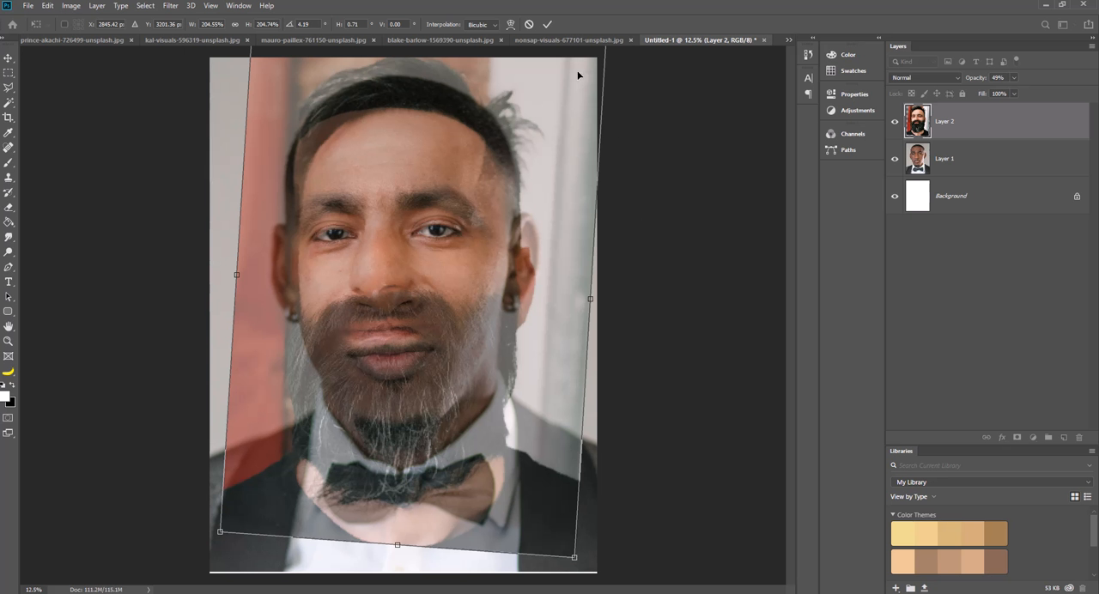
{"action": "left_click", "coordinate": [547, 26]}
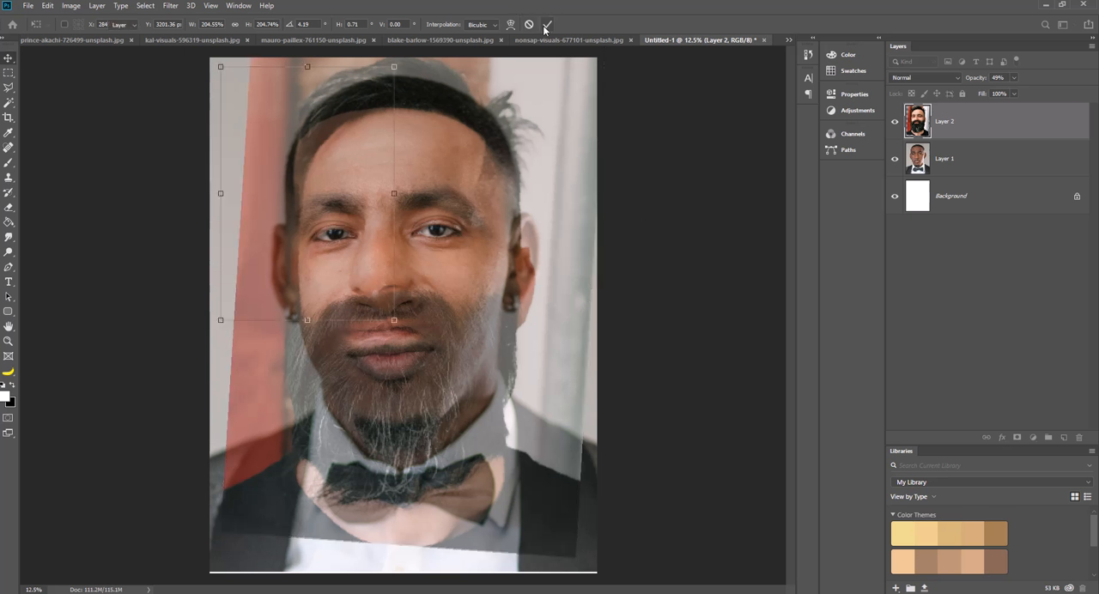
{"action": "left_click", "coordinate": [546, 25]}
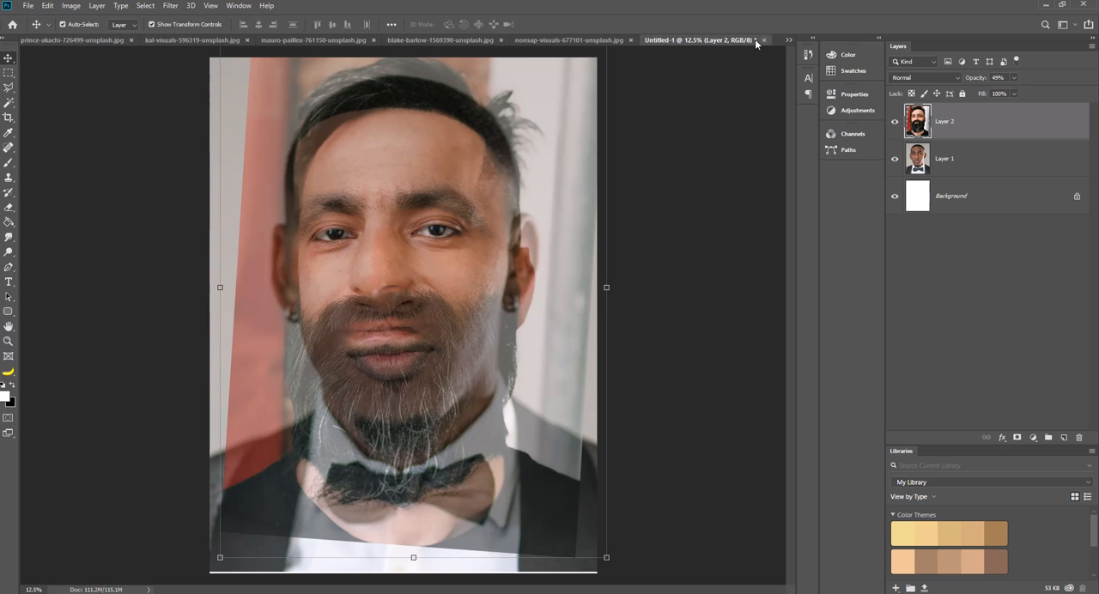
Close the blake-barlow-1569390-unsplash.jpg photo, and check the older man's and bearded man's photos among the remaining open documents.
{"action": "left_click", "coordinate": [560, 39]}
{"action": "left_click", "coordinate": [623, 39]}
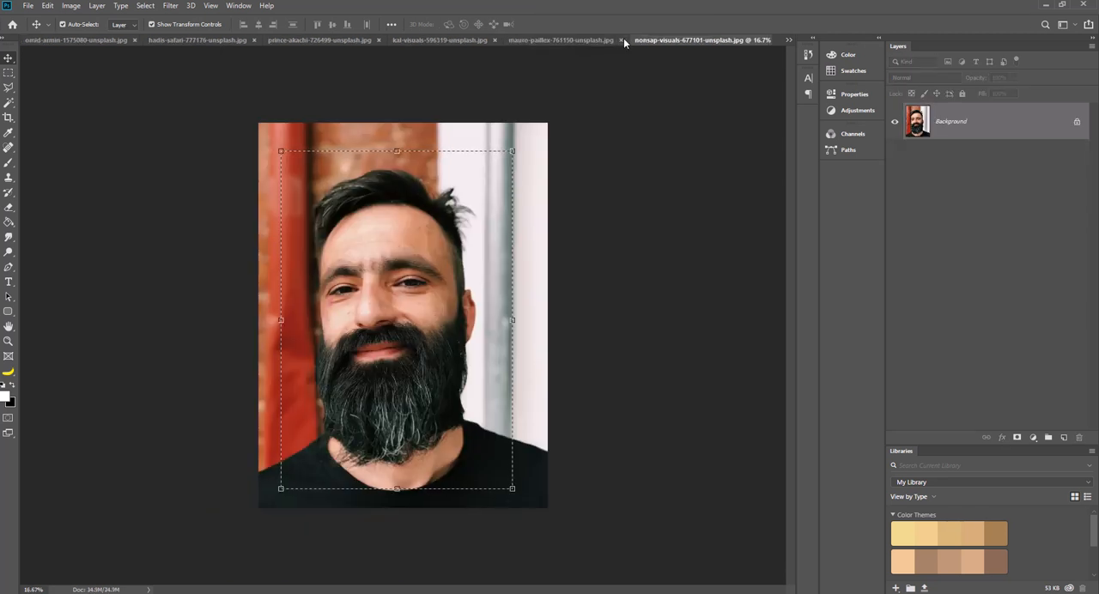
{"action": "left_click", "coordinate": [536, 40]}
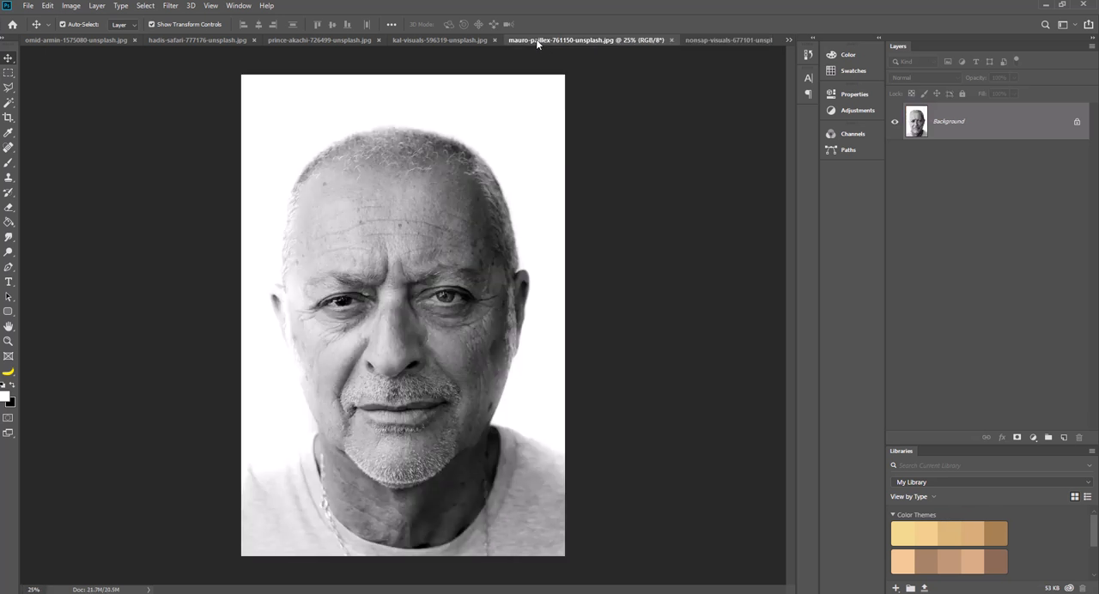
{"action": "left_click", "coordinate": [709, 39]}
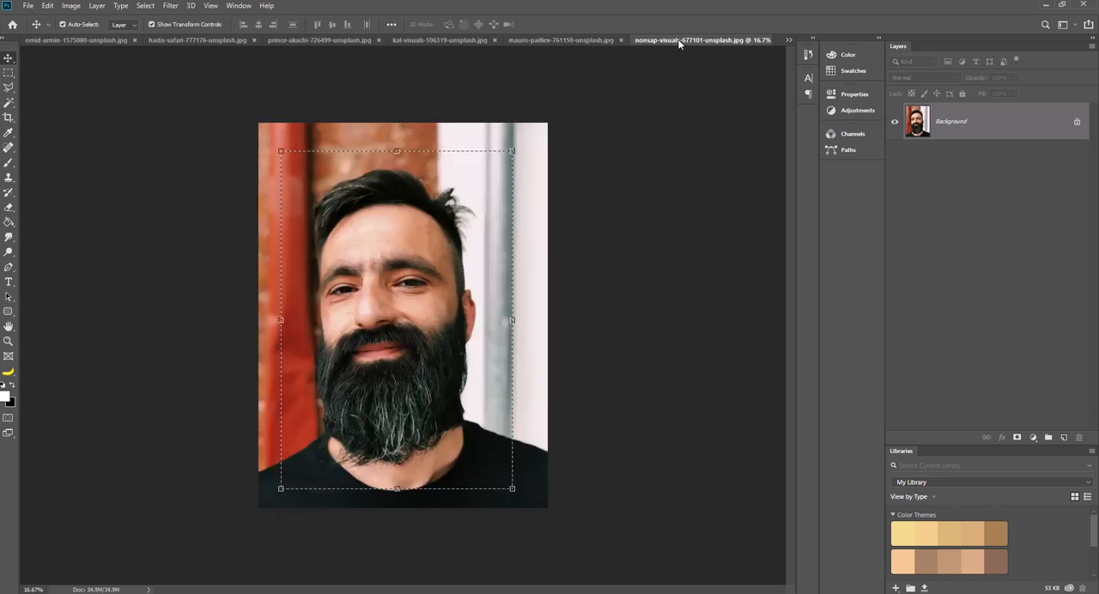
{"action": "left_click", "coordinate": [788, 41]}
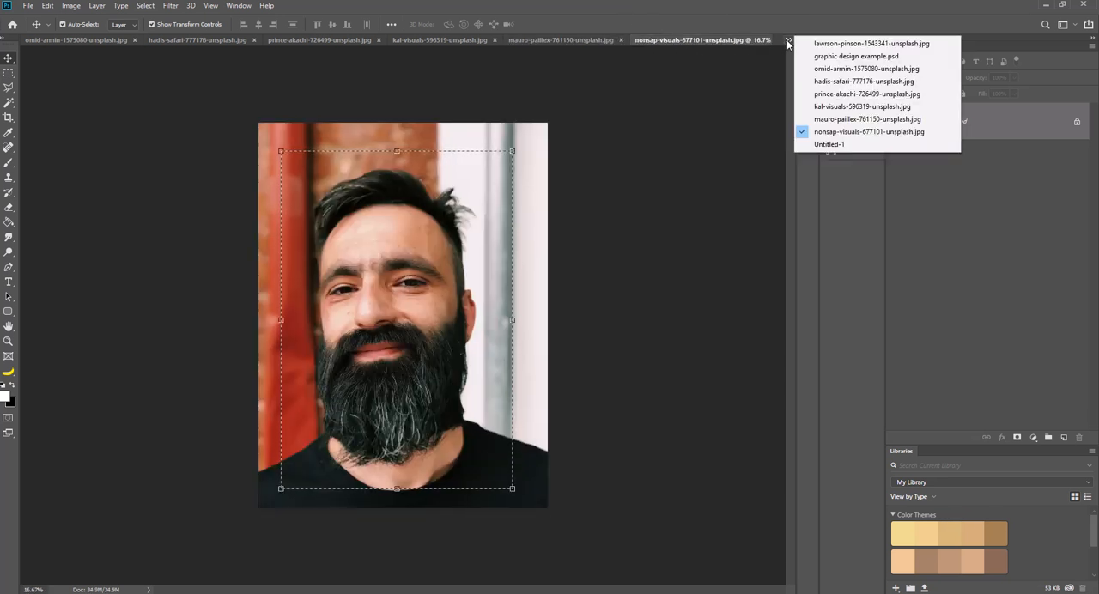
{"action": "left_click", "coordinate": [709, 39]}
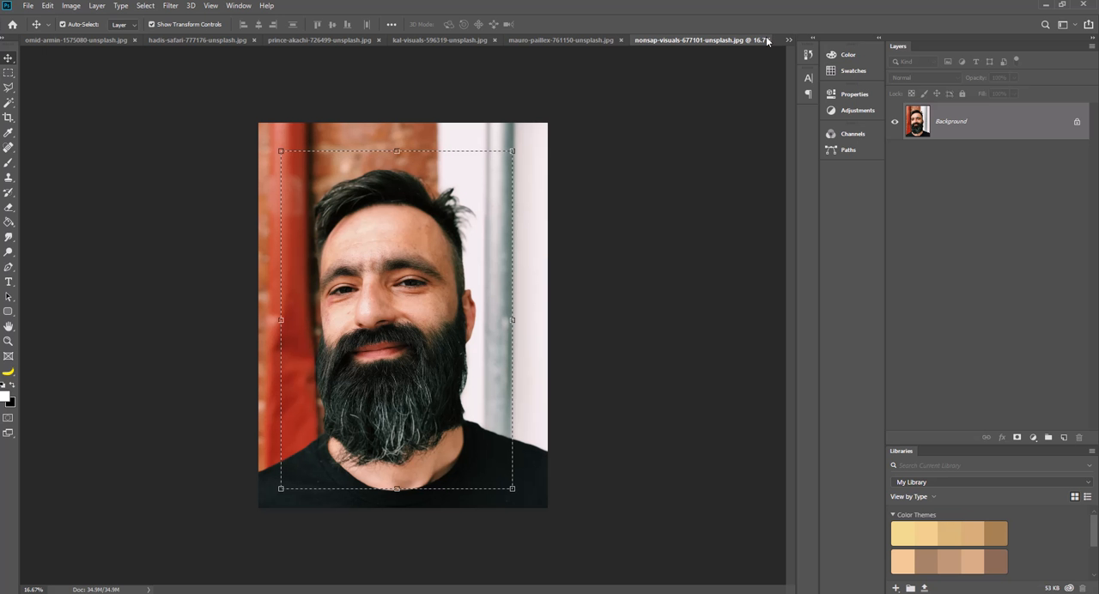
Copy a rectangular area around the older man's head and neck from the black-and-white portrait and paste it into the poster document.
{"action": "left_click", "coordinate": [586, 38]}
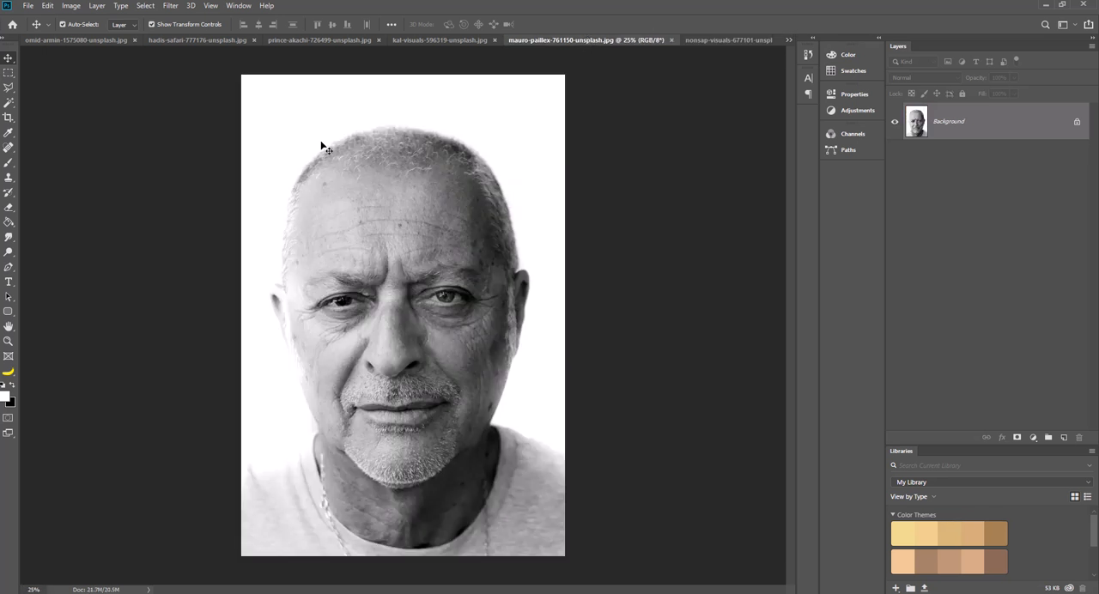
{"action": "left_click", "coordinate": [8, 72]}
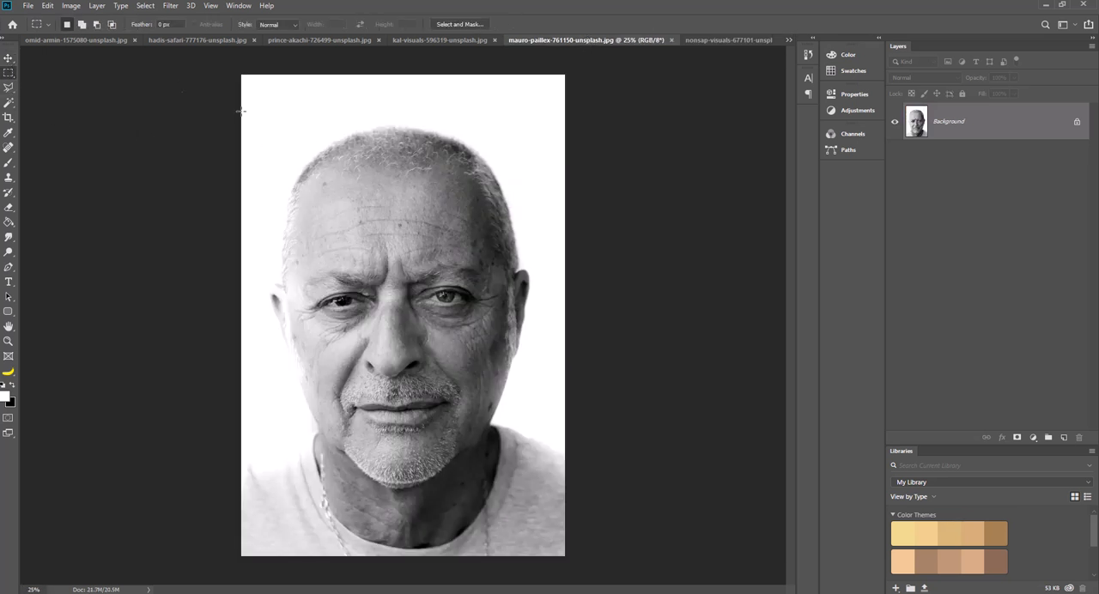
{"action": "left_click_drag", "start_coordinate": [260, 114], "coordinate": [547, 518]}
{"action": "left_click", "coordinate": [788, 40]}
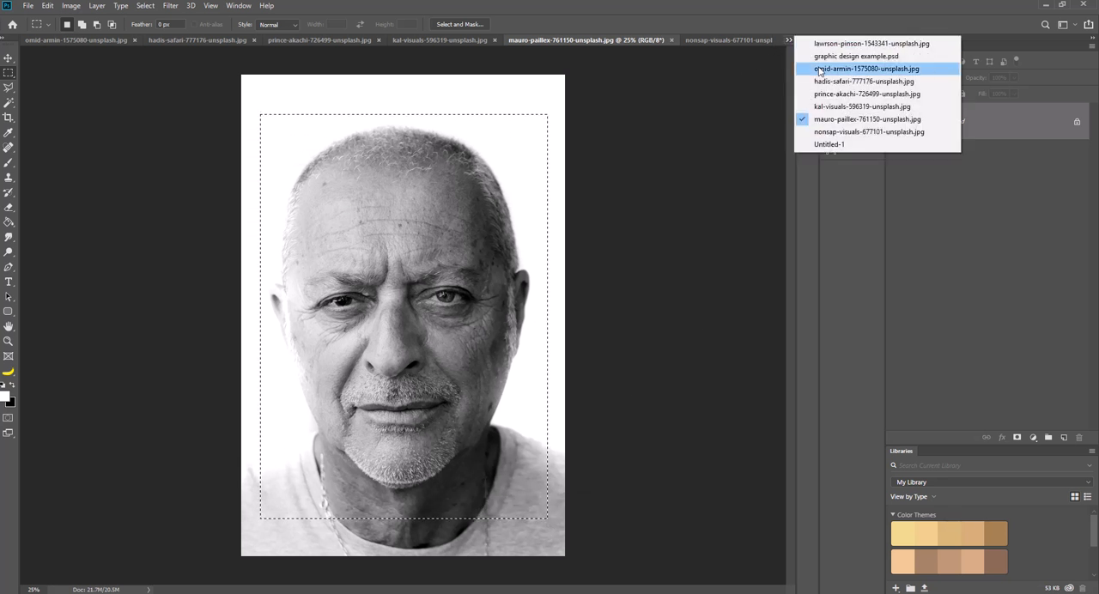
{"action": "left_click", "coordinate": [830, 144]}
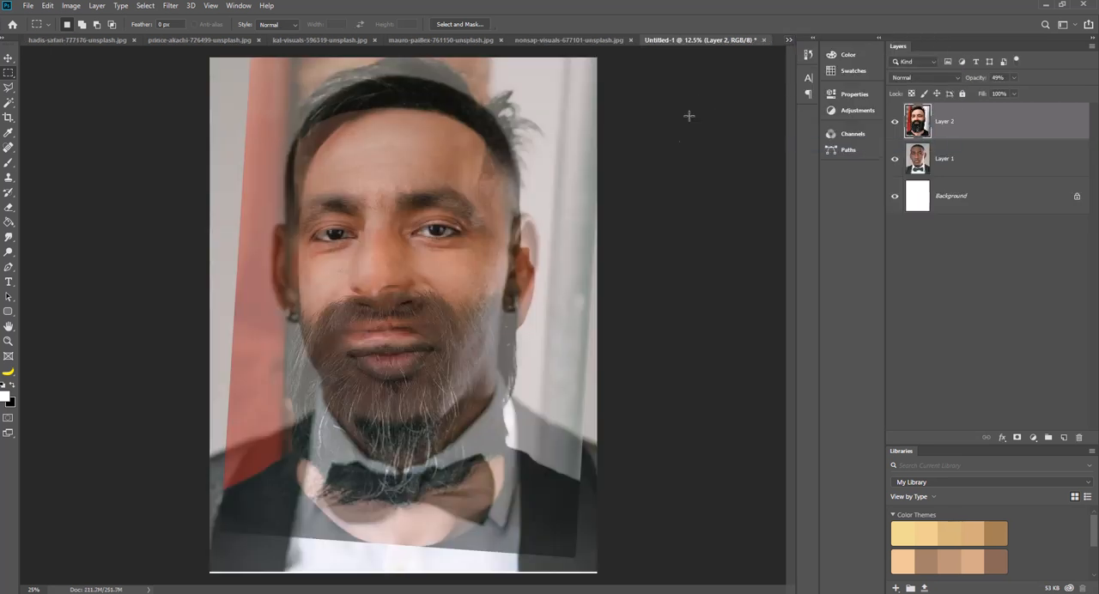
{"action": "key", "text": "ctrl+v"}
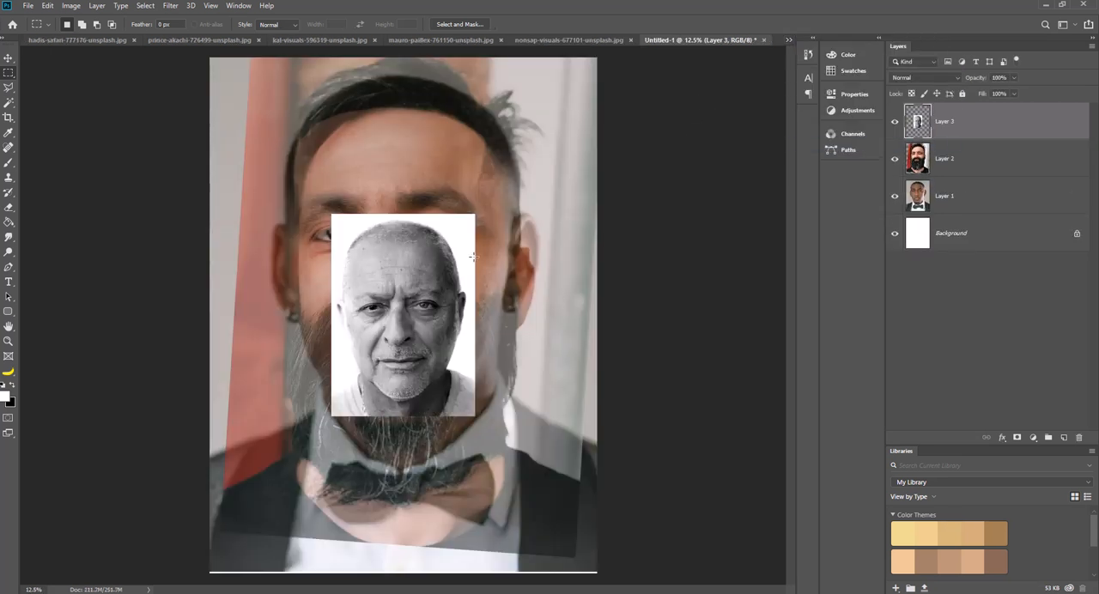
Enlarge the pasted black-and-white portrait proportionally to about 117% and lower its layer opacity to about 60%.
{"action": "left_click", "coordinate": [10, 58]}
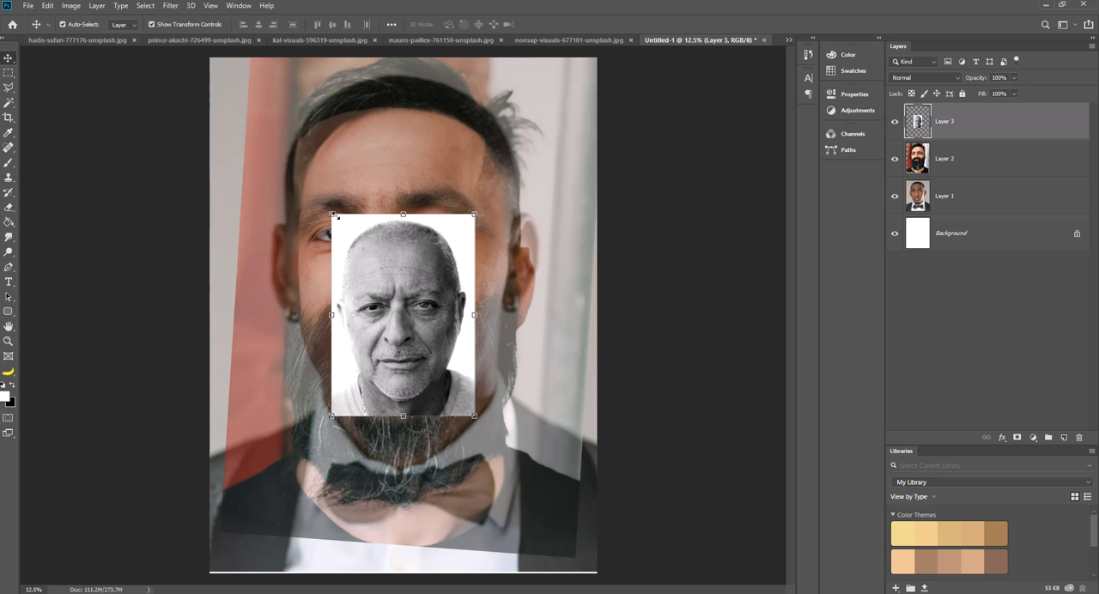
{"action": "left_click_drag", "start_coordinate": [336, 217], "coordinate": [305, 179]}
{"action": "left_click", "coordinate": [1013, 77]}
{"action": "left_click_drag", "start_coordinate": [1015, 90], "coordinate": [995, 92]}
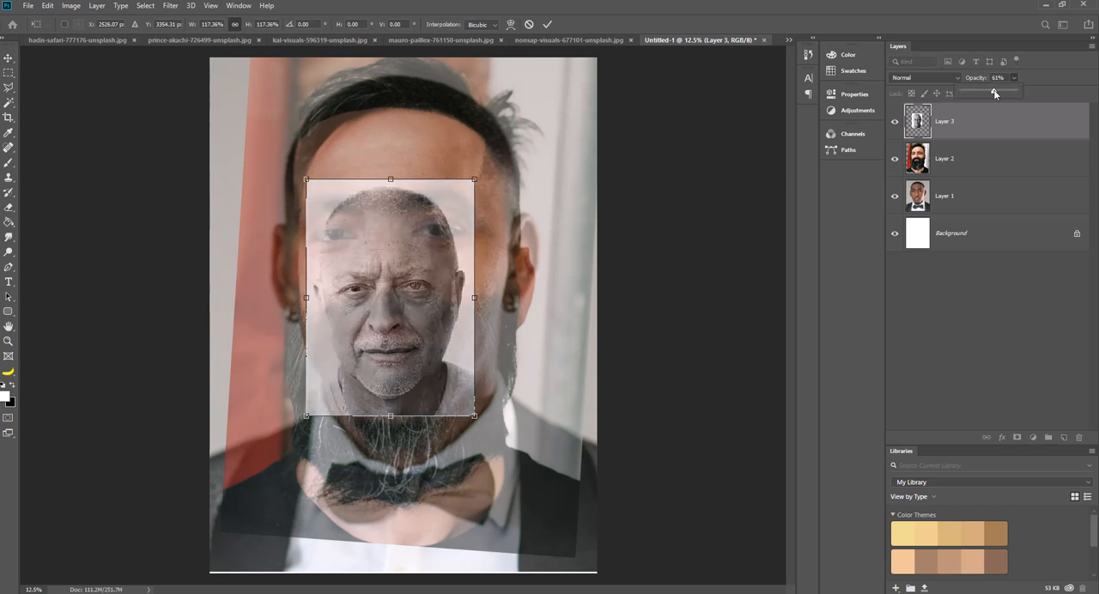
Scale the black-and-white portrait proportionally to about 183%, align its eyes with the faces beneath, and apply the transform.
{"action": "left_click_drag", "start_coordinate": [435, 289], "coordinate": [335, 157]}
{"action": "left_click_drag", "start_coordinate": [379, 290], "coordinate": [468, 418]}
{"action": "left_click_drag", "start_coordinate": [340, 313], "coordinate": [396, 327]}
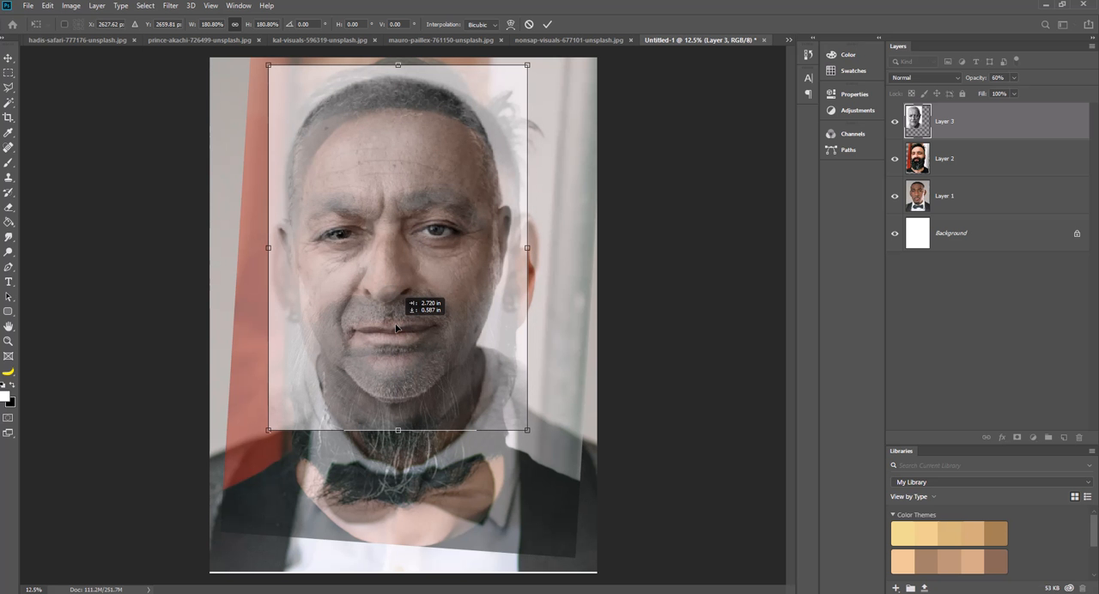
{"action": "left_click_drag", "start_coordinate": [527, 429], "coordinate": [533, 435]}
{"action": "left_click_drag", "start_coordinate": [475, 350], "coordinate": [475, 350]}
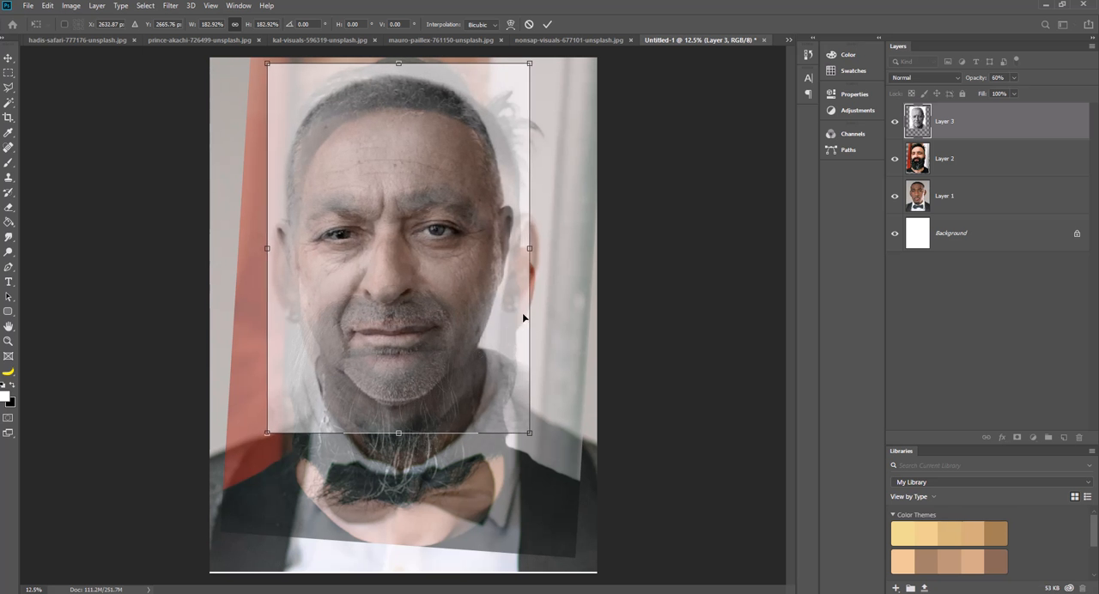
{"action": "left_click", "coordinate": [547, 24]}
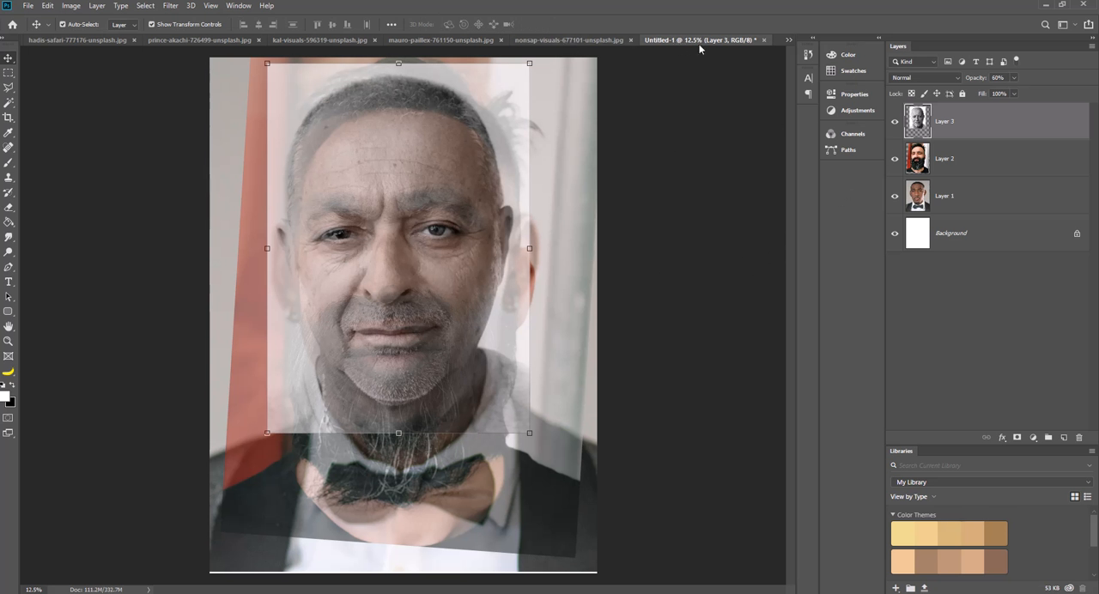
Close the source photos of the bearded man and the older man, and return to the poster document.
{"action": "left_click", "coordinate": [630, 39]}
{"action": "left_click", "coordinate": [629, 40]}
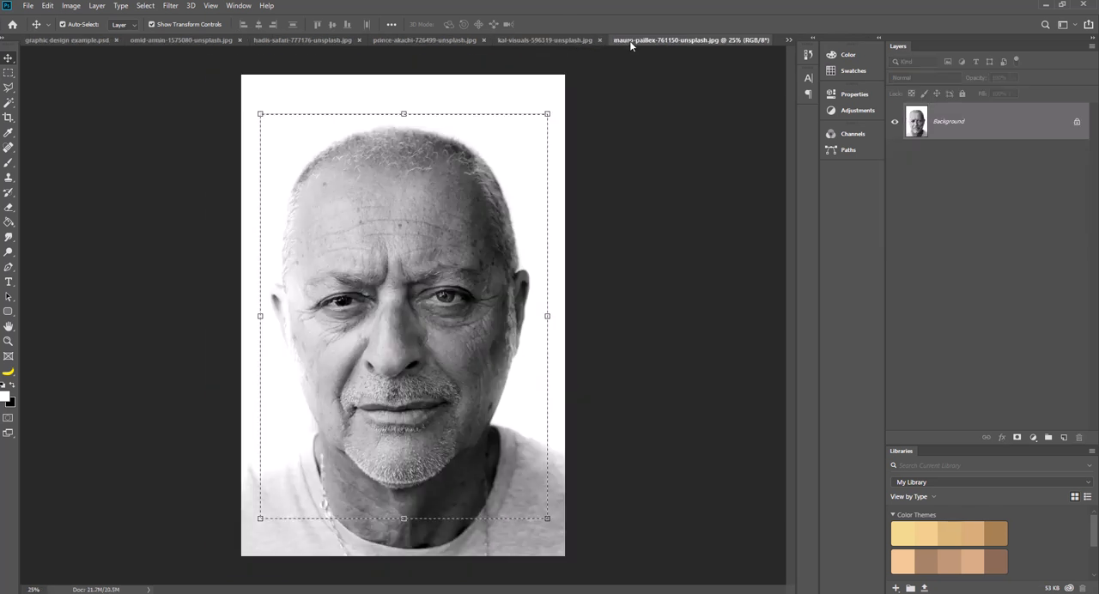
{"action": "left_click", "coordinate": [788, 39]}
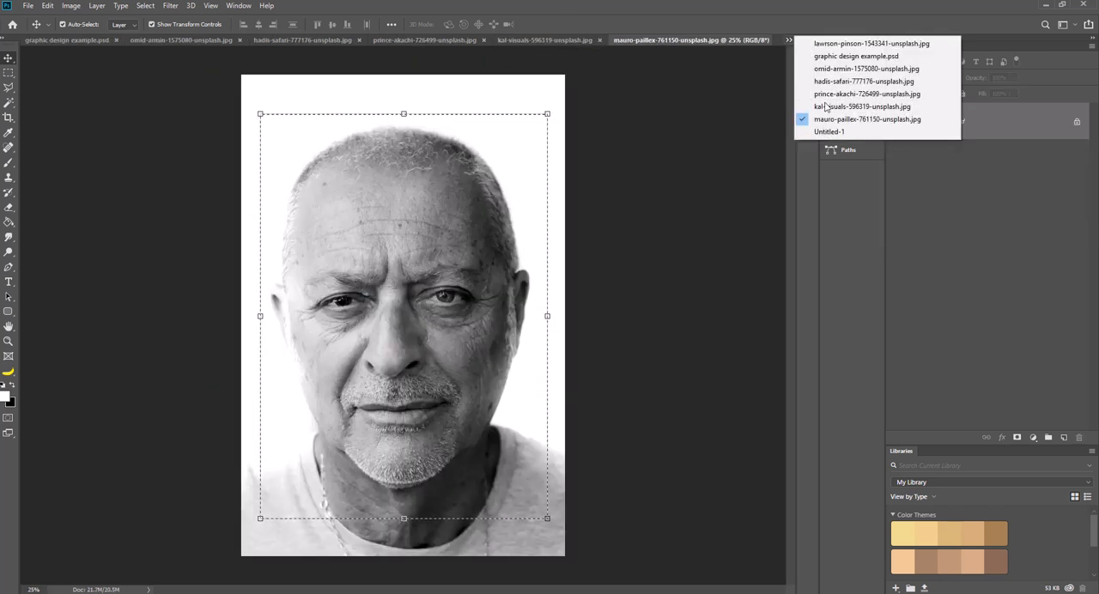
{"action": "left_click", "coordinate": [829, 131]}
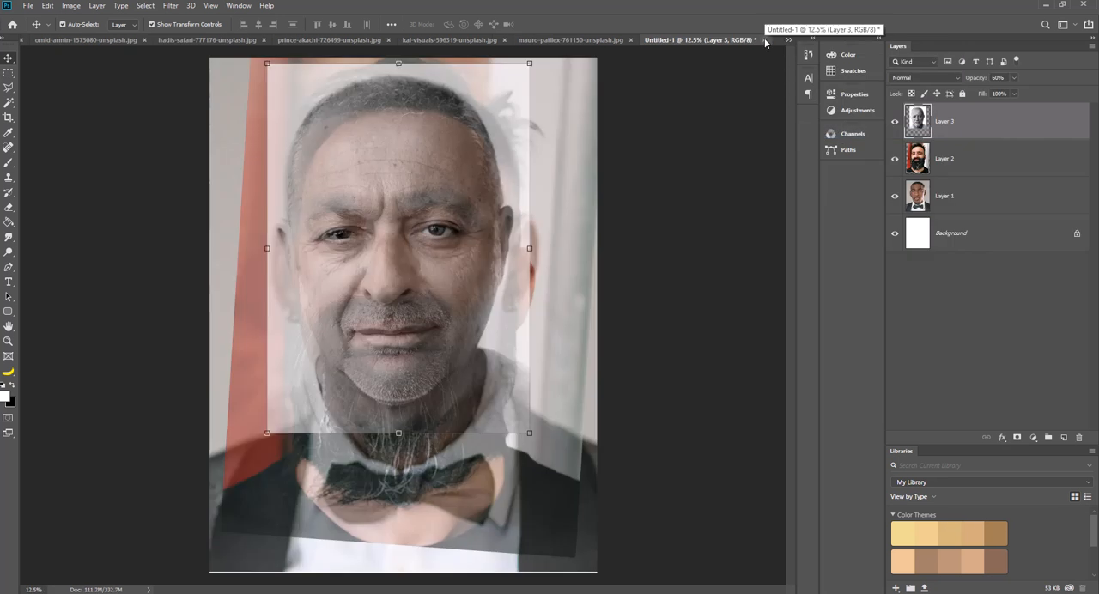
{"action": "left_click", "coordinate": [614, 39]}
{"action": "left_click", "coordinate": [788, 40]}
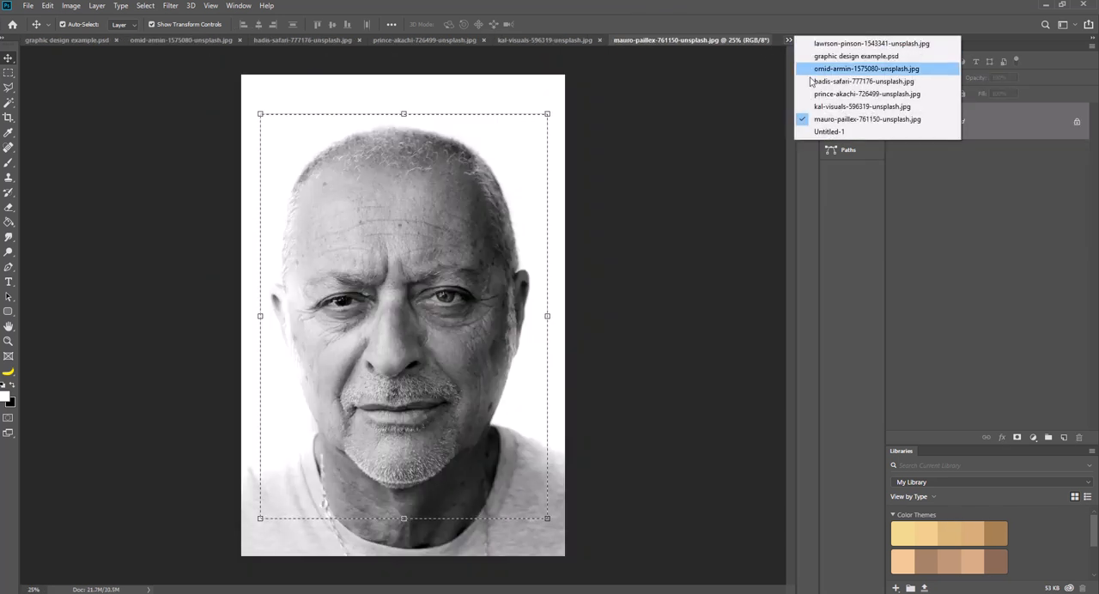
{"action": "left_click", "coordinate": [830, 131]}
{"action": "left_click", "coordinate": [632, 40]}
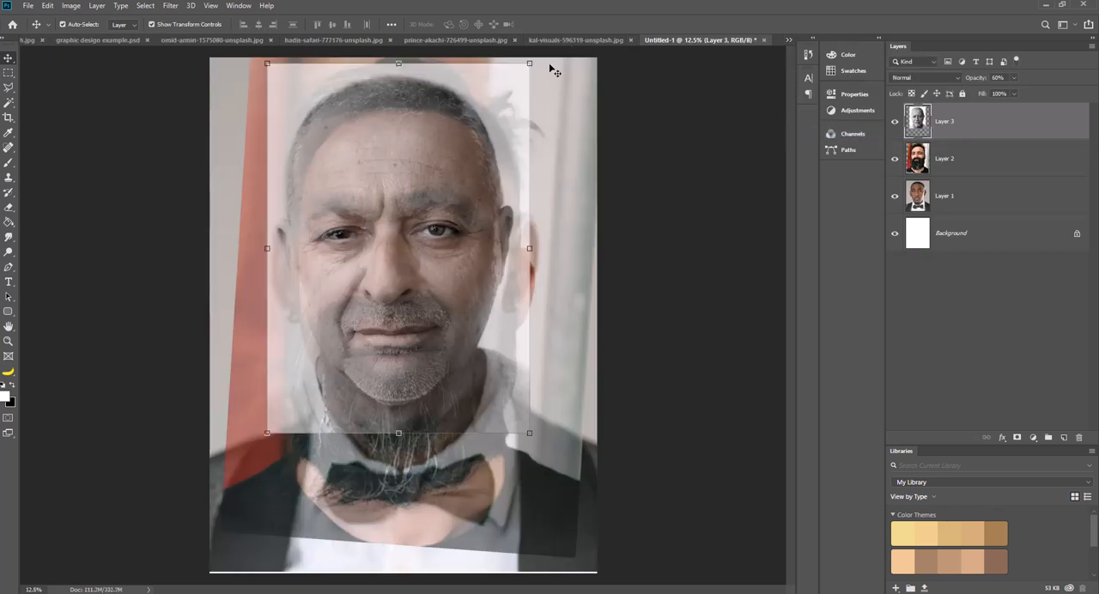
Copy a rectangular area around the head and shoulders of the woman on the blue background and paste it into the poster document.
{"action": "left_click", "coordinate": [601, 39]}
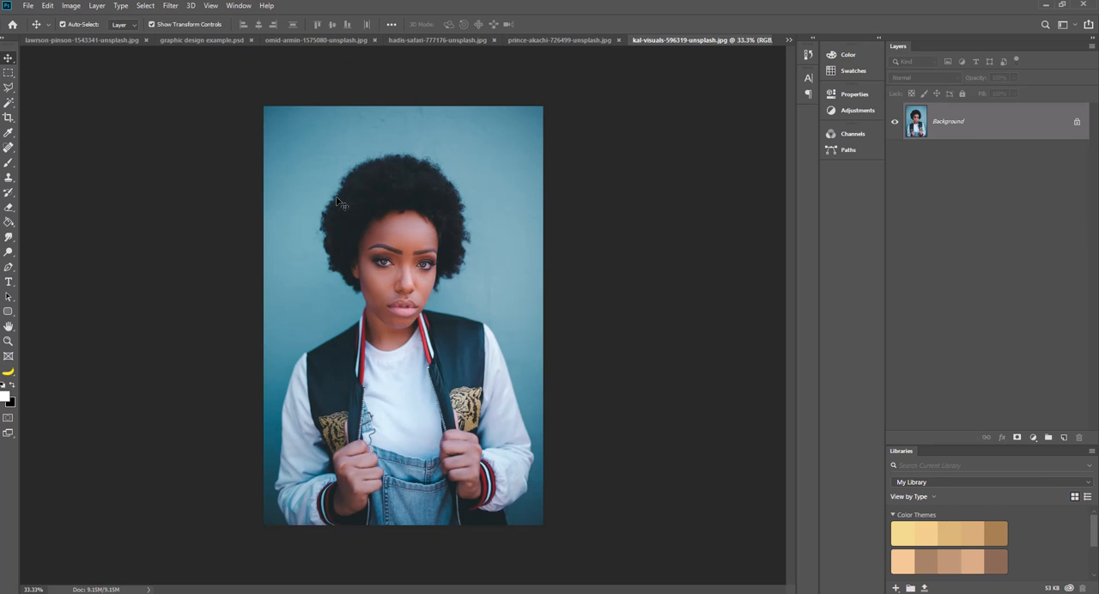
{"action": "left_click", "coordinate": [8, 73]}
{"action": "left_click_drag", "start_coordinate": [299, 129], "coordinate": [498, 375]}
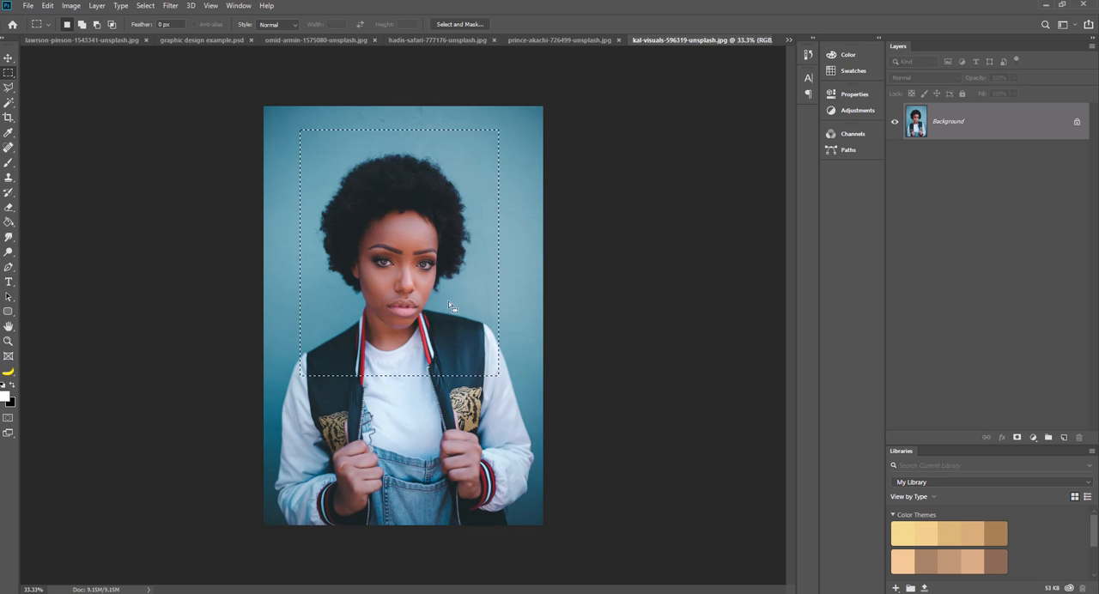
{"action": "left_click", "coordinate": [788, 39]}
{"action": "left_click", "coordinate": [824, 122]}
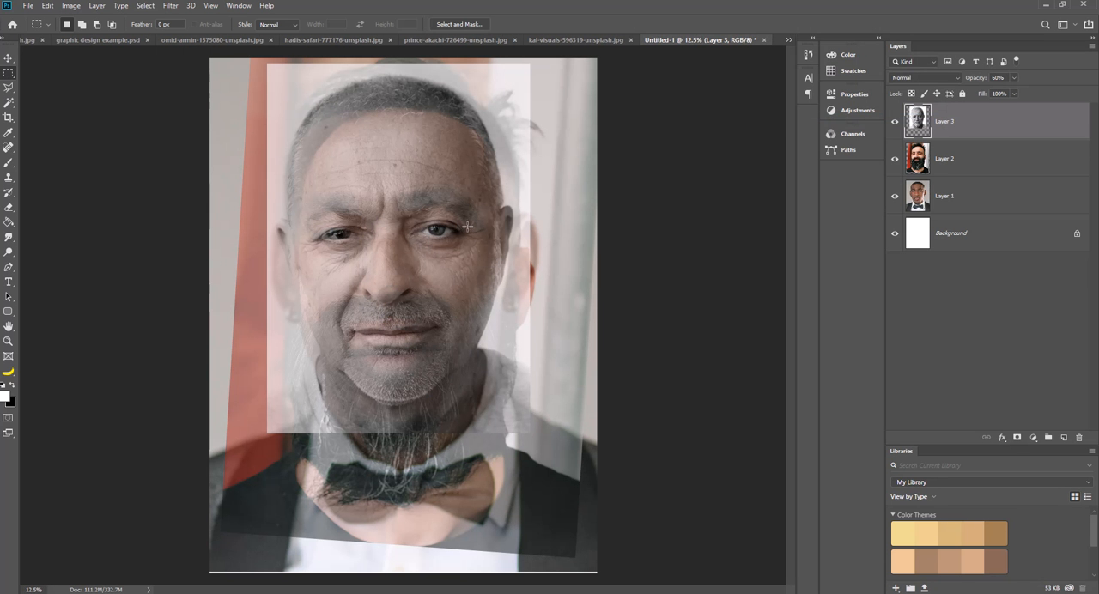
{"action": "key", "text": "ctrl+v"}
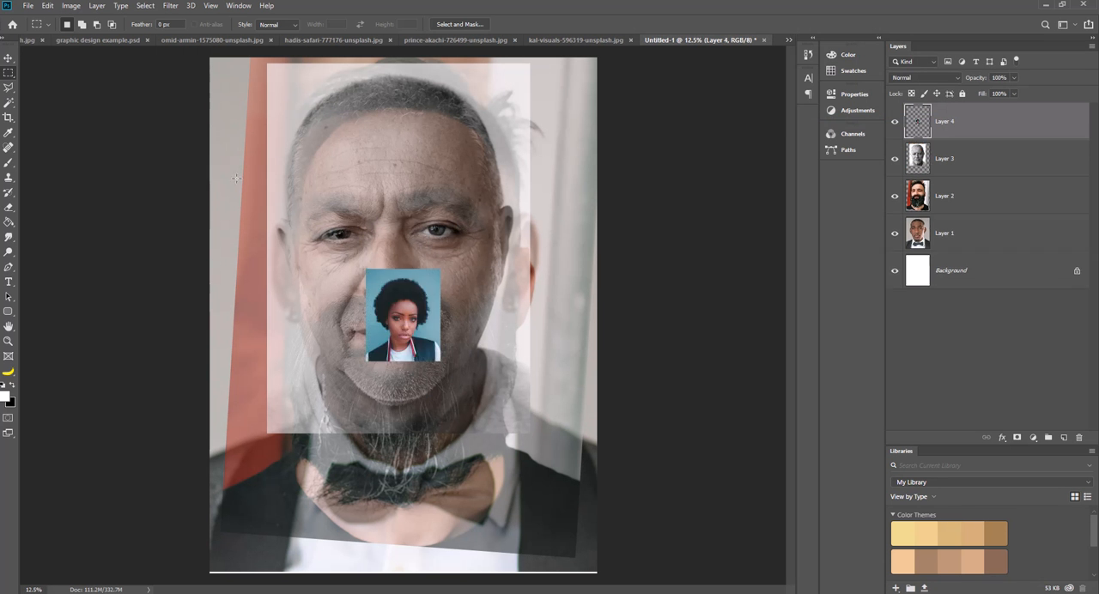
Enlarge the pasted portrait of the woman on the blue background proportionally to about 566% and lower its layer opacity to 47%.
{"action": "left_click", "coordinate": [8, 58]}
{"action": "left_click_drag", "start_coordinate": [366, 268], "coordinate": [162, 15]}
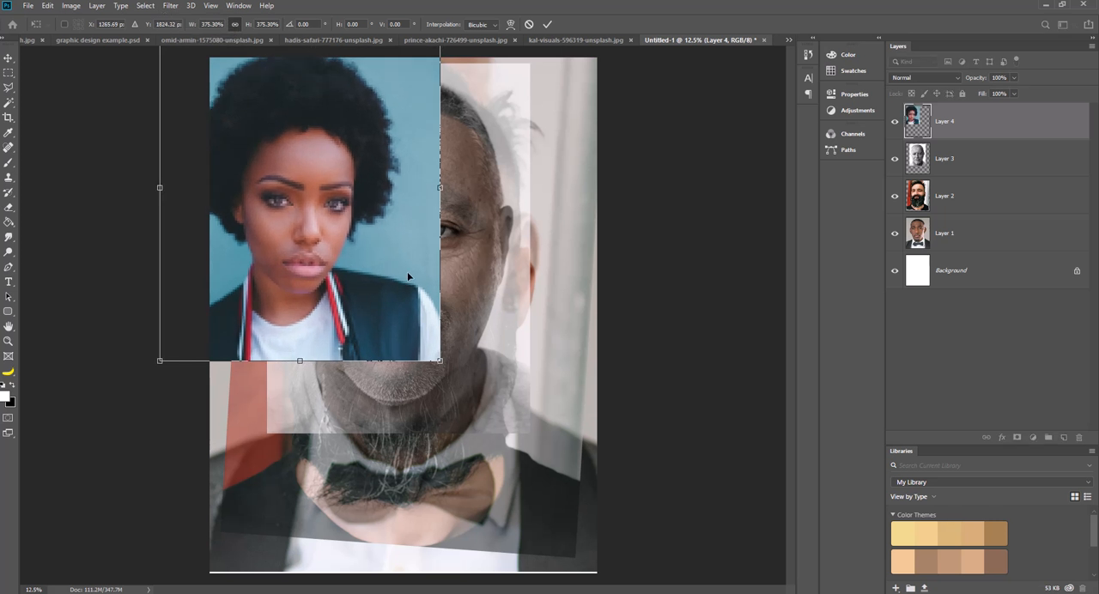
{"action": "left_click_drag", "start_coordinate": [438, 361], "coordinate": [582, 536]}
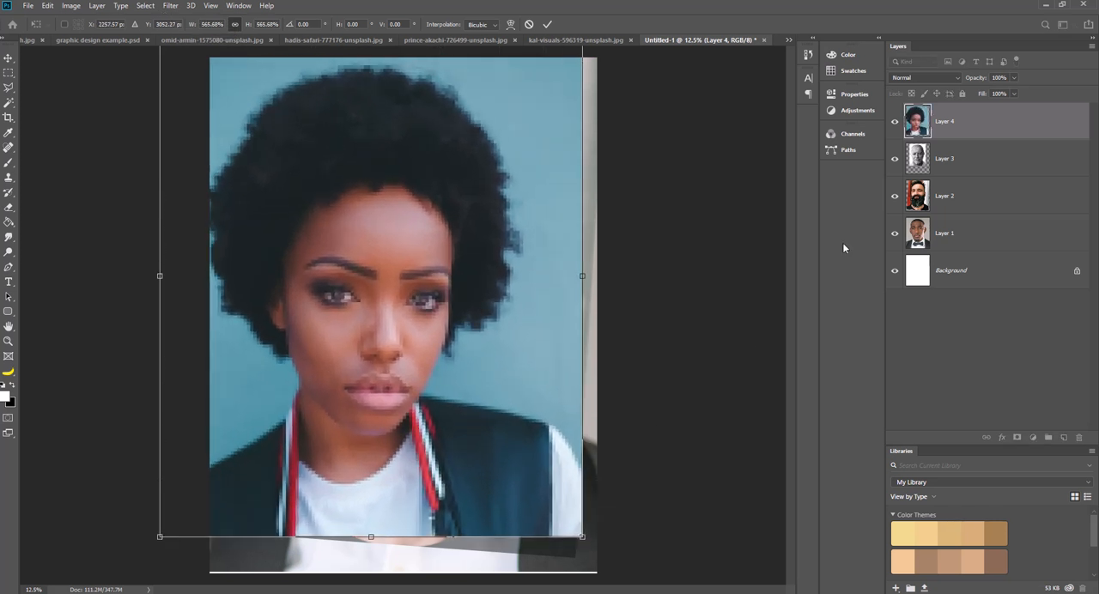
{"action": "left_click", "coordinate": [1014, 78]}
{"action": "left_click_drag", "start_coordinate": [1014, 89], "coordinate": [986, 93]}
Scale the woman's portrait proportionally to about 619%, rotate it to about -5.5°, and move her eyes over the faces beneath.
{"action": "left_click_drag", "start_coordinate": [440, 335], "coordinate": [453, 268]}
{"action": "left_click_drag", "start_coordinate": [613, 162], "coordinate": [610, 151]}
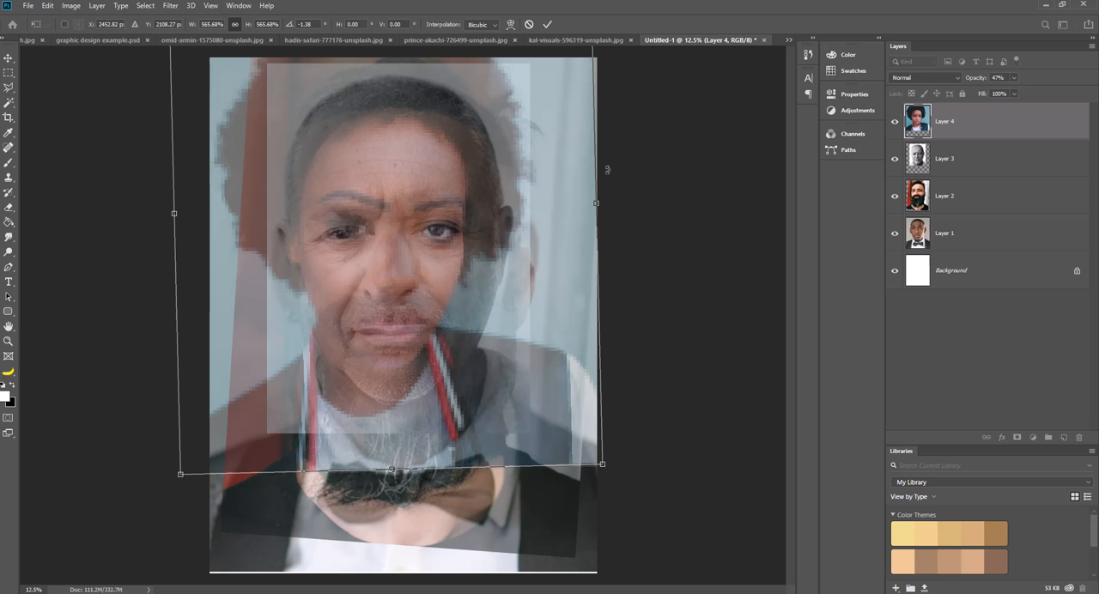
{"action": "left_click_drag", "start_coordinate": [619, 154], "coordinate": [618, 145]}
{"action": "left_click_drag", "start_coordinate": [500, 217], "coordinate": [480, 224]}
{"action": "left_click_drag", "start_coordinate": [638, 221], "coordinate": [638, 209]}
{"action": "left_click_drag", "start_coordinate": [616, 453], "coordinate": [642, 480]}
{"action": "left_click_drag", "start_coordinate": [530, 437], "coordinate": [509, 406]}
{"action": "mouse_move", "coordinate": [446, 269]}
{"action": "left_mouse_down"}
{"action": "mouse_move", "coordinate": [496, 385]}
{"action": "mouse_move", "coordinate": [564, 375]}
{"action": "mouse_move", "coordinate": [555, 350]}
{"action": "mouse_move", "coordinate": [431, 269]}
{"action": "left_mouse_up"}
{"action": "left_click_drag", "start_coordinate": [657, 432], "coordinate": [661, 429]}
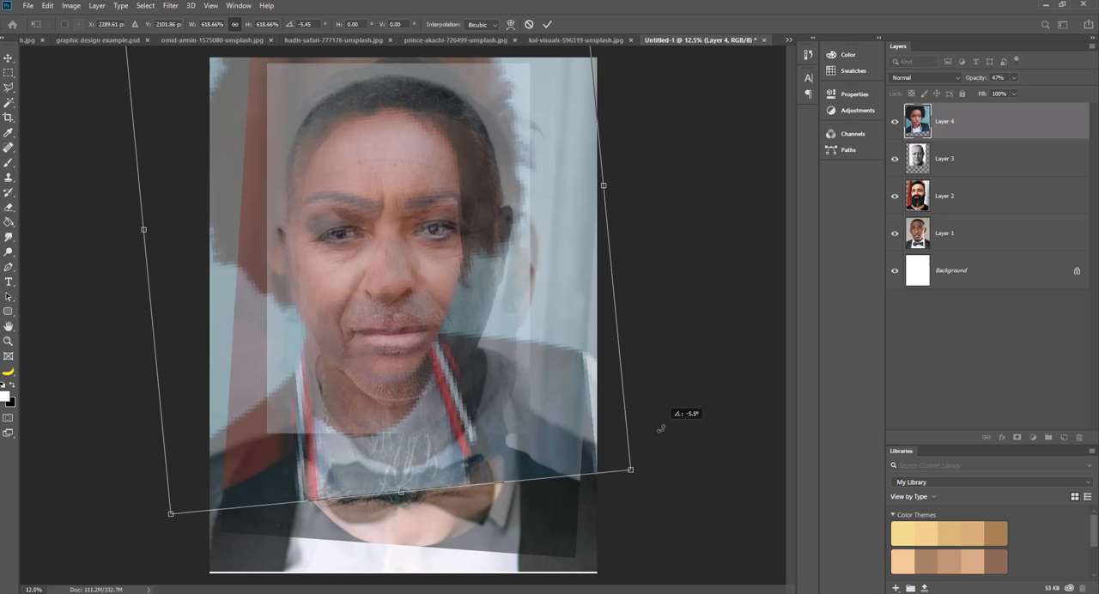
Fine-tune the rotation and position of the woman's portrait, apply the transform, and nudge the layer left to match the eyes beneath.
{"action": "left_click_drag", "start_coordinate": [501, 368], "coordinate": [498, 372]}
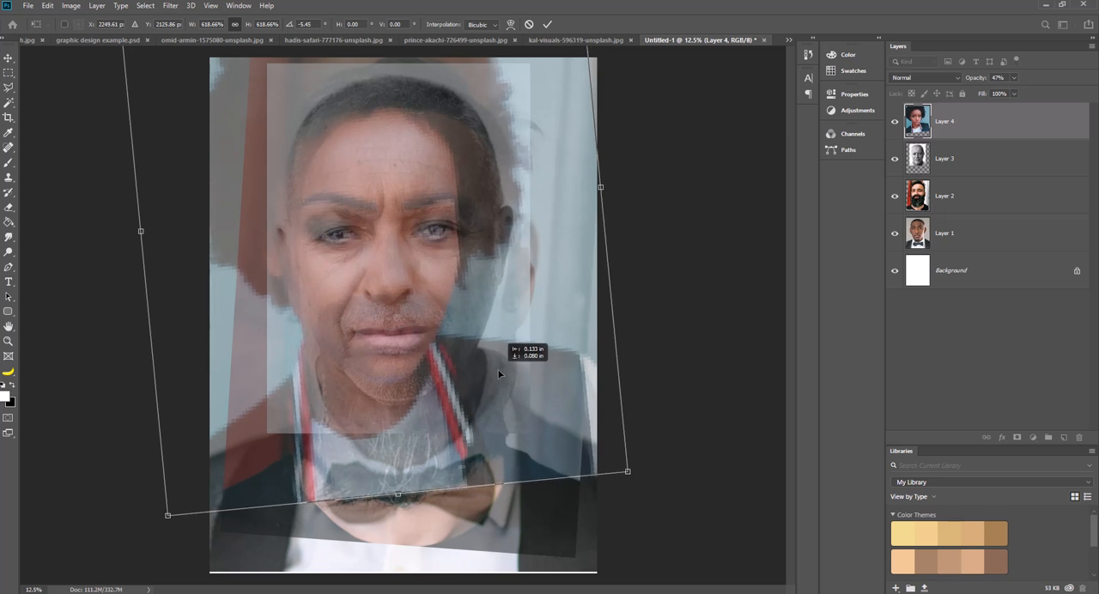
{"action": "left_click_drag", "start_coordinate": [645, 368], "coordinate": [640, 359]}
{"action": "mouse_move", "coordinate": [523, 335]}
{"action": "left_mouse_down"}
{"action": "mouse_move", "coordinate": [507, 356]}
{"action": "mouse_move", "coordinate": [524, 333]}
{"action": "left_mouse_up"}
{"action": "left_click_drag", "start_coordinate": [642, 327], "coordinate": [639, 337]}
{"action": "left_click_drag", "start_coordinate": [481, 328], "coordinate": [488, 327]}
{"action": "key", "text": "Return"}
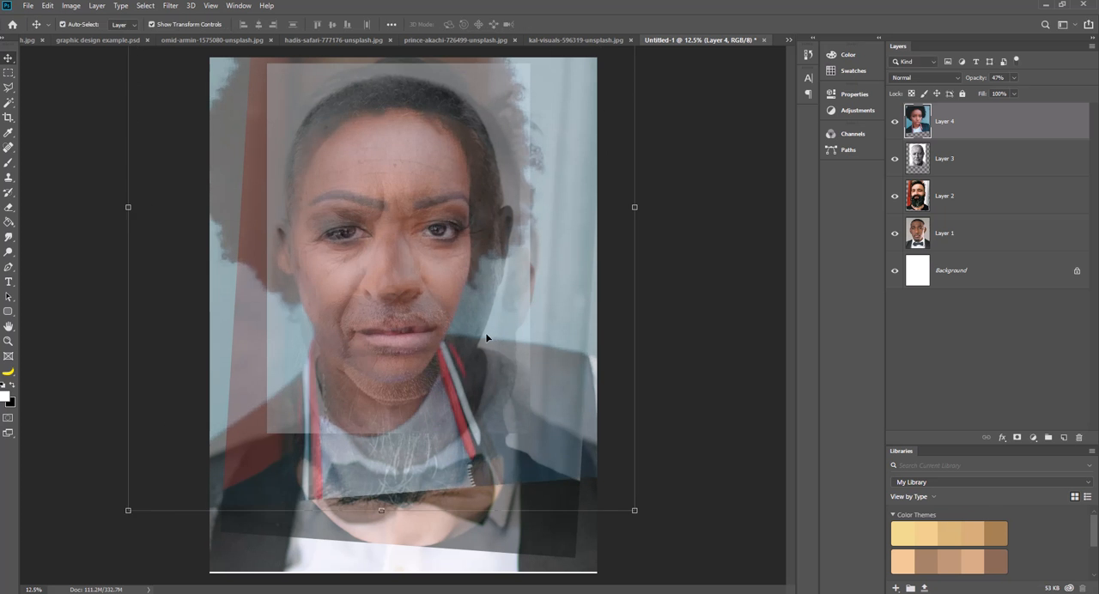
{"action": "left_click_drag", "start_coordinate": [474, 332], "coordinate": [477, 332]}
{"action": "key", "text": "shift+Left"}
{"action": "key", "text": "shift+Left"}
{"action": "key", "text": "shift+Left"}
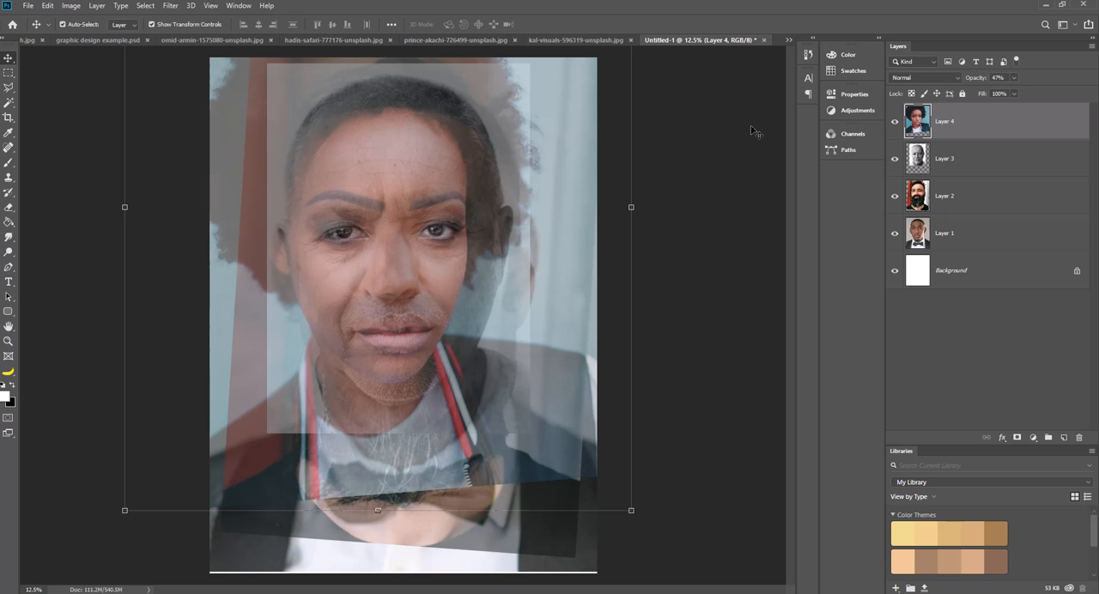
Close the source photo of the woman on the blue background, keeping the poster document open.
{"action": "left_click", "coordinate": [591, 46]}
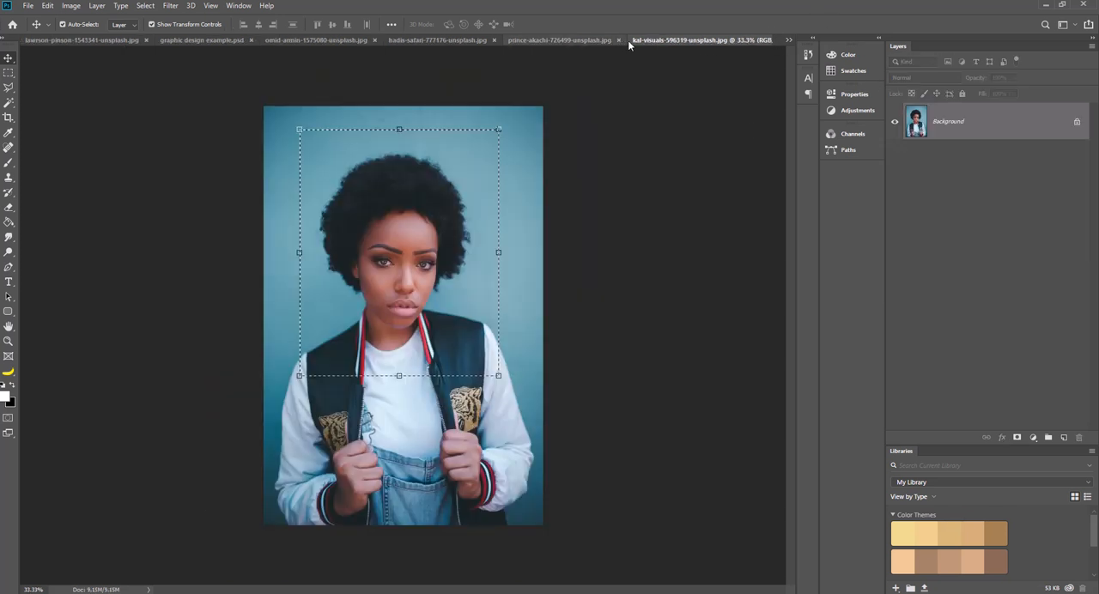
{"action": "left_click", "coordinate": [790, 39]}
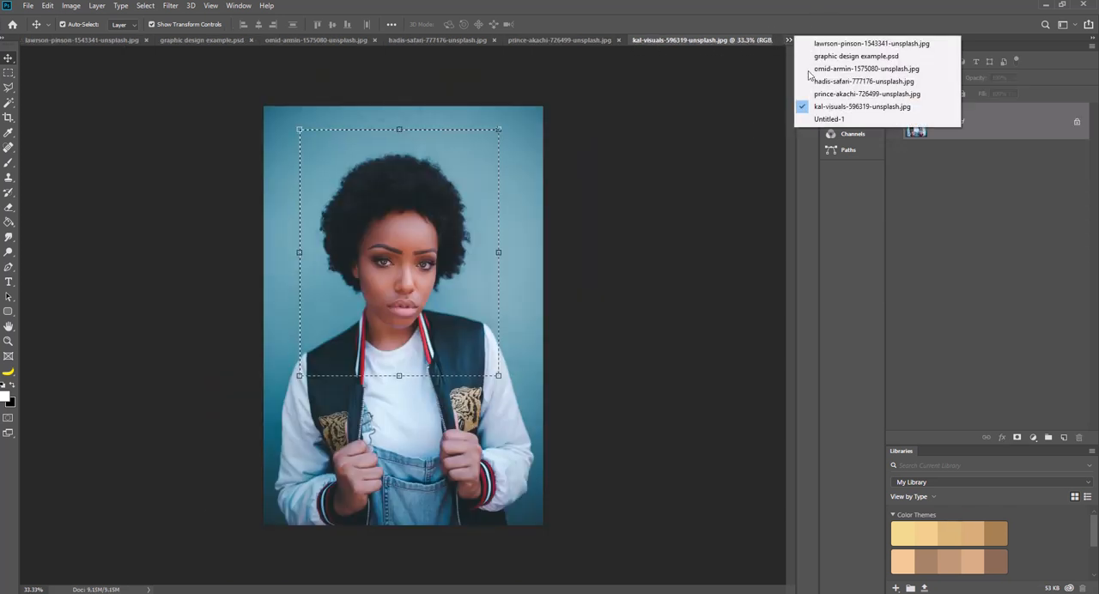
{"action": "left_click", "coordinate": [829, 118]}
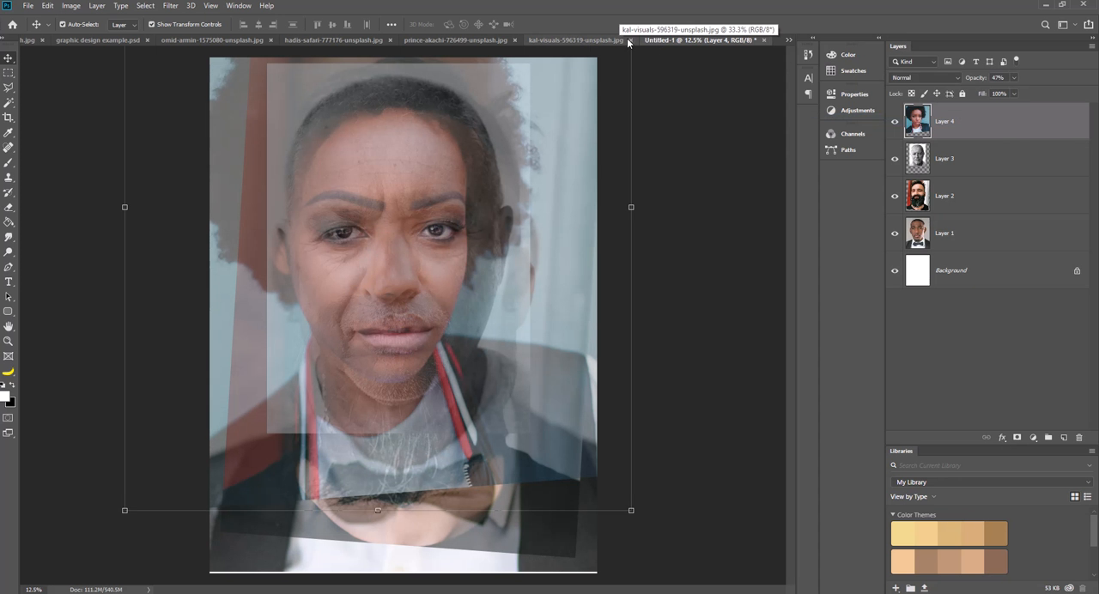
{"action": "left_click", "coordinate": [629, 39]}
Copy a rectangular area around the head and shoulders of the smiling woman in the patterned headwrap and paste it into the poster document.
{"action": "left_click", "coordinate": [599, 41]}
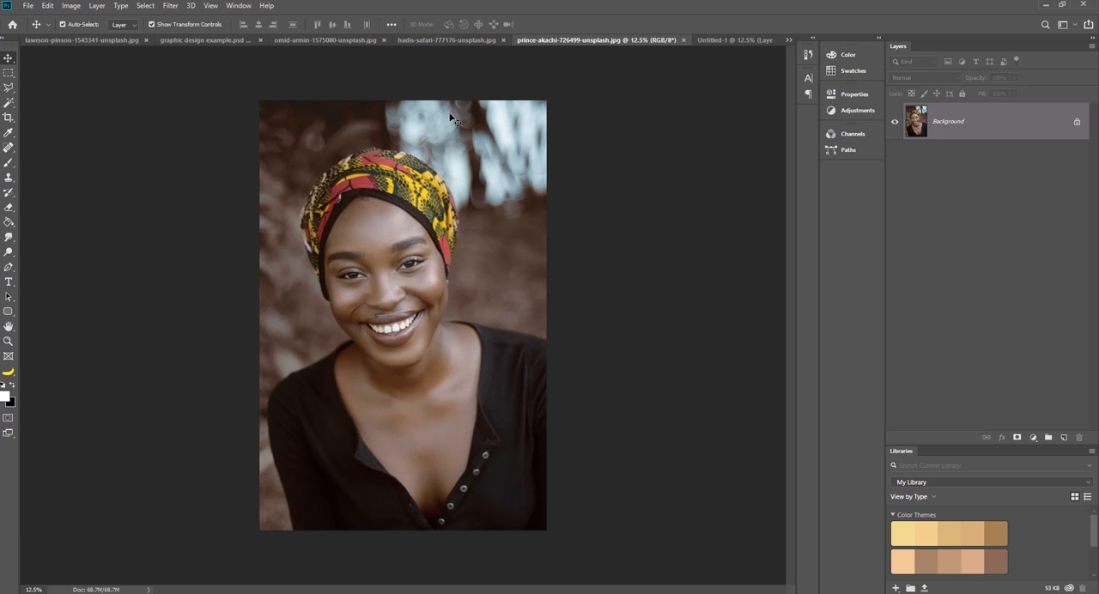
{"action": "left_click", "coordinate": [8, 73]}
{"action": "left_click_drag", "start_coordinate": [283, 129], "coordinate": [498, 407]}
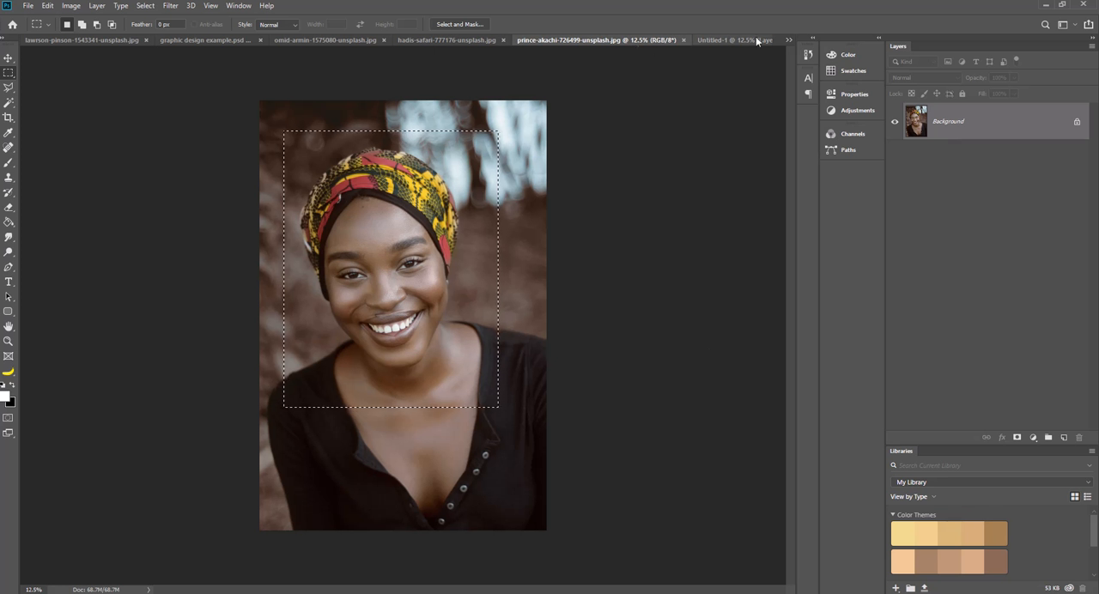
{"action": "left_click", "coordinate": [732, 40]}
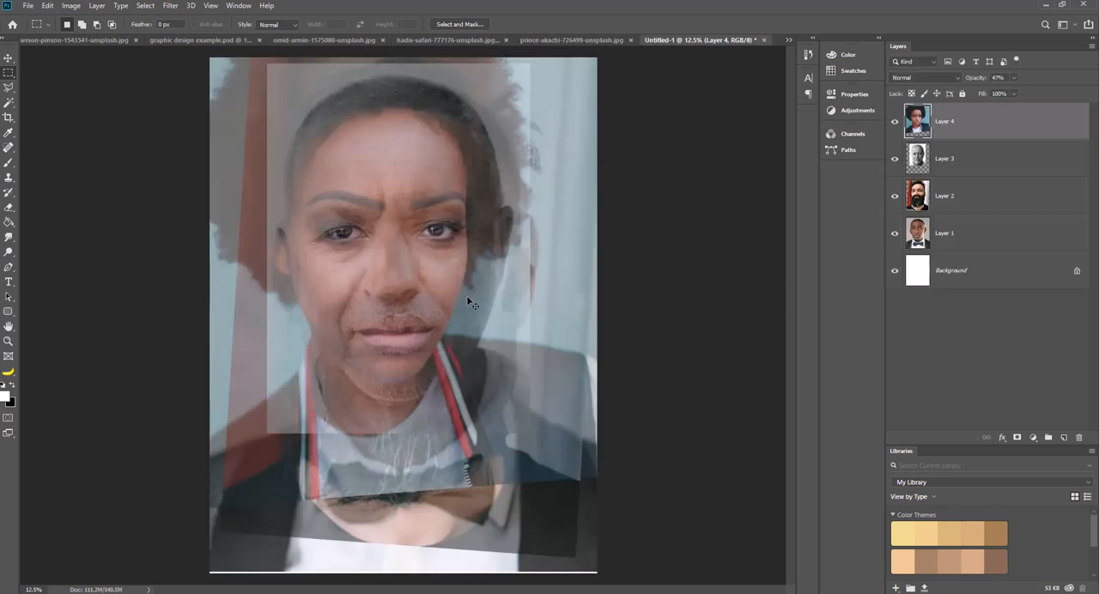
{"action": "key", "text": "ctrl+v"}
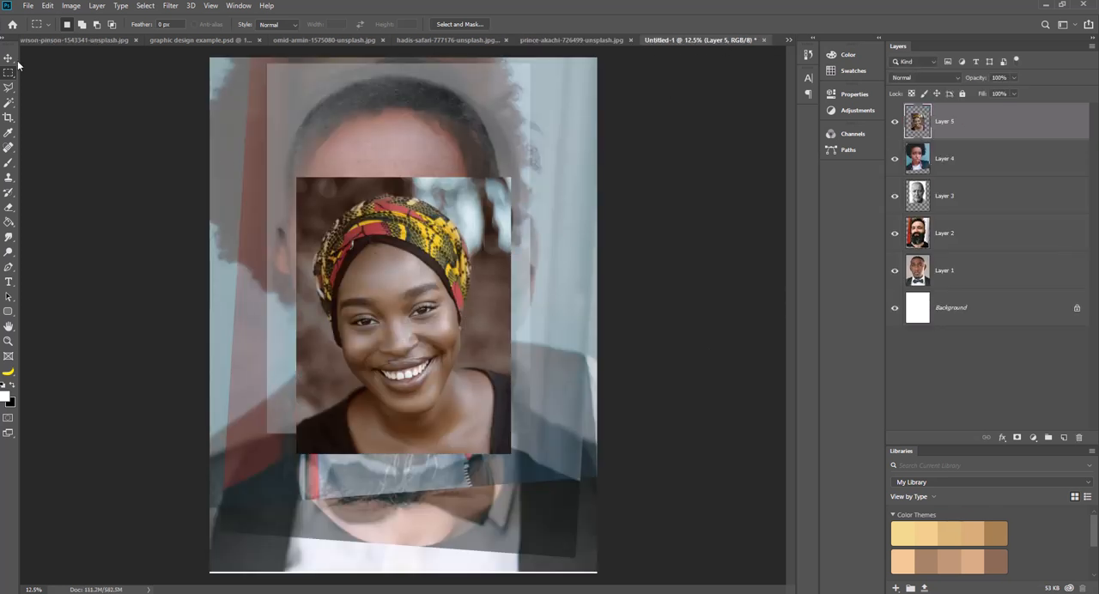
Lower the headwrap portrait's layer opacity to 45%, rotate it about 10.6° clockwise, and move it over the faces beneath.
{"action": "left_click", "coordinate": [9, 58]}
{"action": "left_click", "coordinate": [1014, 77]}
{"action": "left_click_drag", "start_coordinate": [1017, 91], "coordinate": [985, 91]}
{"action": "left_click_drag", "start_coordinate": [379, 254], "coordinate": [303, 147]}
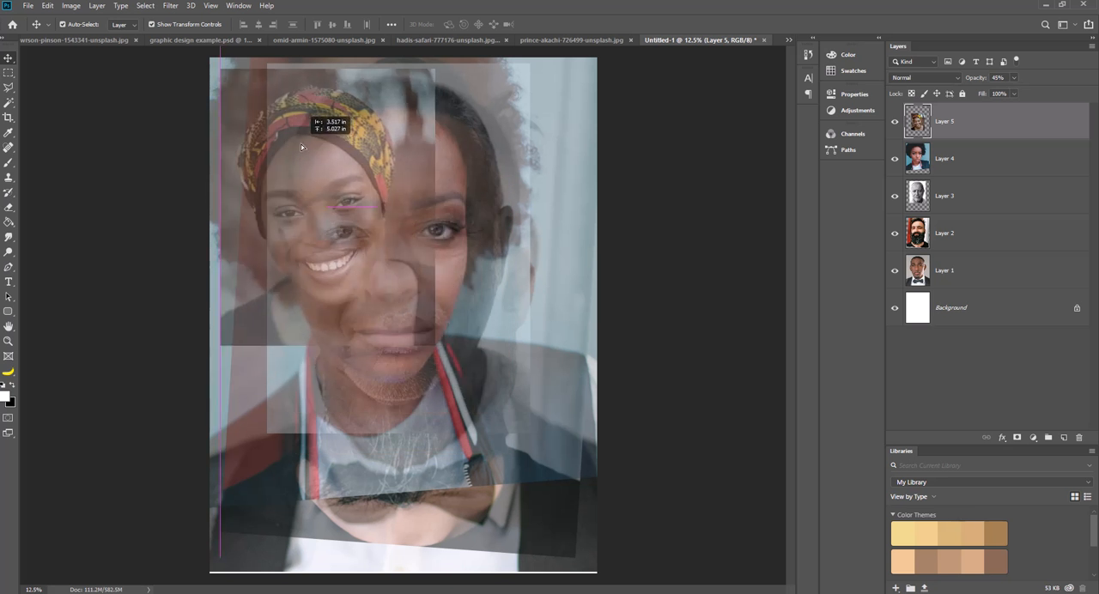
{"action": "left_click_drag", "start_coordinate": [455, 345], "coordinate": [438, 366]}
{"action": "left_click_drag", "start_coordinate": [355, 283], "coordinate": [414, 307]}
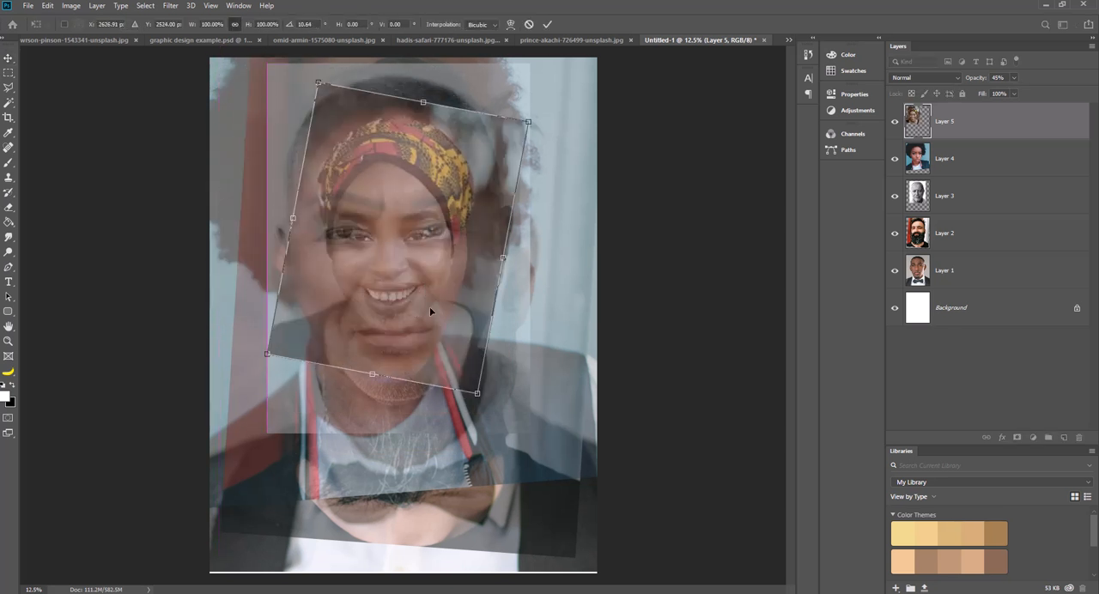
Scale the headwrap portrait proportionally to about 156%, rotate it to about 8.3°, align its eyes with the faces beneath, and apply the transform.
{"action": "left_click_drag", "start_coordinate": [526, 123], "coordinate": [668, 3]}
{"action": "left_click_drag", "start_coordinate": [525, 216], "coordinate": [471, 267]}
{"action": "left_click_drag", "start_coordinate": [559, 376], "coordinate": [564, 368]}
{"action": "left_click_drag", "start_coordinate": [453, 335], "coordinate": [455, 333]}
{"action": "left_click_drag", "start_coordinate": [534, 465], "coordinate": [539, 471]}
{"action": "left_click_drag", "start_coordinate": [503, 405], "coordinate": [501, 405]}
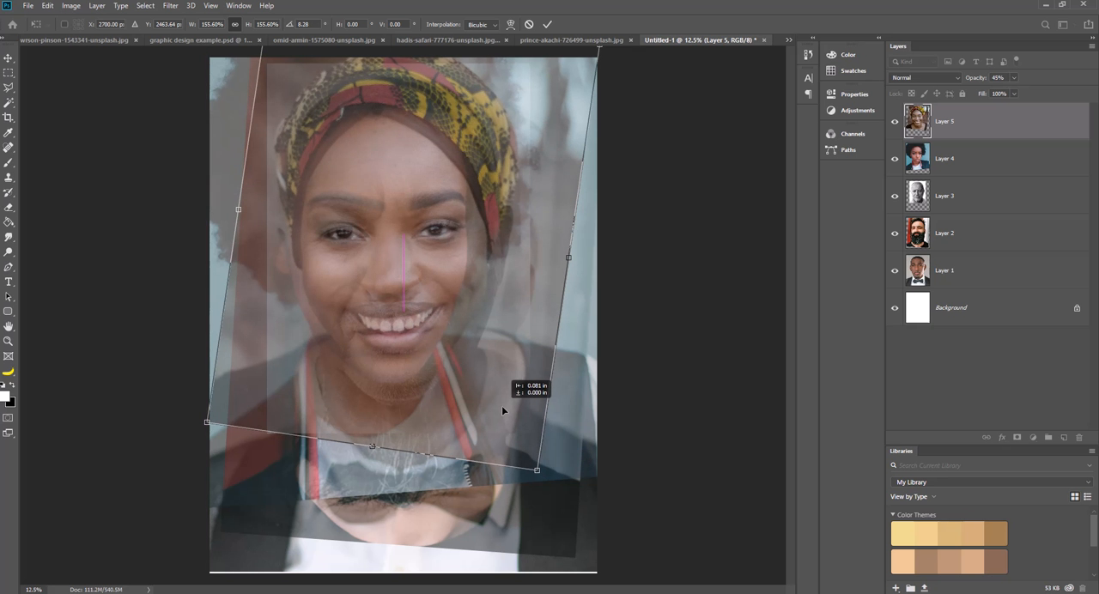
{"action": "left_click_drag", "start_coordinate": [501, 406], "coordinate": [501, 404]}
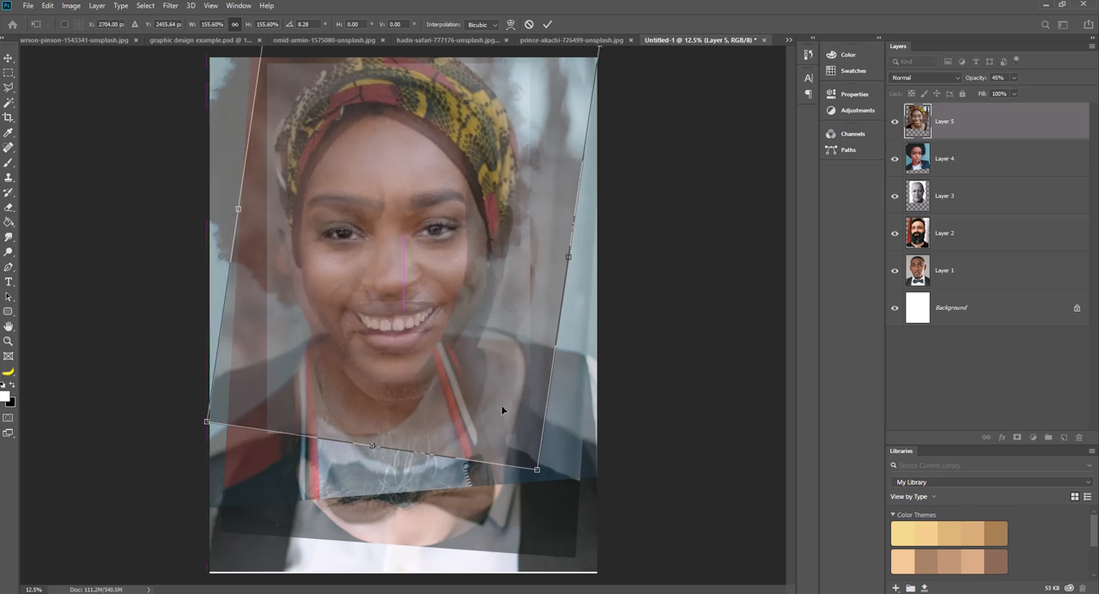
{"action": "key", "text": "Return"}
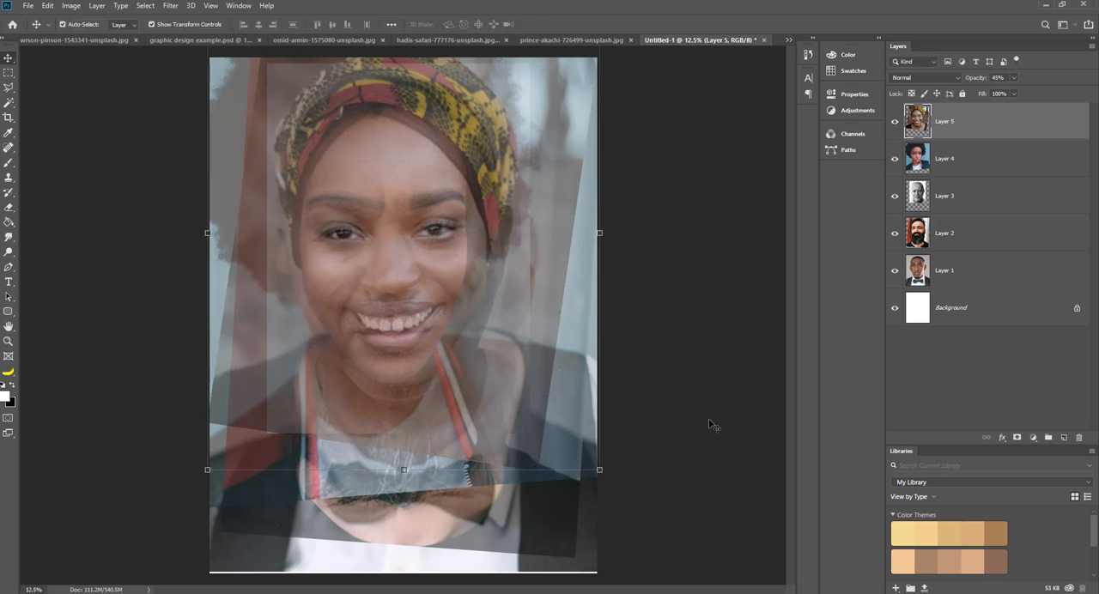
Close the headwrap source photo, then copy the dark-haired woman's half of the two-women photo and paste it into the poster document.
{"action": "left_click", "coordinate": [631, 39]}
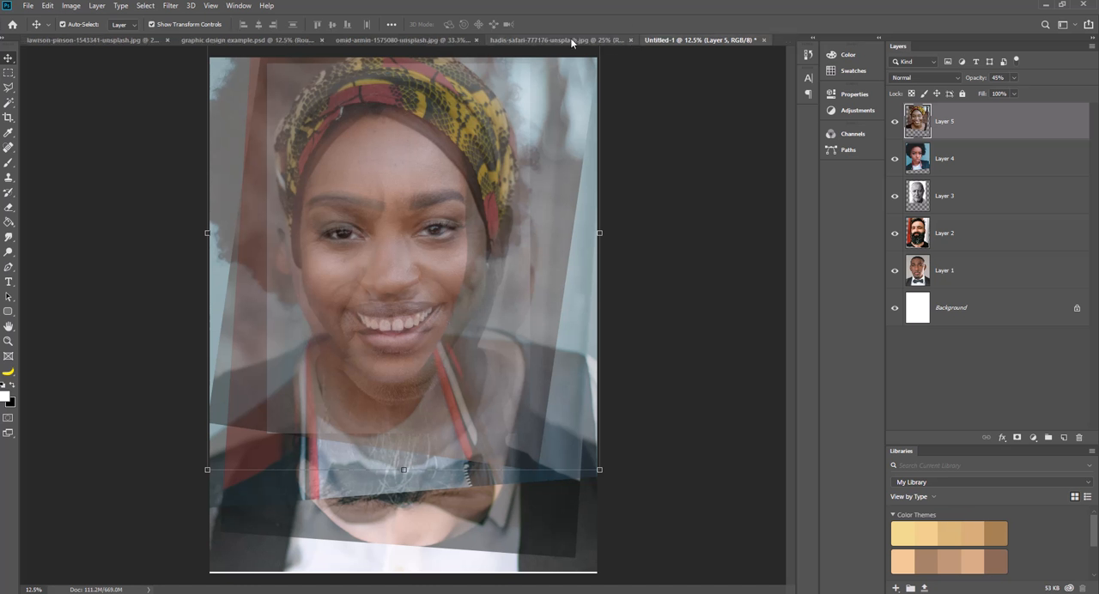
{"action": "left_click", "coordinate": [547, 41]}
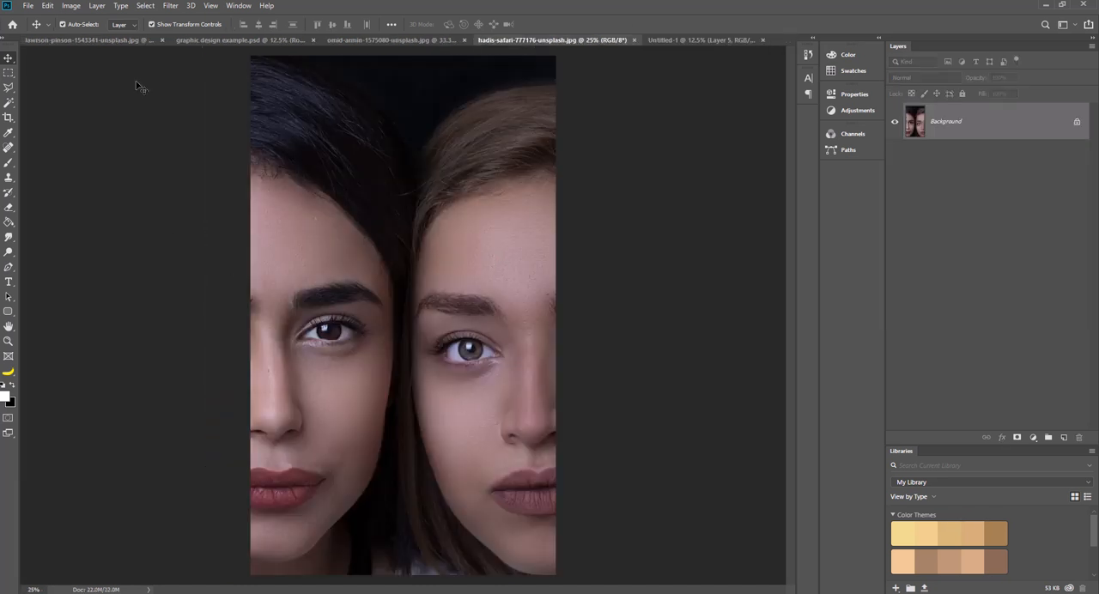
{"action": "left_click", "coordinate": [8, 73]}
{"action": "left_click_drag", "start_coordinate": [249, 56], "coordinate": [404, 589]}
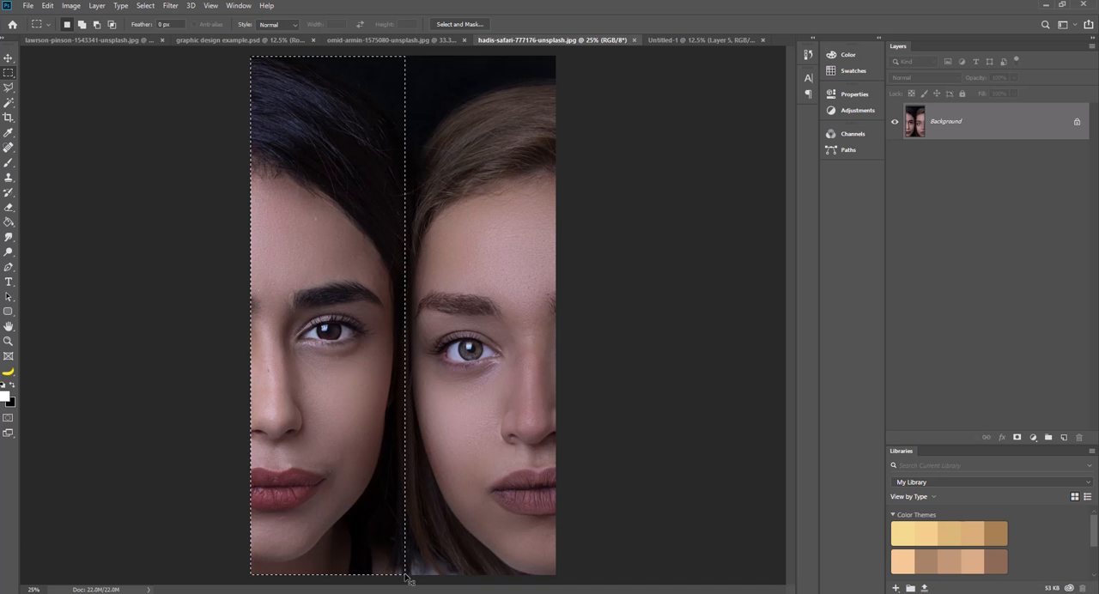
{"action": "left_click", "coordinate": [701, 39]}
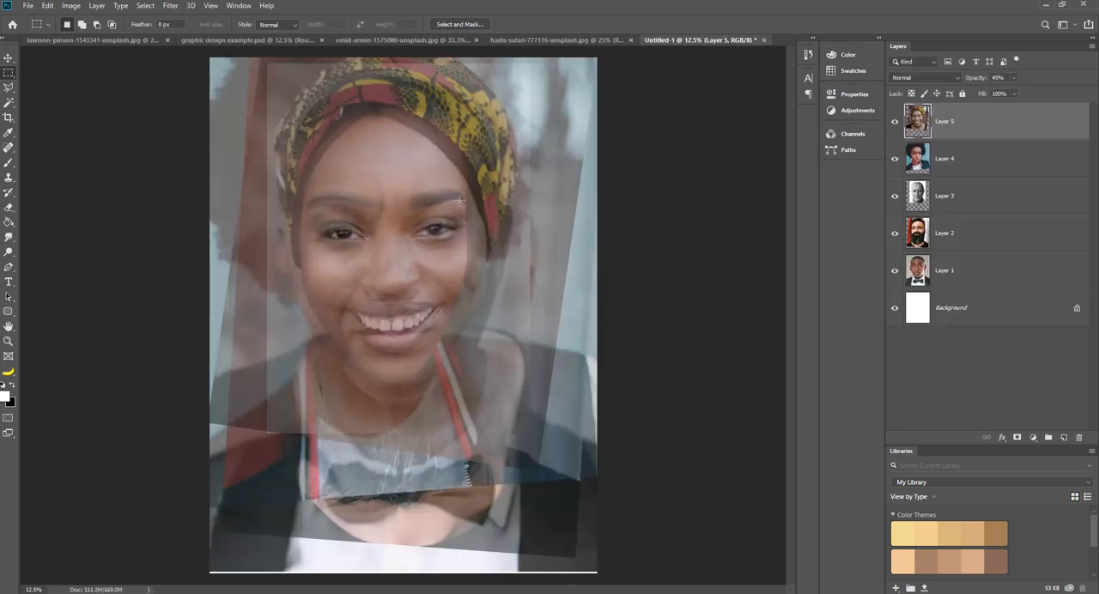
{"action": "key", "text": "ctrl+v"}
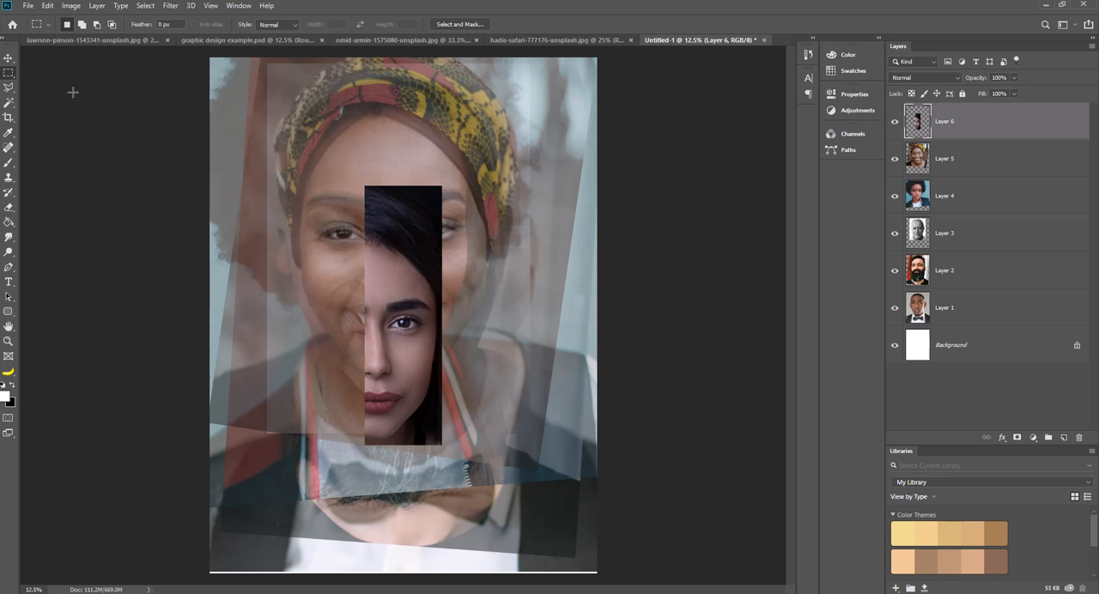
Lower the dark-haired half-face's layer opacity to 48% and move it over the right half of the composite face.
{"action": "left_click", "coordinate": [7, 58]}
{"action": "left_click", "coordinate": [1016, 78]}
{"action": "left_click_drag", "start_coordinate": [1015, 96], "coordinate": [987, 91]}
{"action": "left_click_drag", "start_coordinate": [407, 288], "coordinate": [436, 194]}
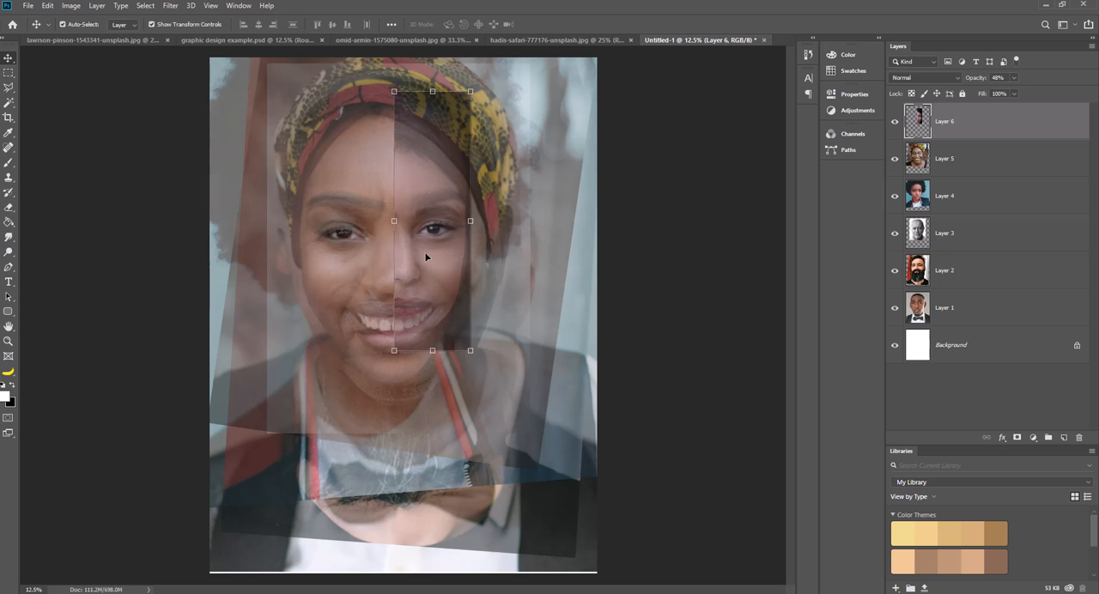
Enlarge the dark-haired half-face proportionally, align its eye and lips with the composite face, and apply the transform.
{"action": "left_click_drag", "start_coordinate": [469, 351], "coordinate": [487, 402]}
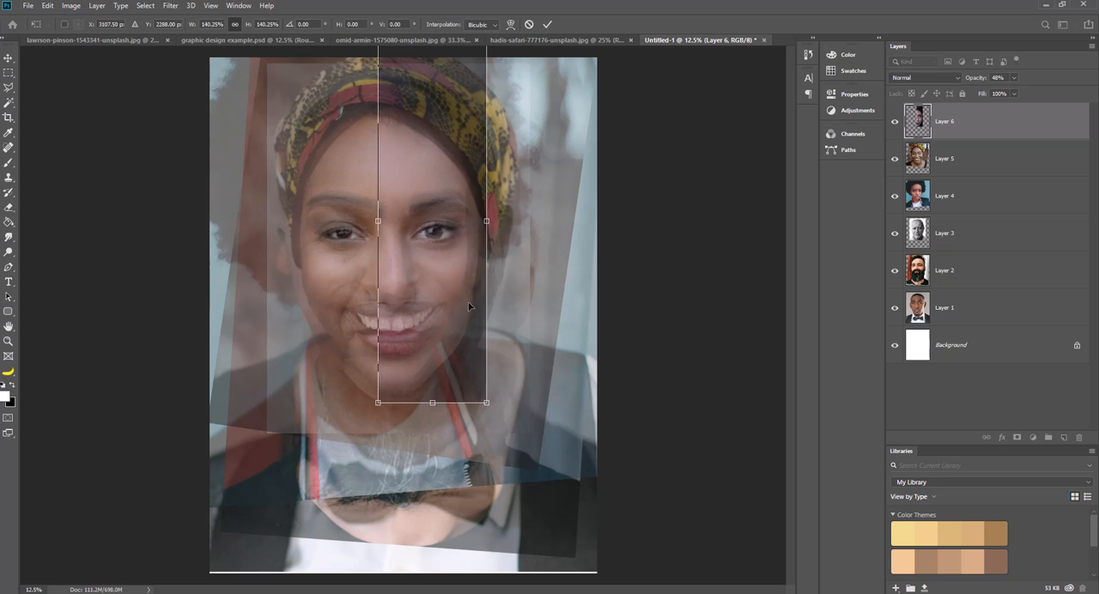
{"action": "left_click_drag", "start_coordinate": [463, 294], "coordinate": [463, 292]}
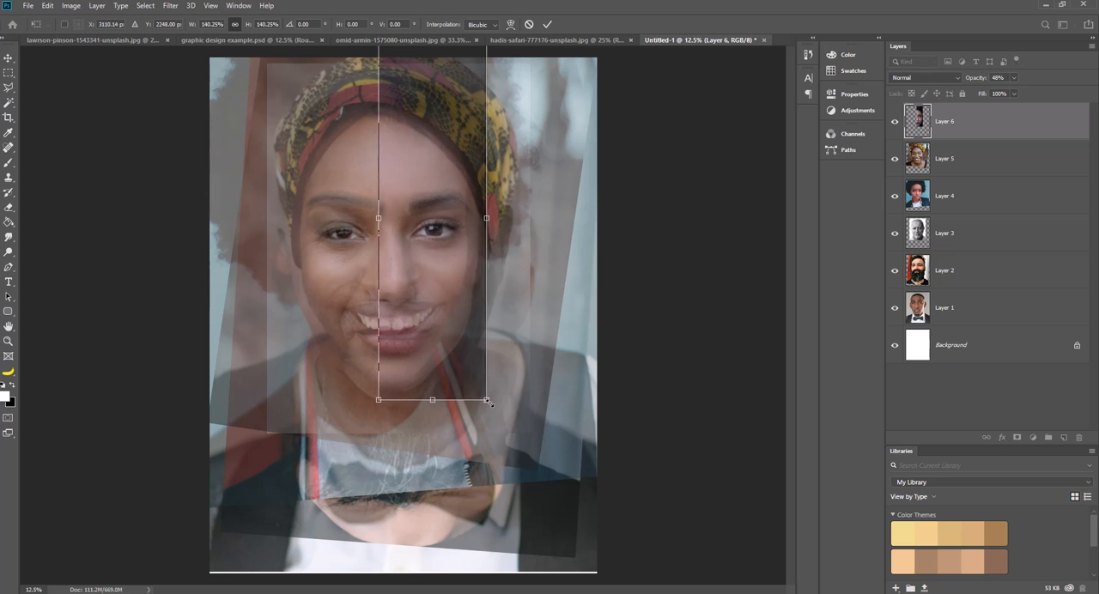
{"action": "left_click_drag", "start_coordinate": [487, 402], "coordinate": [483, 391]}
{"action": "left_click_drag", "start_coordinate": [454, 279], "coordinate": [456, 274]}
{"action": "key", "text": "Return"}
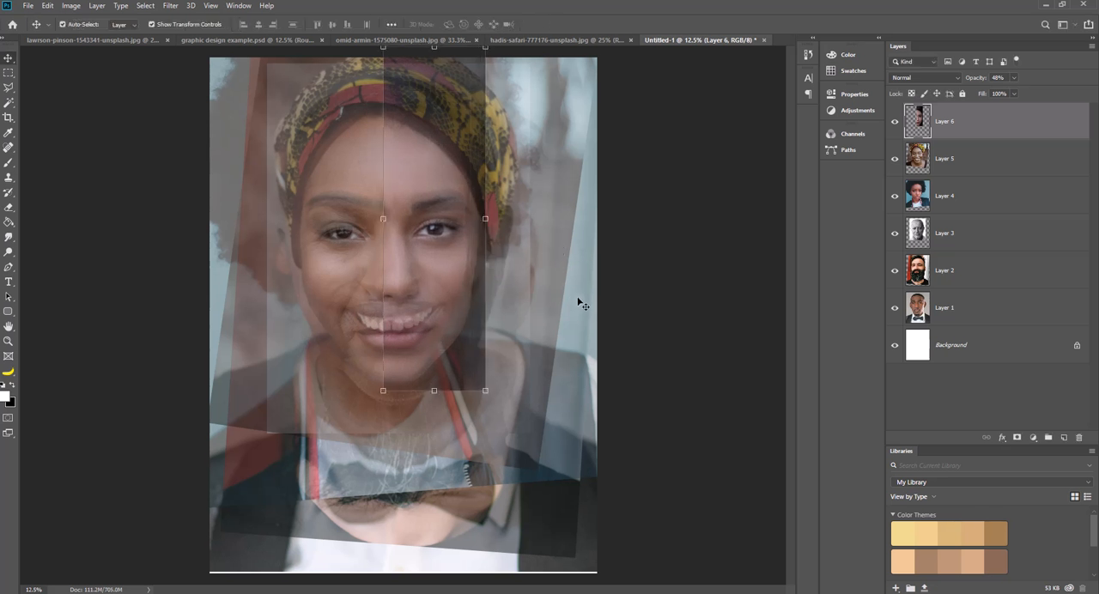
Copy the lighter-haired woman's half of the two-women photo and paste it into the poster document.
{"action": "left_click", "coordinate": [581, 41]}
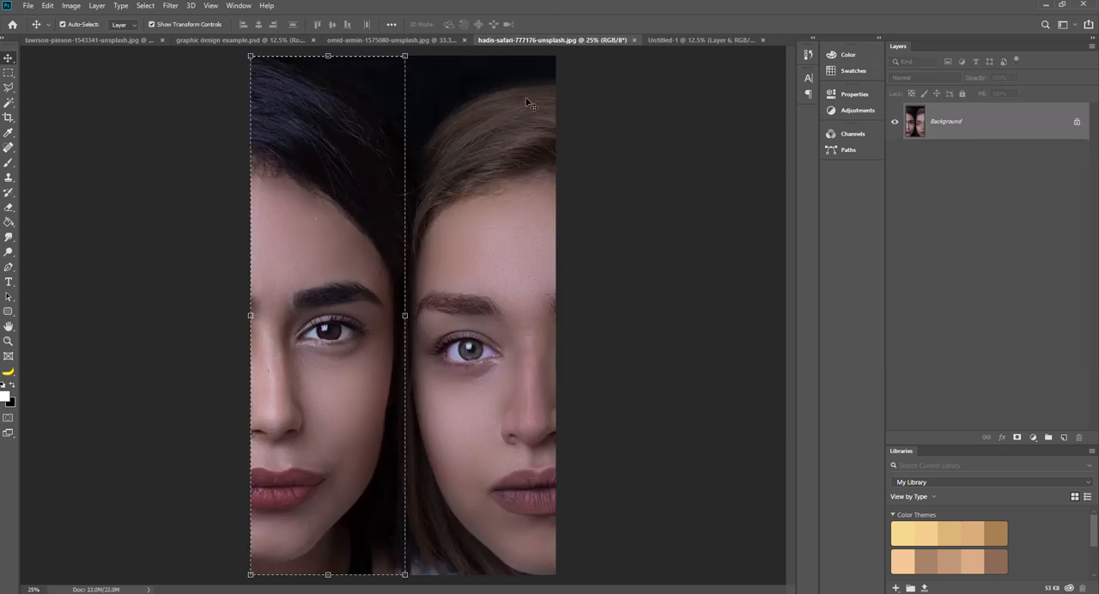
{"action": "left_click", "coordinate": [10, 74]}
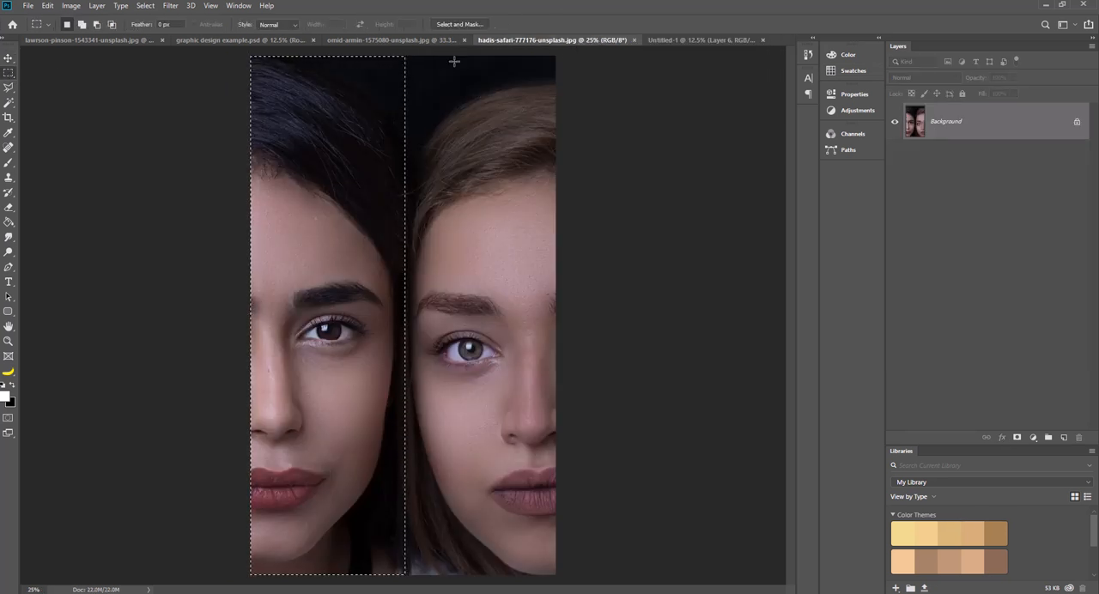
{"action": "left_click_drag", "start_coordinate": [556, 56], "coordinate": [404, 575]}
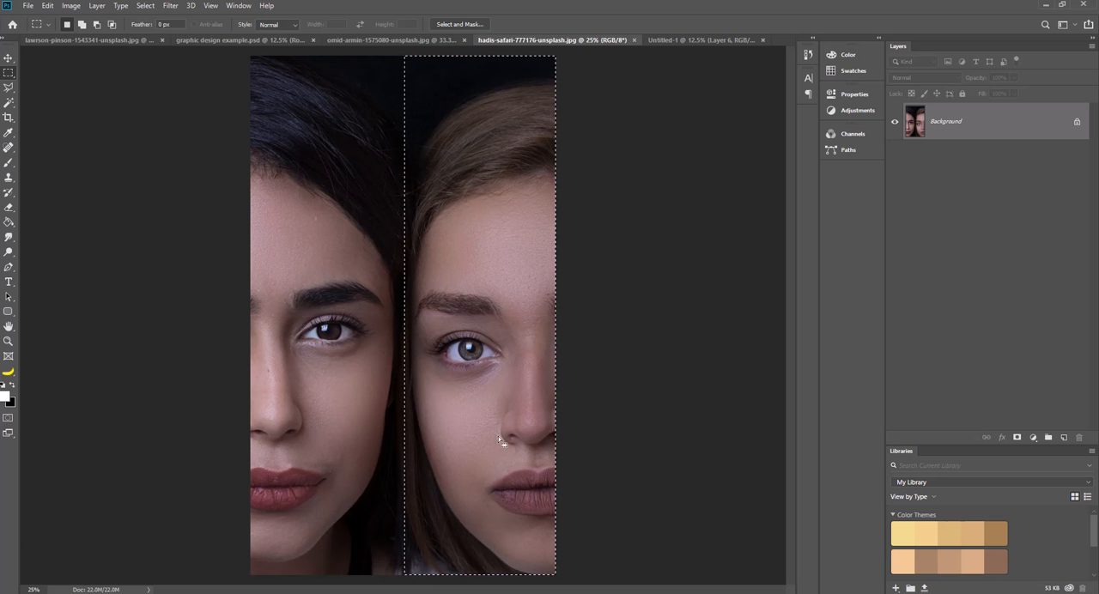
{"action": "left_click", "coordinate": [707, 40]}
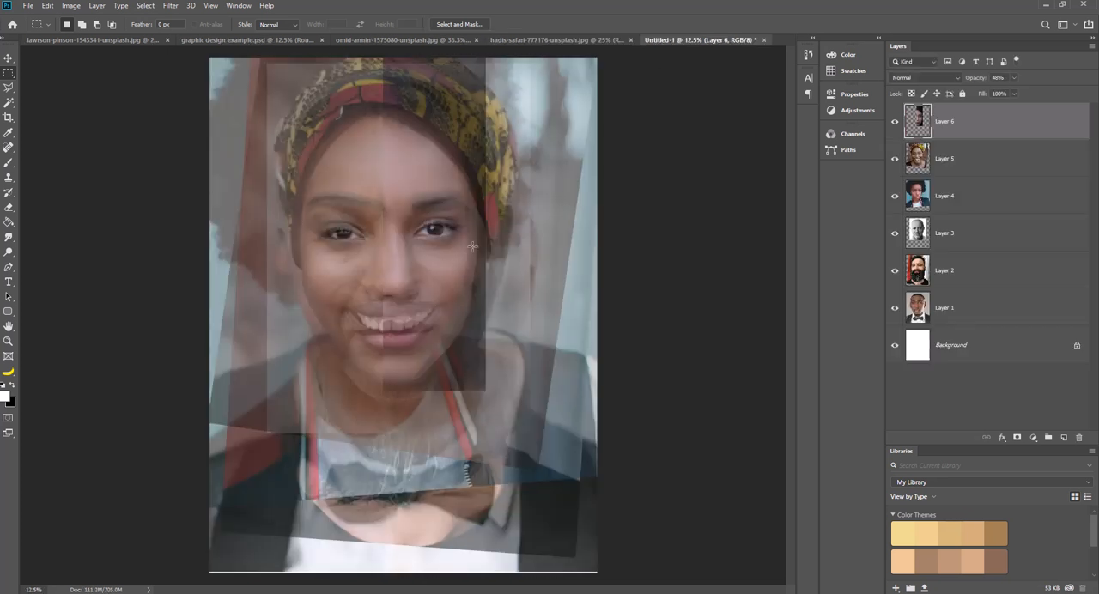
{"action": "key", "text": "ctrl+v"}
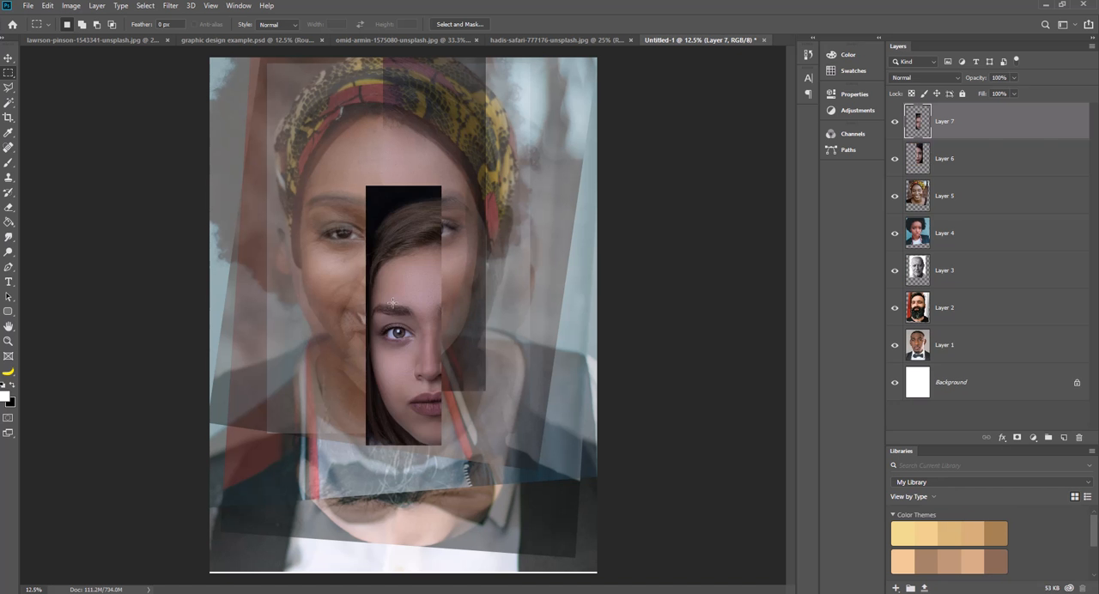
Lower the lighter-haired half-face's layer opacity to 60% and move it over the left half of the composite face.
{"action": "left_click", "coordinate": [8, 58]}
{"action": "left_click_drag", "start_coordinate": [419, 282], "coordinate": [357, 193]}
{"action": "left_click", "coordinate": [1014, 77]}
{"action": "left_click_drag", "start_coordinate": [1014, 91], "coordinate": [994, 89]}
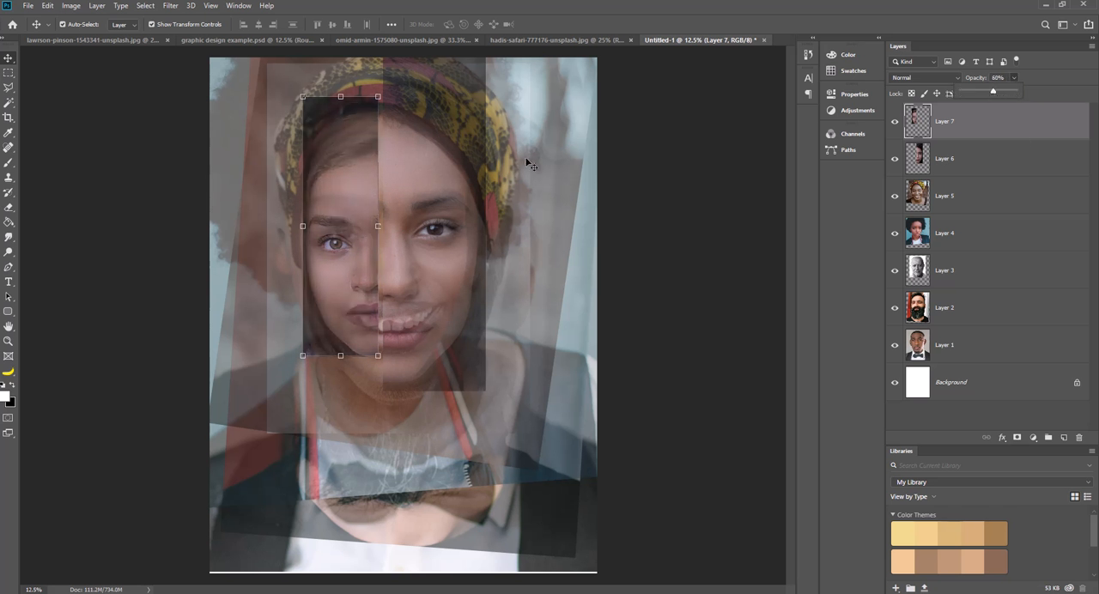
{"action": "left_click_drag", "start_coordinate": [330, 266], "coordinate": [340, 254]}
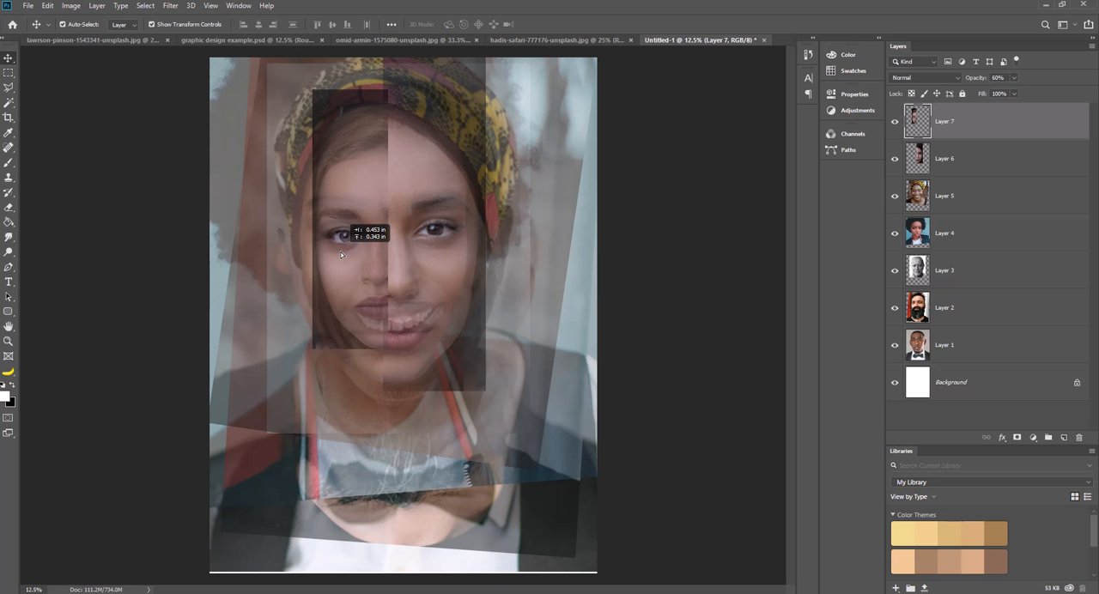
{"action": "key", "text": "ctrl+t"}
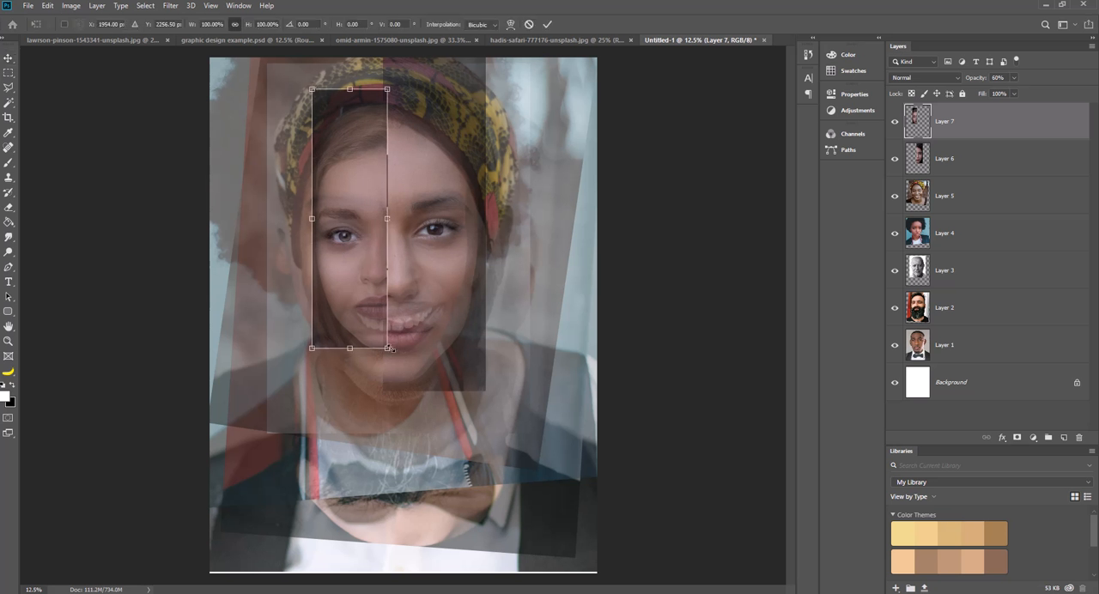
{"action": "left_click_drag", "start_coordinate": [388, 349], "coordinate": [403, 391]}
{"action": "left_click_drag", "start_coordinate": [367, 300], "coordinate": [369, 301]}
{"action": "left_click_drag", "start_coordinate": [403, 391], "coordinate": [394, 374]}
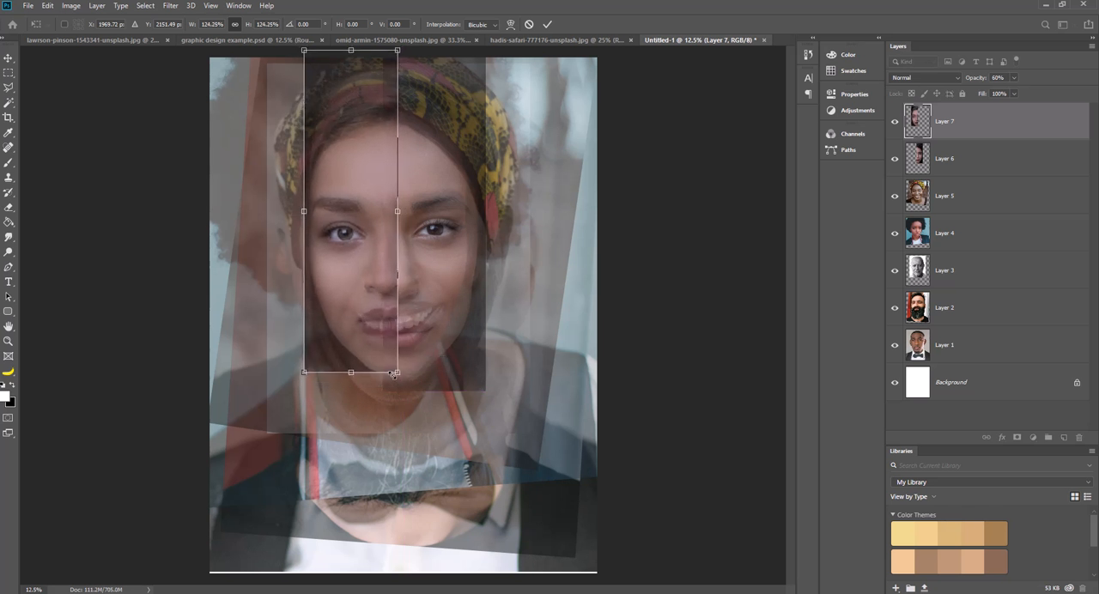
{"action": "left_click", "coordinate": [1013, 78]}
{"action": "left_click_drag", "start_coordinate": [1010, 92], "coordinate": [1003, 92]}
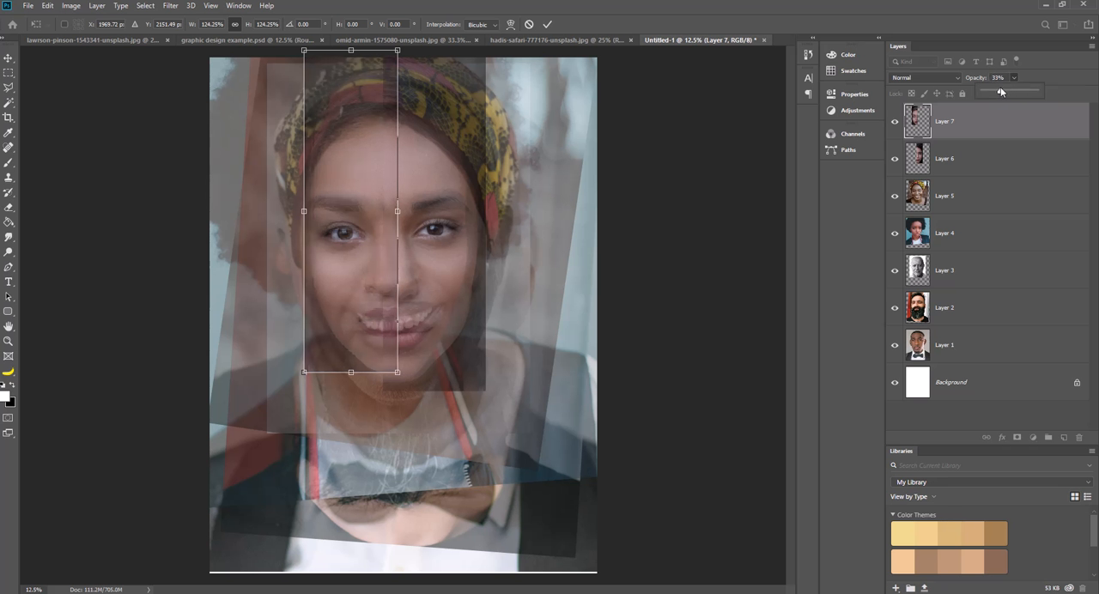
{"action": "left_click_drag", "start_coordinate": [431, 249], "coordinate": [364, 320]}
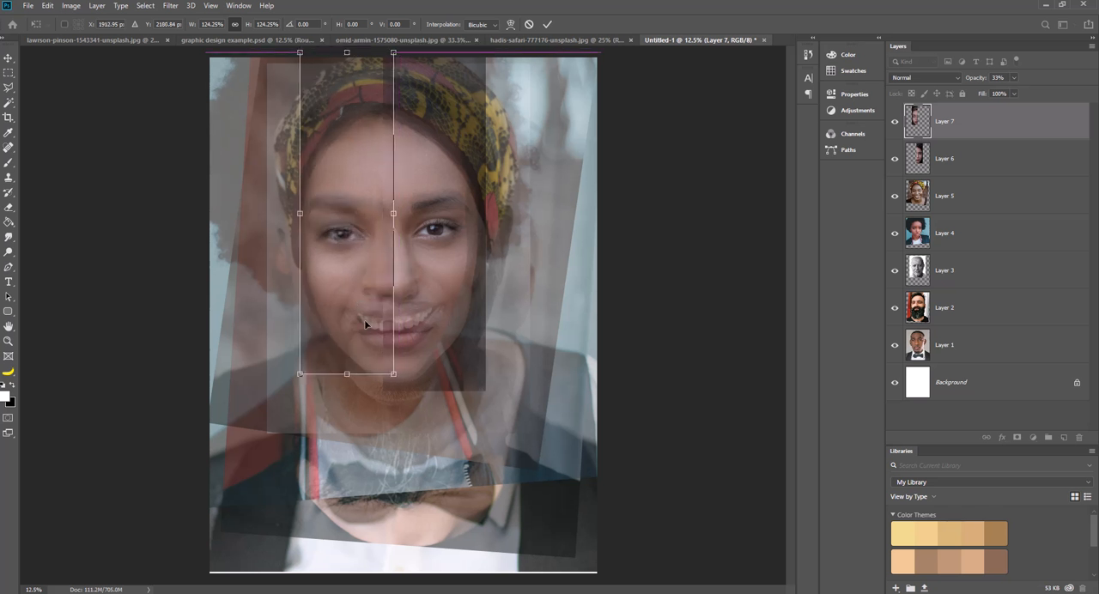
{"action": "left_click", "coordinate": [392, 372], "text": "alt"}
{"action": "mouse_move", "coordinate": [392, 373]}
{"action": "left_mouse_down"}
{"action": "mouse_move", "coordinate": [388, 352]}
{"action": "mouse_move", "coordinate": [389, 365]}
{"action": "left_mouse_up"}
{"action": "key", "text": "ctrl+z"}
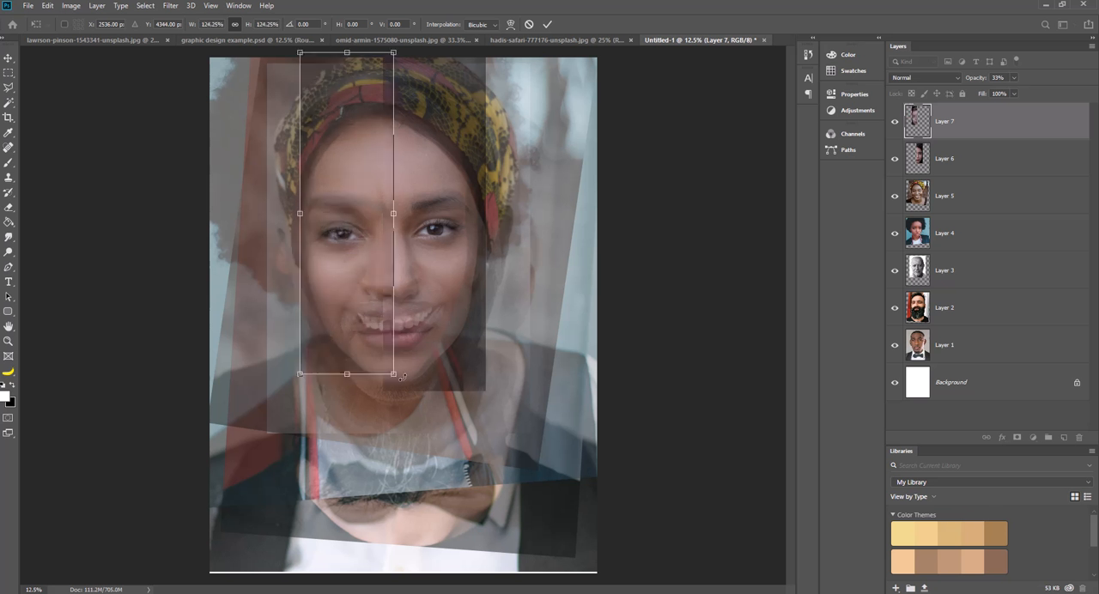
{"action": "mouse_move", "coordinate": [394, 375]}
{"action": "left_mouse_down"}
{"action": "mouse_move", "coordinate": [391, 354]}
{"action": "mouse_move", "coordinate": [392, 369]}
{"action": "left_mouse_up"}
{"action": "key", "text": "Escape"}
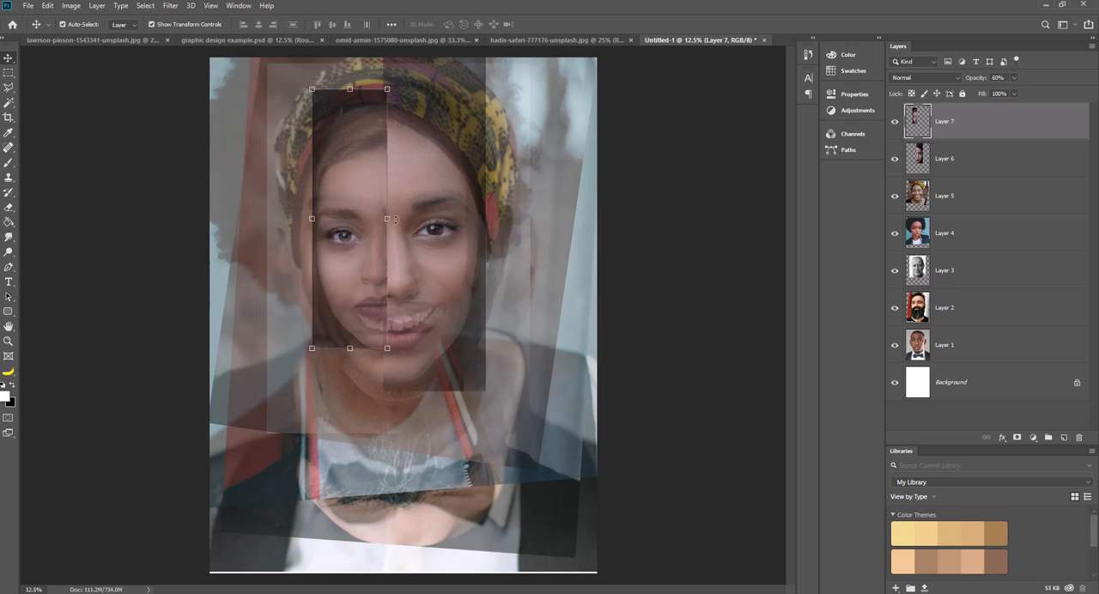
Shift the lighter-haired half-face slightly left so its inner edge meets the dark-haired half-face.
{"action": "left_click_drag", "start_coordinate": [359, 250], "coordinate": [355, 251]}
Try to enlarge the lighter-haired half-face proportionally to about 121% and align its eye and lips with the composite face.
{"action": "left_click_drag", "start_coordinate": [383, 348], "coordinate": [392, 370]}
{"action": "left_click_drag", "start_coordinate": [372, 322], "coordinate": [375, 319]}
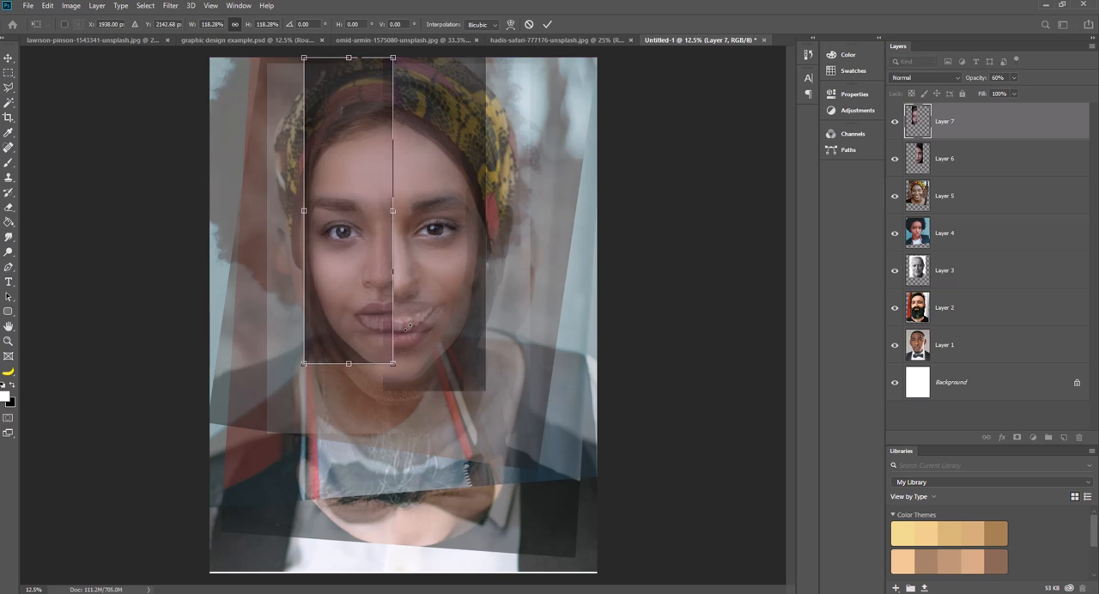
{"action": "key", "text": "Down"}
{"action": "key", "text": "Down"}
{"action": "key", "text": "Down"}
{"action": "key", "text": "Down"}
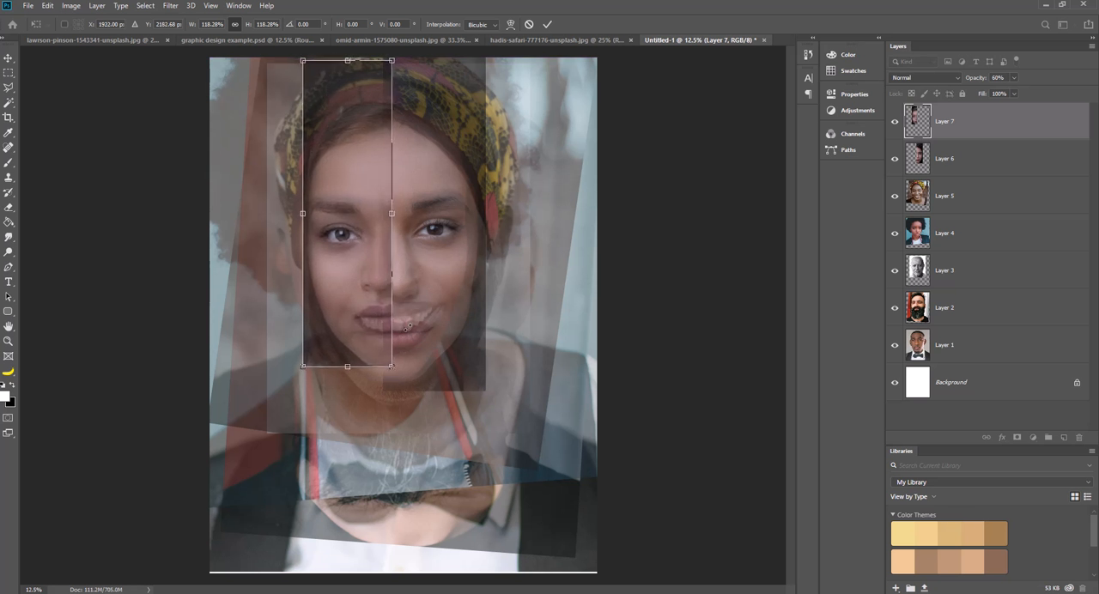
{"action": "key", "text": "Left"}
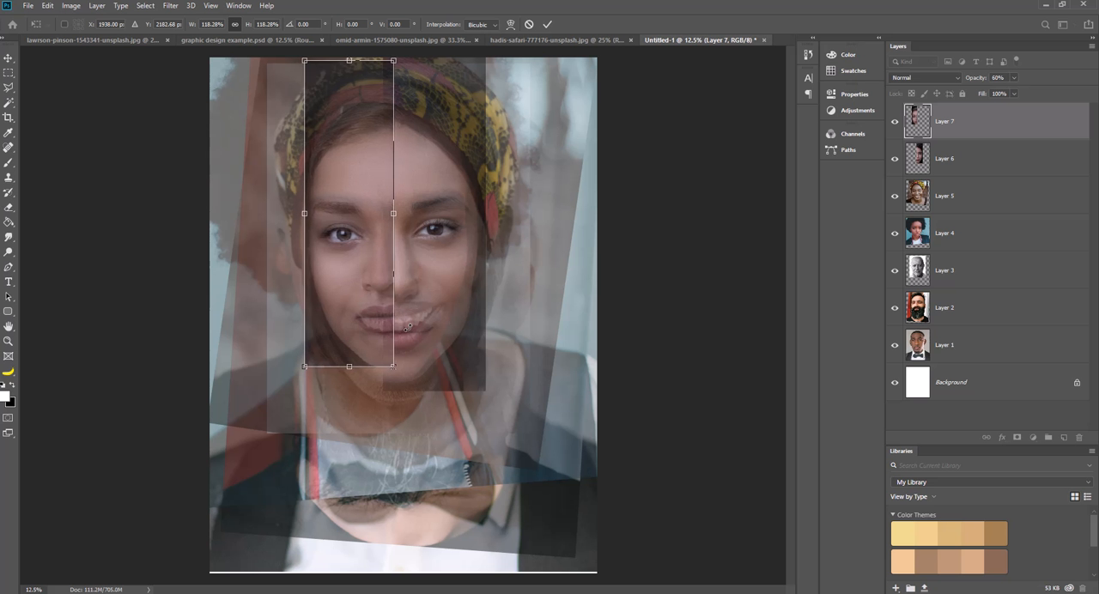
{"action": "key", "text": "Up"}
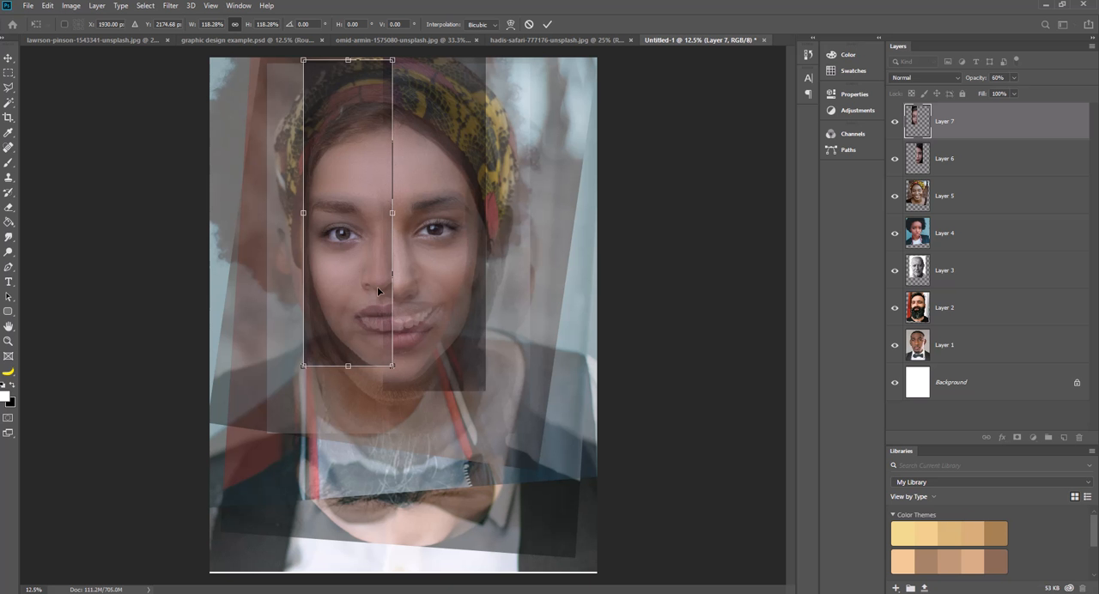
{"action": "left_click_drag", "start_coordinate": [396, 369], "coordinate": [399, 374]}
{"action": "left_click_drag", "start_coordinate": [370, 315], "coordinate": [410, 298]}
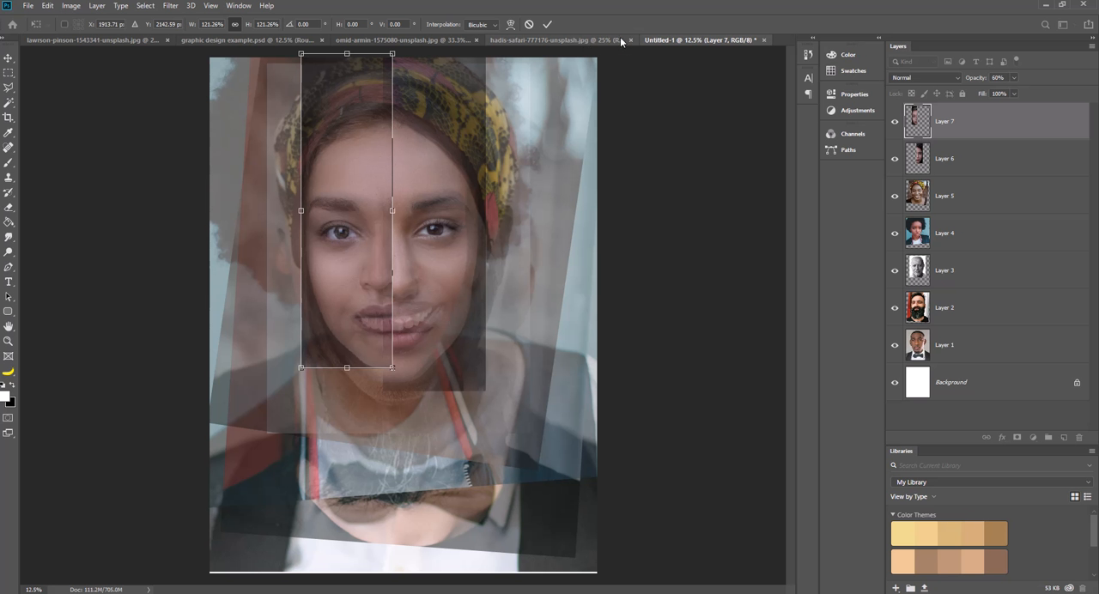
Copy nearly the whole portrait of the woman with red lips and paste it into the poster document.
{"action": "left_click", "coordinate": [531, 41]}
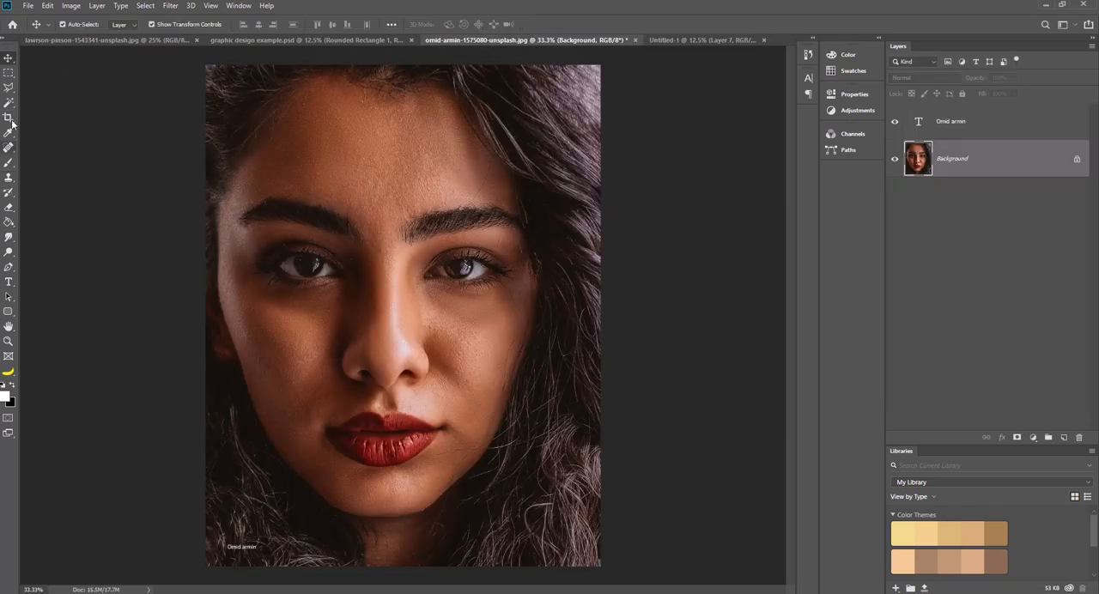
{"action": "left_click", "coordinate": [7, 72]}
{"action": "left_click_drag", "start_coordinate": [212, 64], "coordinate": [593, 572]}
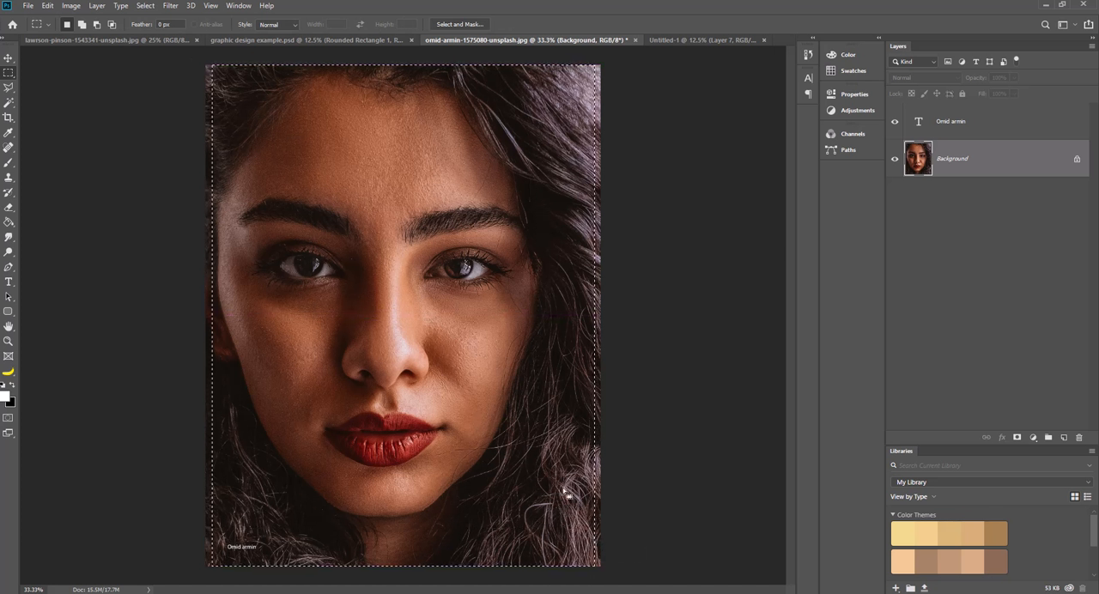
{"action": "left_click", "coordinate": [691, 40]}
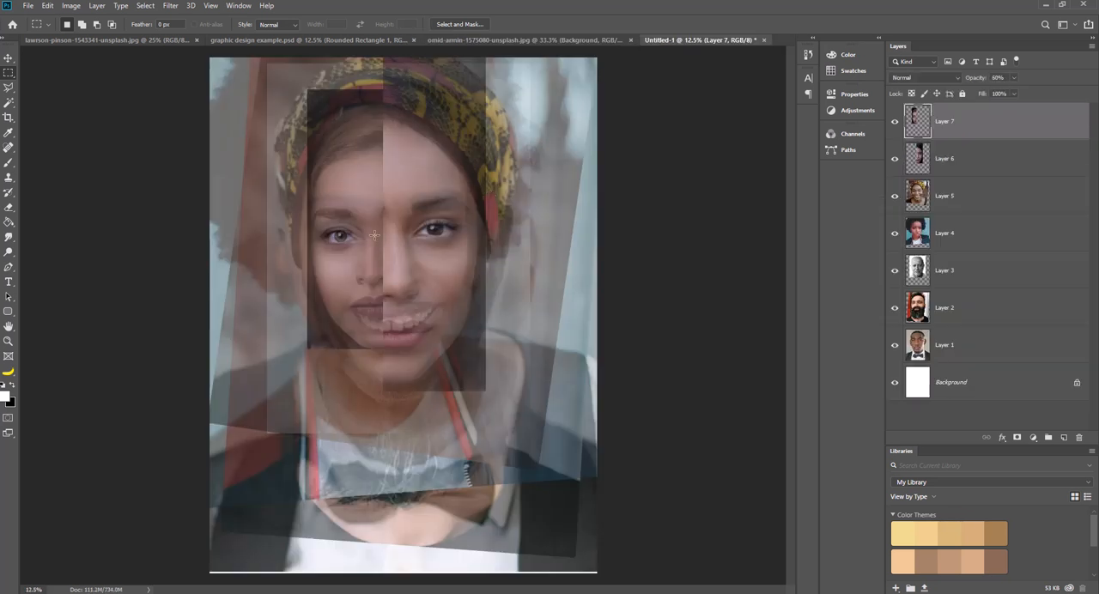
{"action": "key", "text": "ctrl+v"}
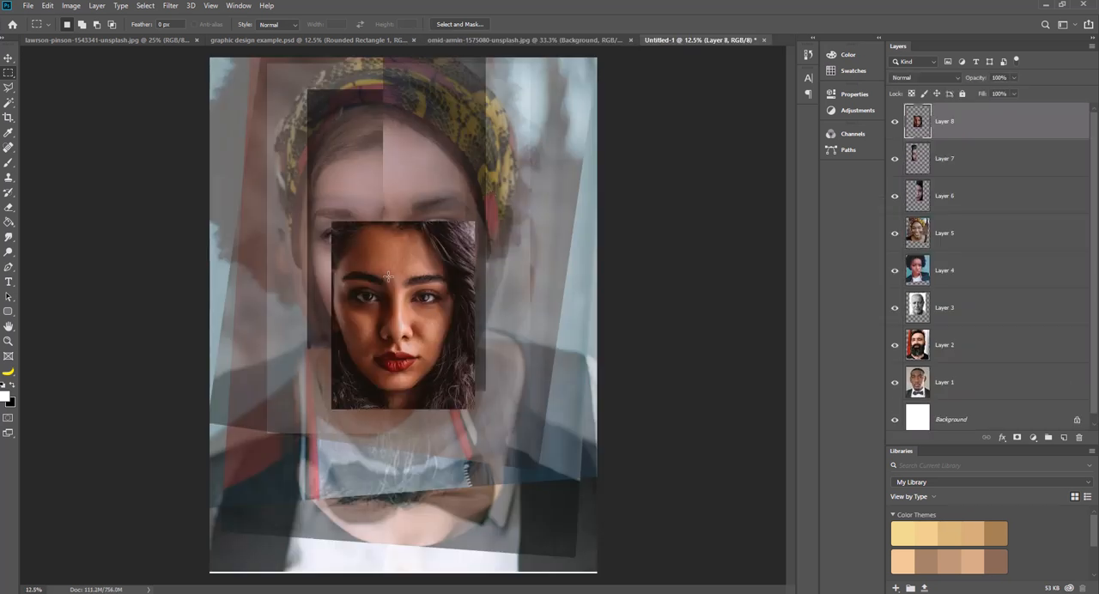
Lower the red-lipped portrait's layer opacity to 65%, enlarge it proportionally to about 147%, and place it over the composite face.
{"action": "left_click", "coordinate": [8, 59]}
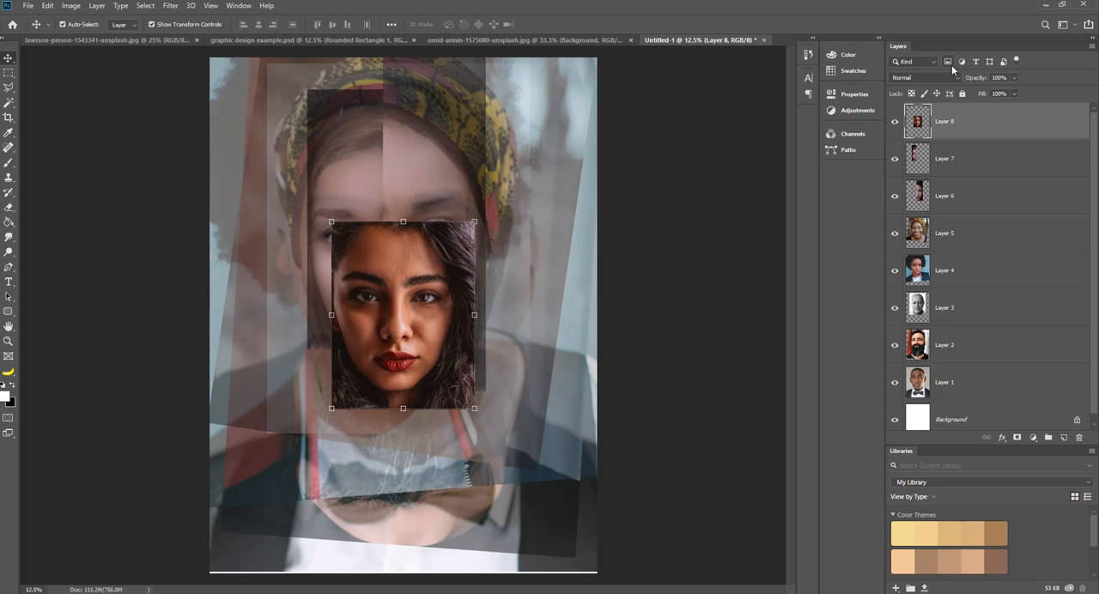
{"action": "left_click", "coordinate": [1013, 77]}
{"action": "left_click_drag", "start_coordinate": [1017, 93], "coordinate": [995, 93]}
{"action": "left_click_drag", "start_coordinate": [453, 374], "coordinate": [494, 406]}
{"action": "left_click_drag", "start_coordinate": [389, 326], "coordinate": [408, 323]}
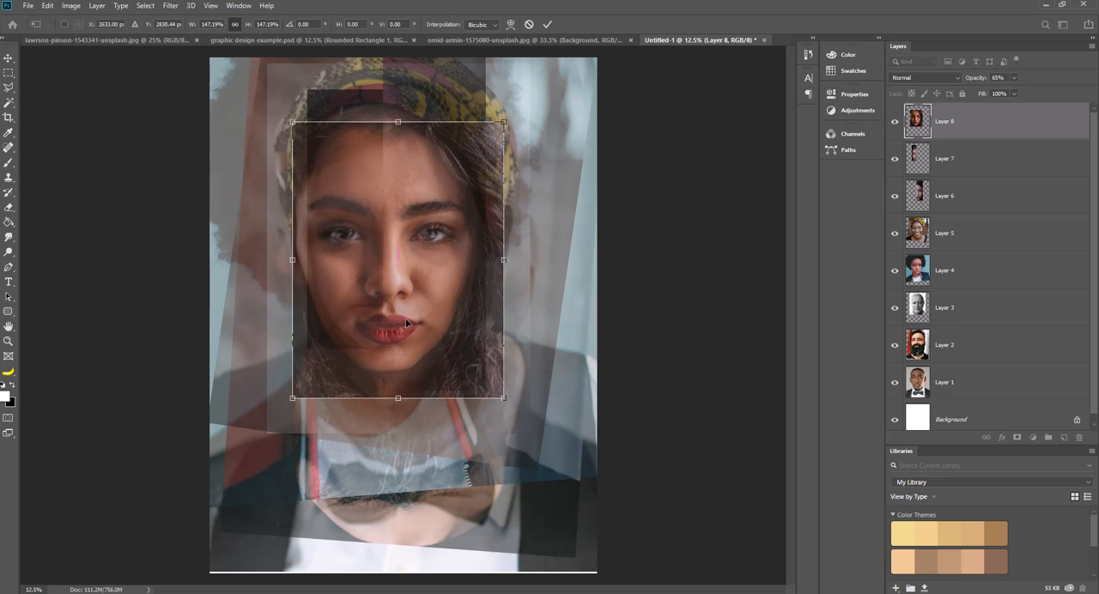
Rotate the red-lipped portrait about 3.4° counterclockwise, fine-tune its position over the composite's eyes and lips, and apply the transform.
{"action": "left_click_drag", "start_coordinate": [518, 233], "coordinate": [520, 231]}
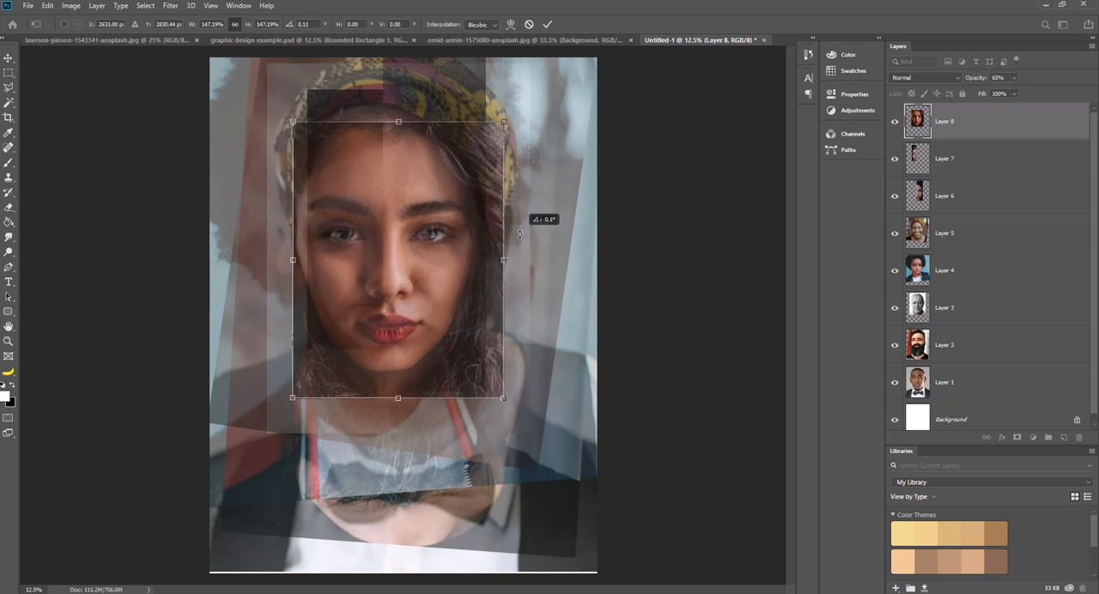
{"action": "left_click_drag", "start_coordinate": [402, 269], "coordinate": [414, 261]}
{"action": "key", "text": "ctrl+z"}
{"action": "left_click_drag", "start_coordinate": [526, 246], "coordinate": [526, 242]}
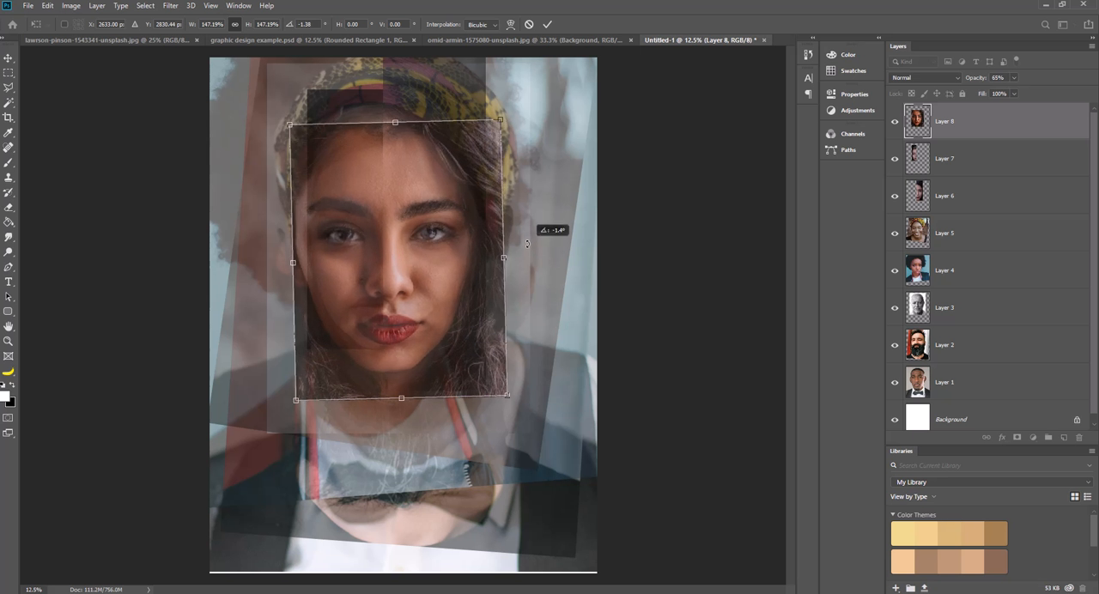
{"action": "left_click_drag", "start_coordinate": [397, 277], "coordinate": [397, 278]}
{"action": "left_click_drag", "start_coordinate": [546, 261], "coordinate": [547, 257]}
{"action": "left_click_drag", "start_coordinate": [416, 277], "coordinate": [418, 293]}
{"action": "left_click_drag", "start_coordinate": [519, 243], "coordinate": [517, 243]}
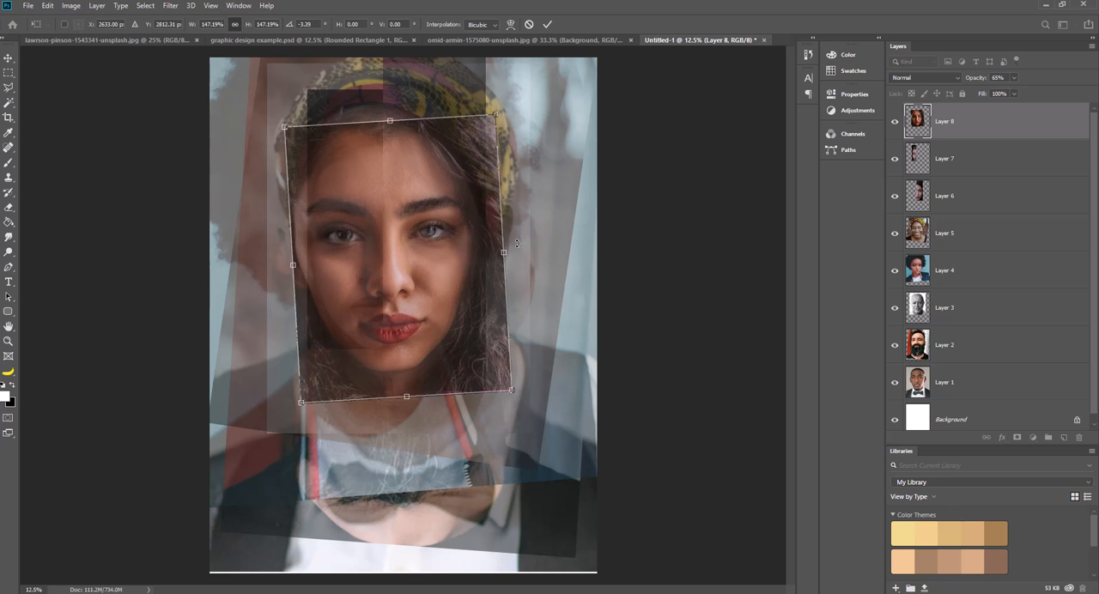
{"action": "left_click_drag", "start_coordinate": [447, 268], "coordinate": [445, 265]}
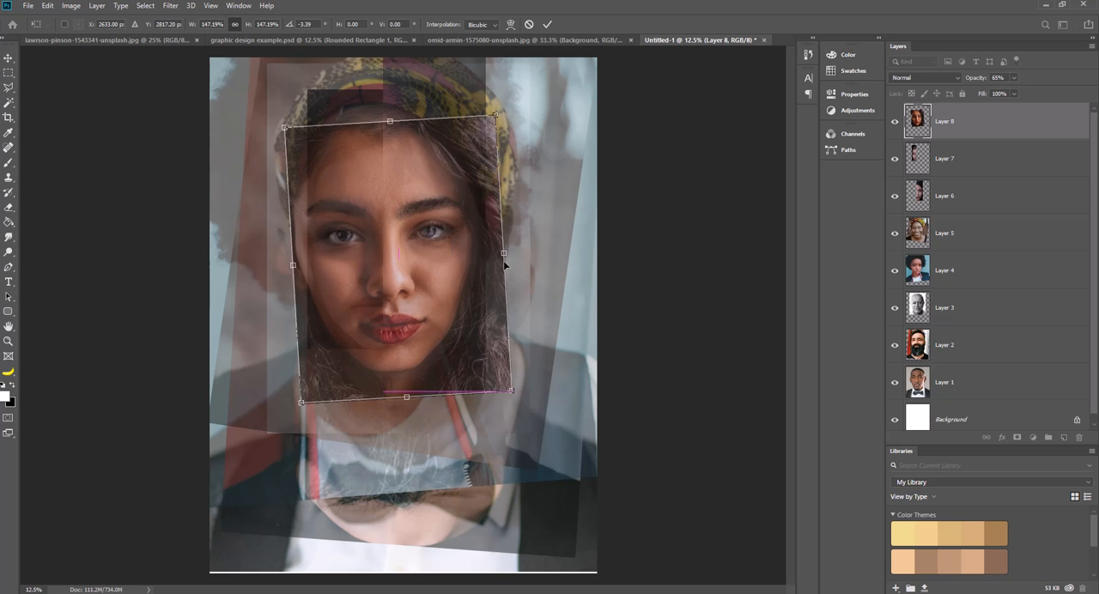
{"action": "key", "text": "Return"}
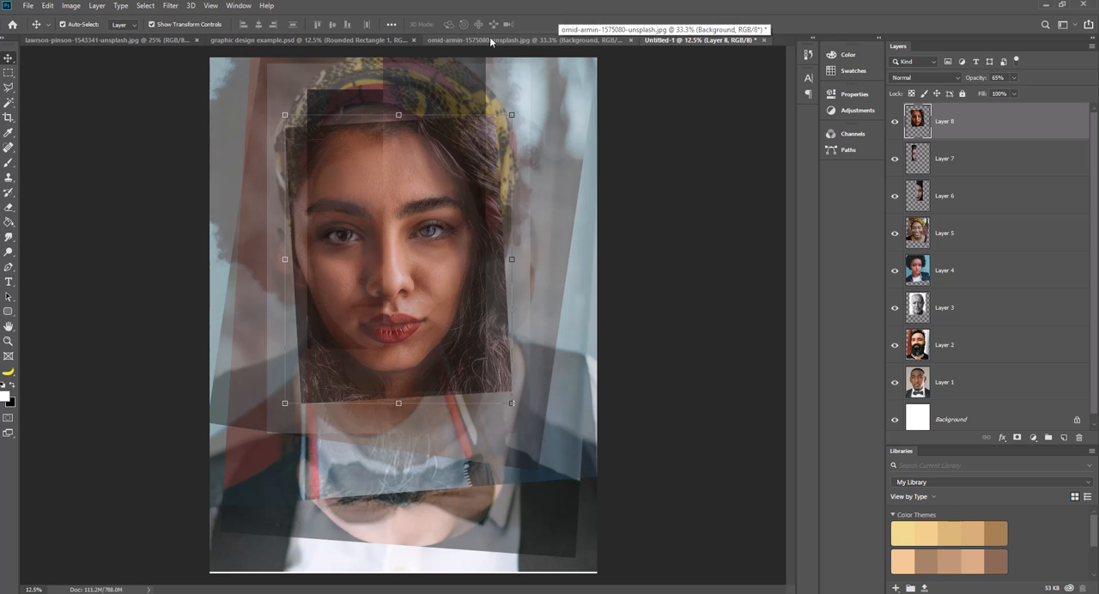
Close the red-lipped woman's source photo without saving changes and return to the poster document.
{"action": "left_click", "coordinate": [408, 39]}
{"action": "left_click", "coordinate": [525, 39]}
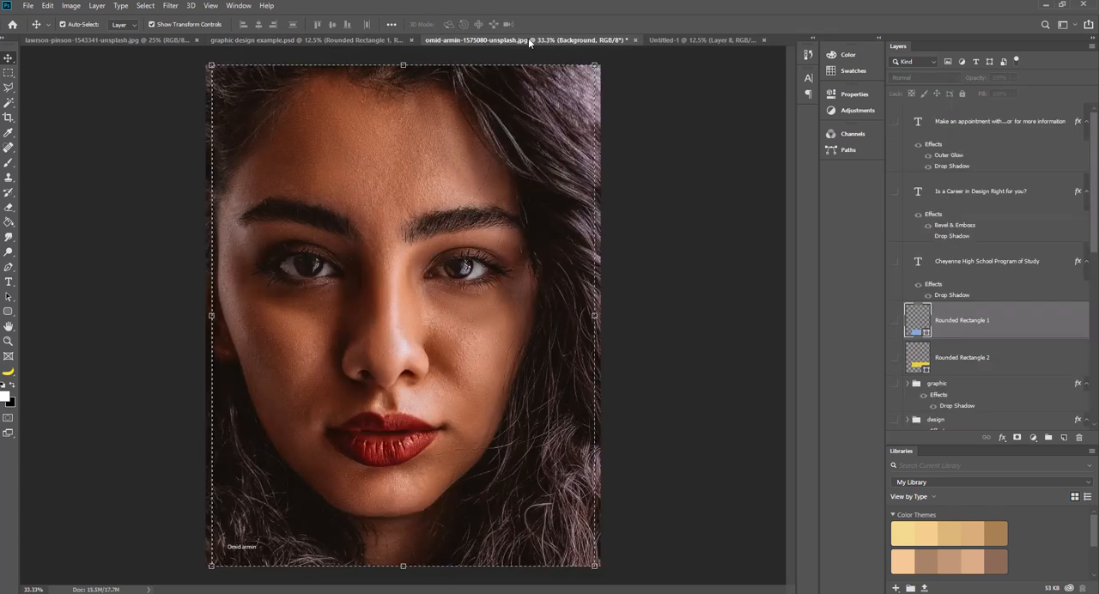
{"action": "left_click", "coordinate": [635, 40]}
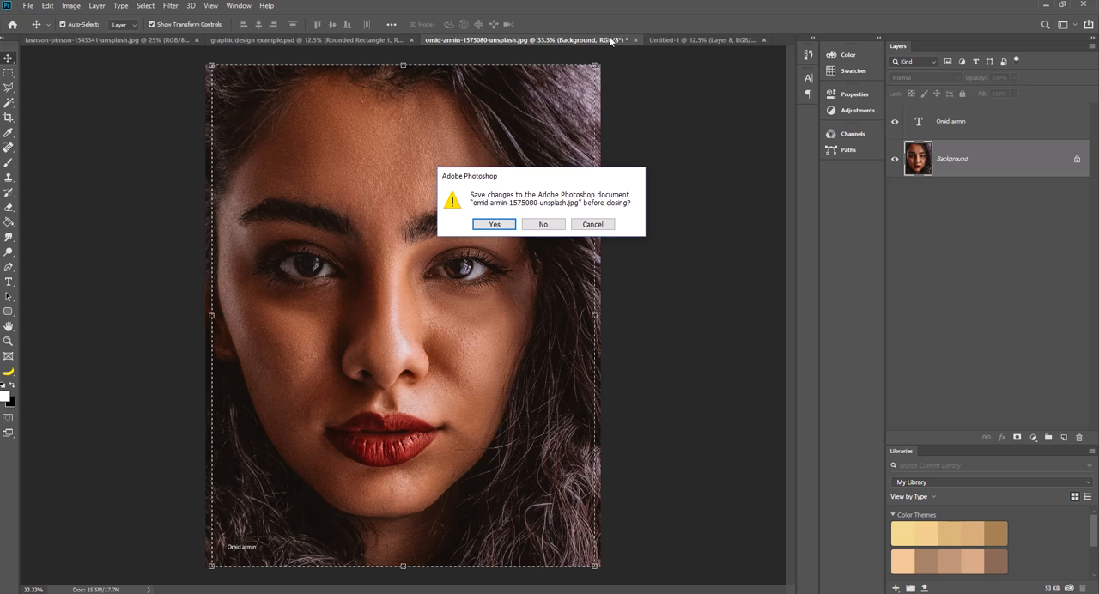
{"action": "left_click", "coordinate": [544, 225]}
{"action": "left_click", "coordinate": [512, 39]}
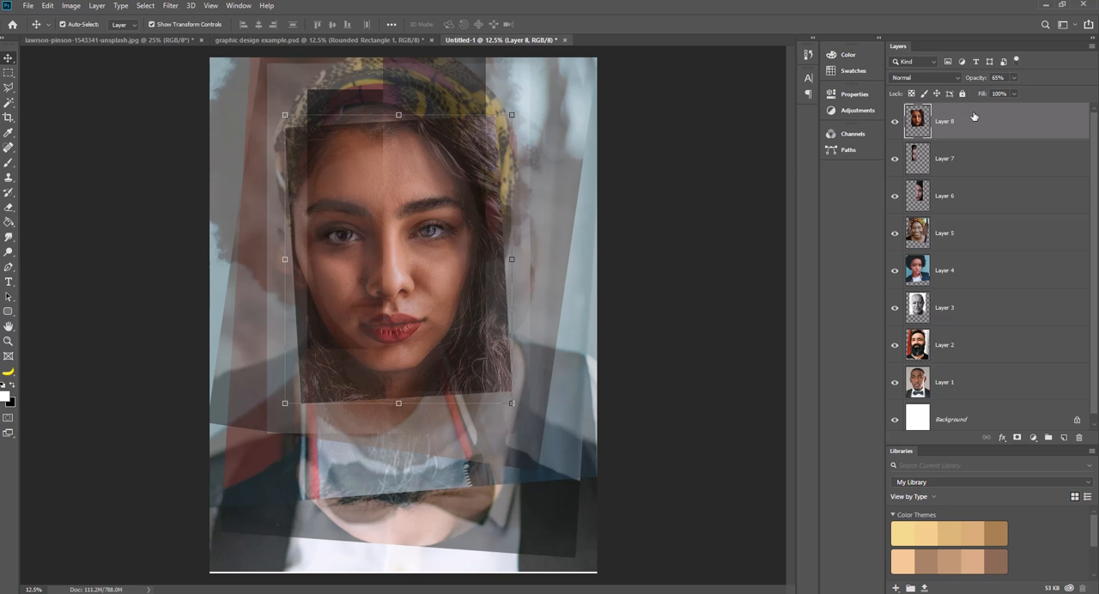
Set the opacity of Layer 8, Layer 7 and Layer 6 to 100%.
{"action": "left_click", "coordinate": [1015, 78]}
{"action": "left_click_drag", "start_coordinate": [1016, 90], "coordinate": [1047, 92]}
{"action": "left_click", "coordinate": [977, 168]}
{"action": "left_click", "coordinate": [976, 168]}
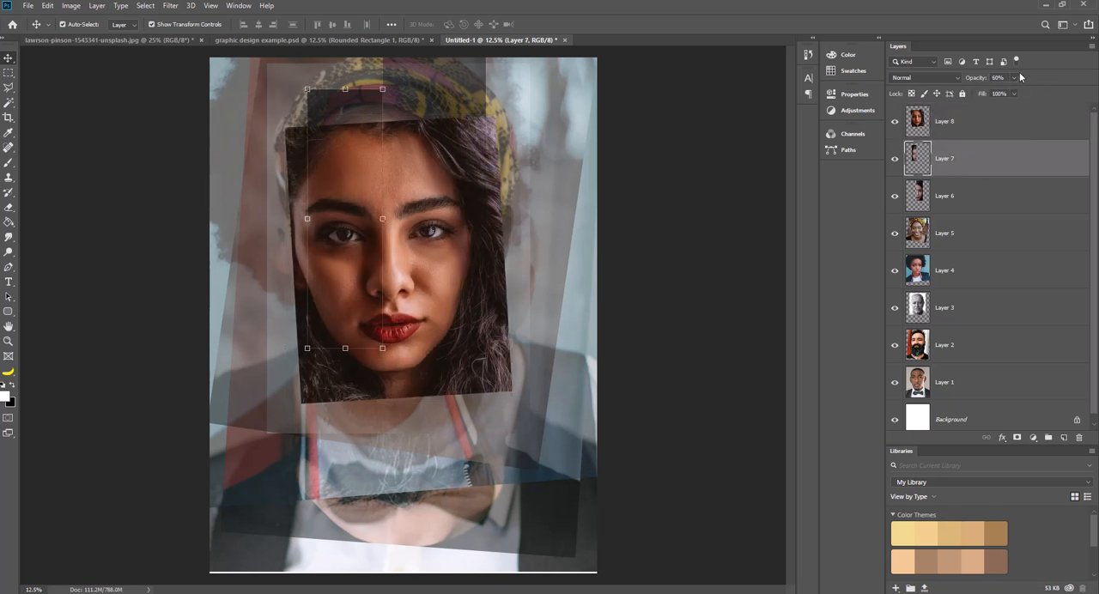
{"action": "left_click_drag", "start_coordinate": [1029, 92], "coordinate": [1043, 92]}
{"action": "left_click", "coordinate": [979, 197]}
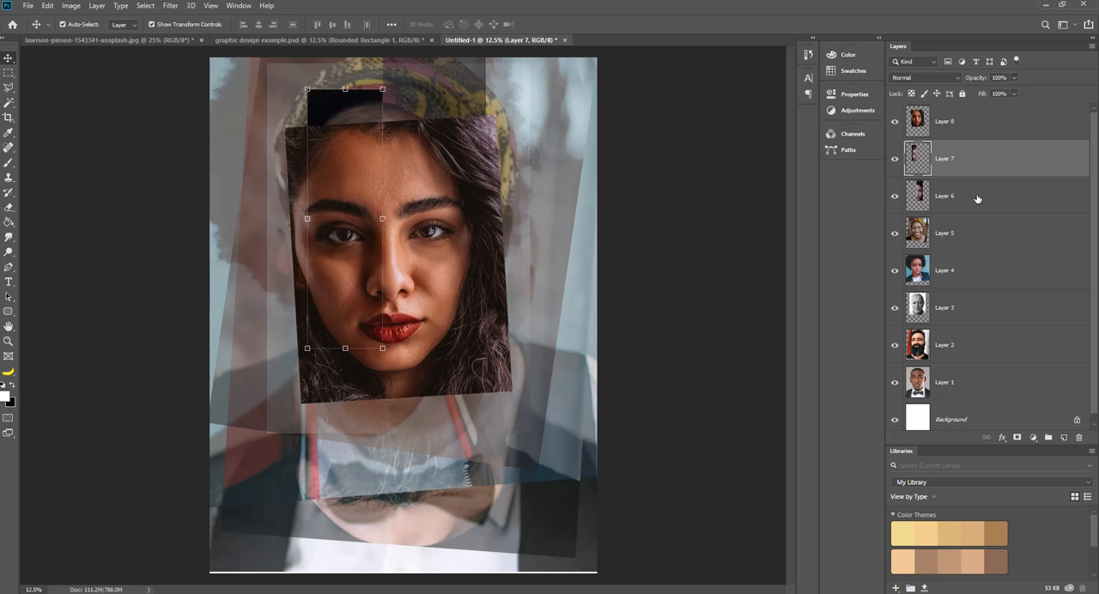
{"action": "left_click", "coordinate": [979, 196]}
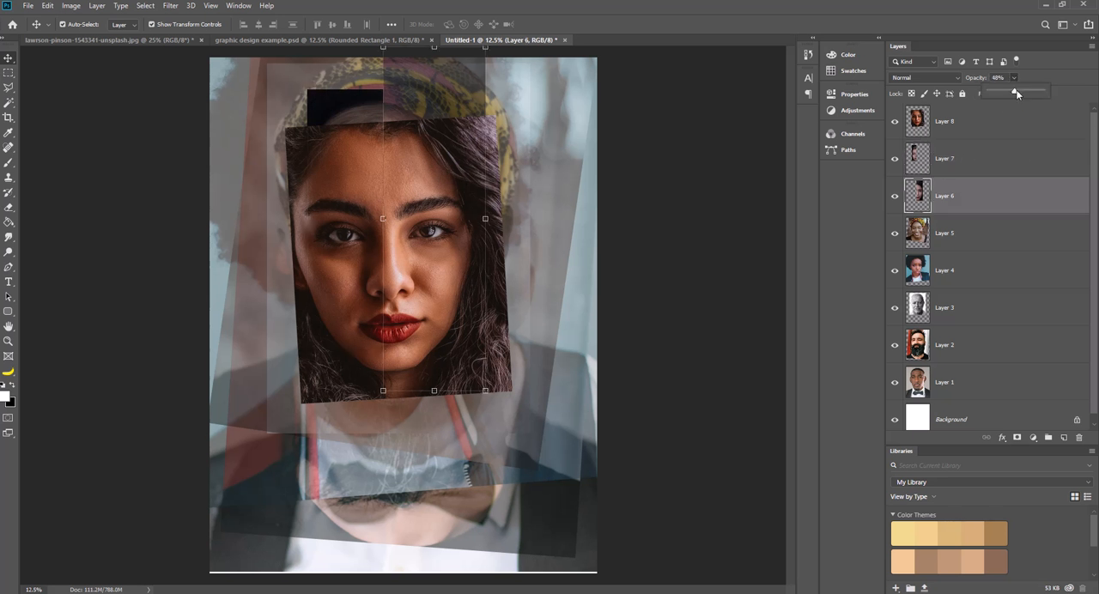
{"action": "left_click_drag", "start_coordinate": [1016, 93], "coordinate": [1056, 92]}
Set the opacity of Layer 5, Layer 4, Layer 3 and Layer 2 to 100%.
{"action": "left_click", "coordinate": [974, 225]}
{"action": "left_click", "coordinate": [974, 225]}
{"action": "left_click", "coordinate": [1015, 78]}
{"action": "left_click_drag", "start_coordinate": [1016, 92], "coordinate": [1061, 92]}
{"action": "left_click", "coordinate": [970, 274]}
{"action": "left_click", "coordinate": [970, 274]}
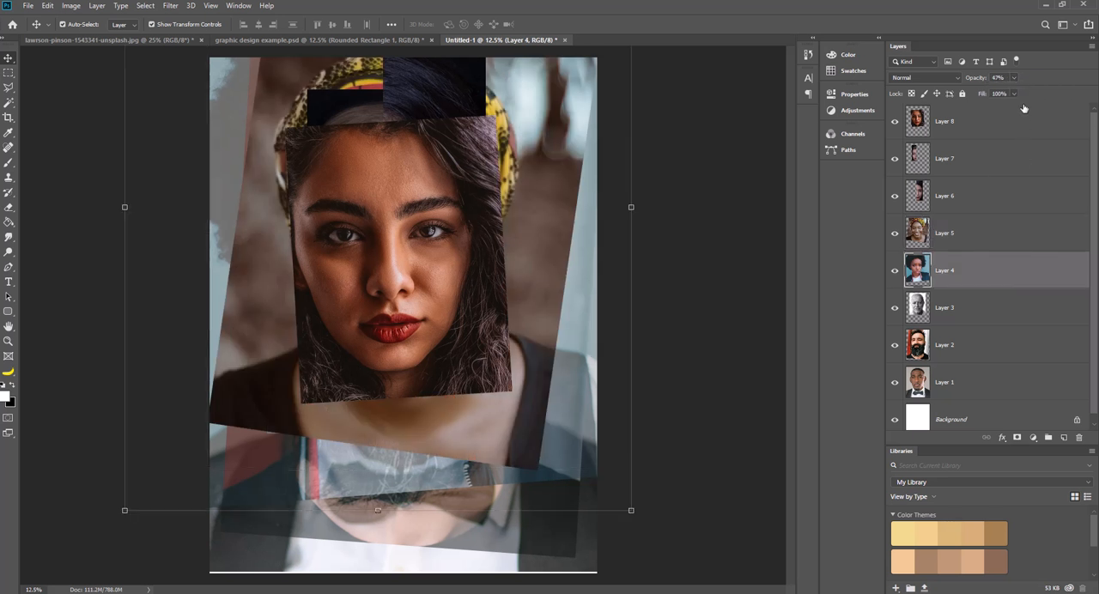
{"action": "left_click", "coordinate": [976, 297]}
{"action": "left_click", "coordinate": [976, 301]}
{"action": "left_click", "coordinate": [1014, 78]}
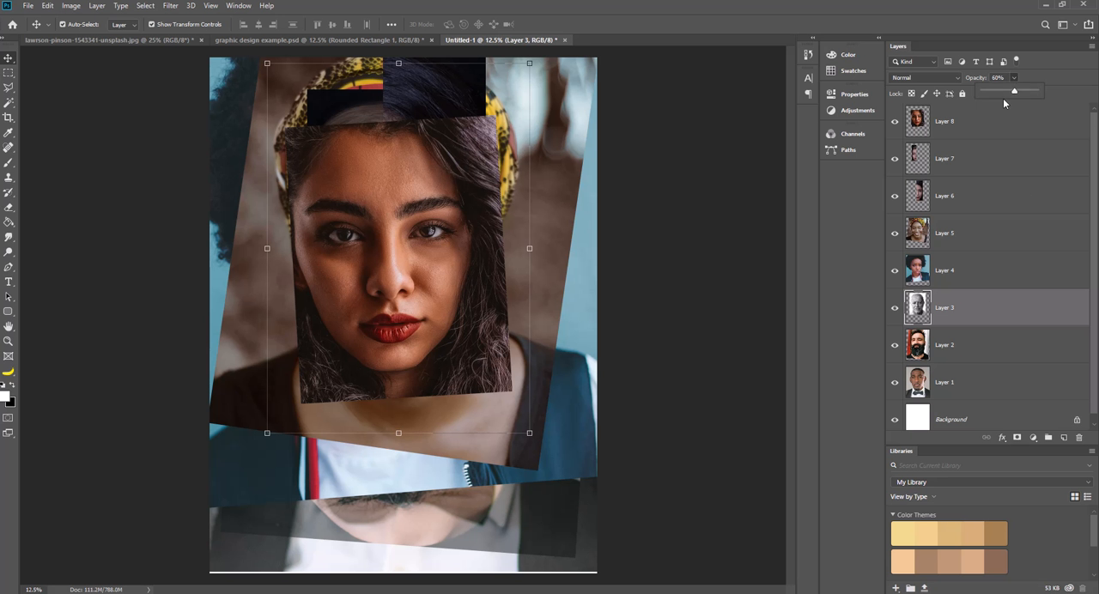
{"action": "left_click", "coordinate": [972, 341]}
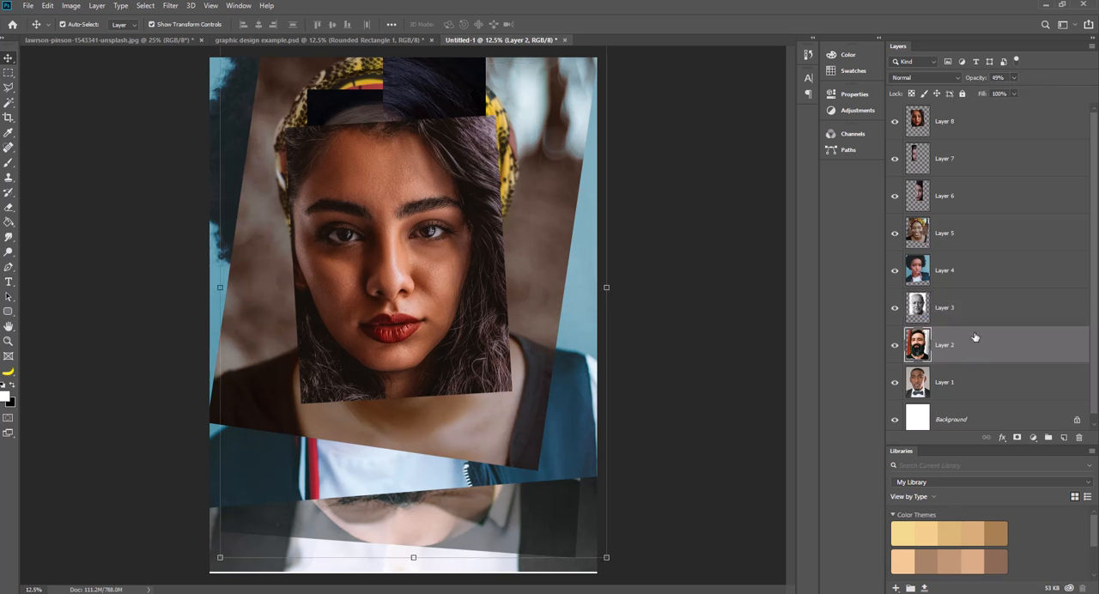
{"action": "left_click", "coordinate": [1015, 78]}
{"action": "left_click_drag", "start_coordinate": [1011, 90], "coordinate": [1042, 90]}
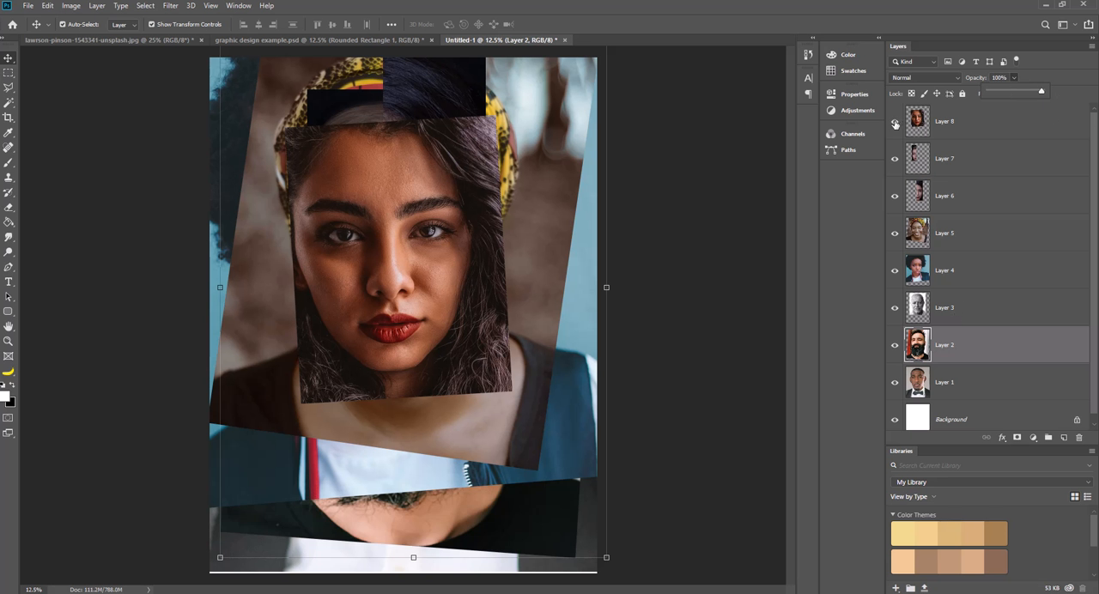
Hide Layer 8, Layer 7, Layer 6, Layer 5, Layer 4, Layer 3 and Layer 2 so only the bow-tie portrait shows.
{"action": "left_click", "coordinate": [896, 125]}
{"action": "left_click", "coordinate": [894, 123]}
{"action": "left_click", "coordinate": [895, 124]}
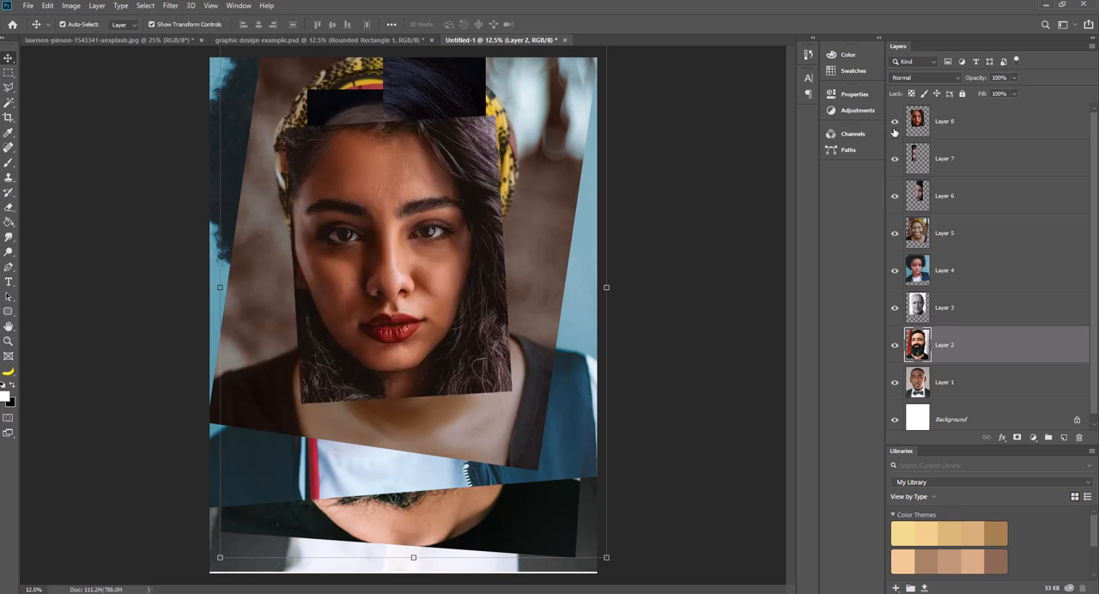
{"action": "left_click", "coordinate": [894, 124]}
{"action": "left_click", "coordinate": [895, 159]}
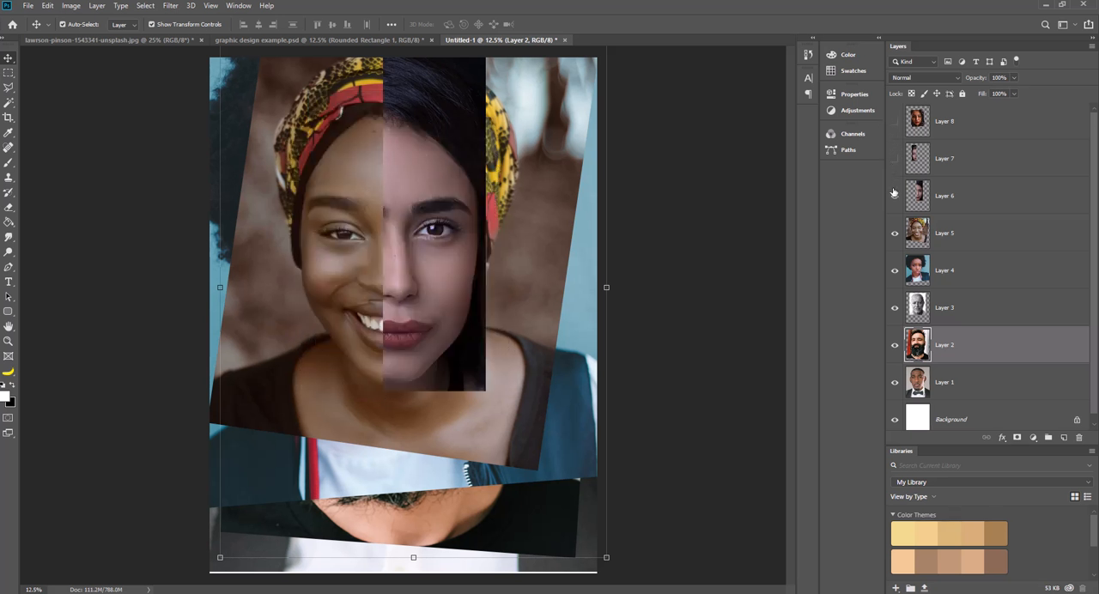
{"action": "left_click", "coordinate": [895, 197]}
{"action": "left_click", "coordinate": [895, 233]}
{"action": "left_click", "coordinate": [894, 270]}
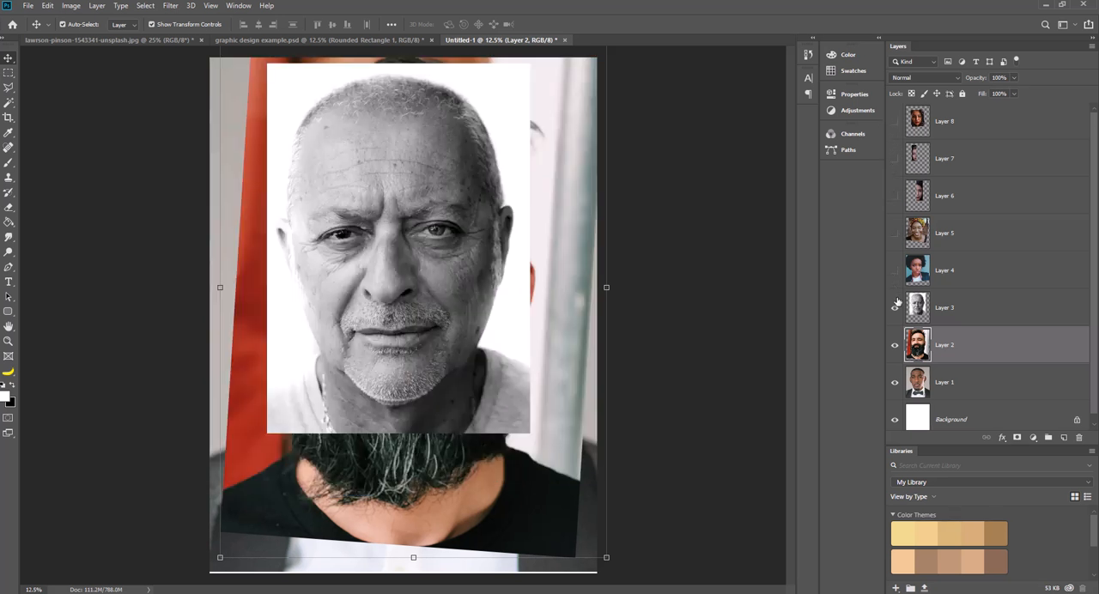
{"action": "left_click", "coordinate": [894, 308]}
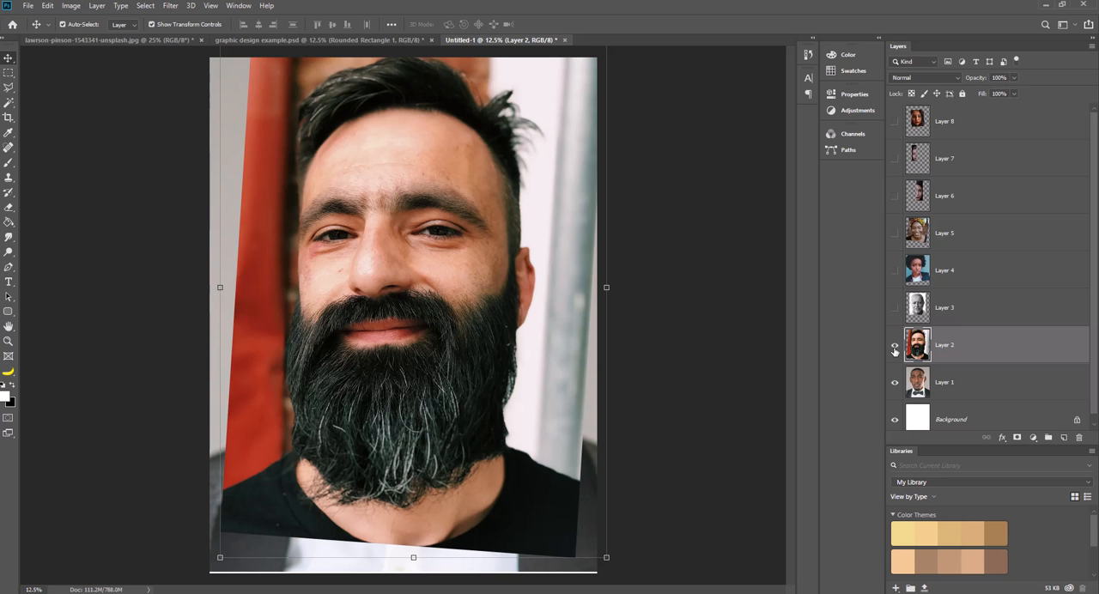
{"action": "left_click", "coordinate": [895, 345]}
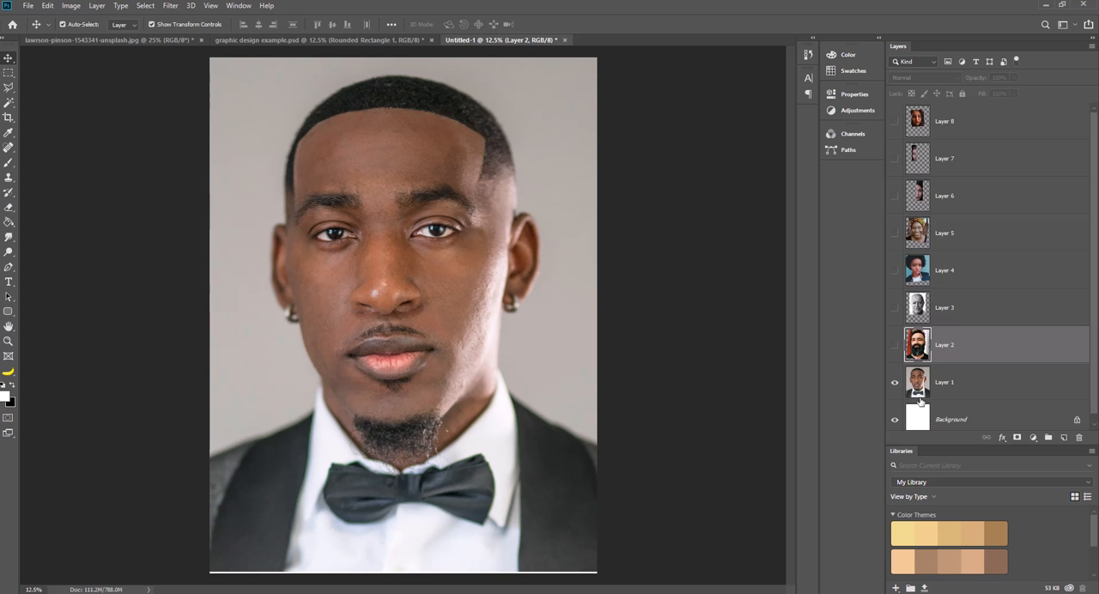
Show Layer 2 and mask the bearded portrait to a tall, narrow strip over the ear on the right side of the face.
{"action": "left_click", "coordinate": [895, 345]}
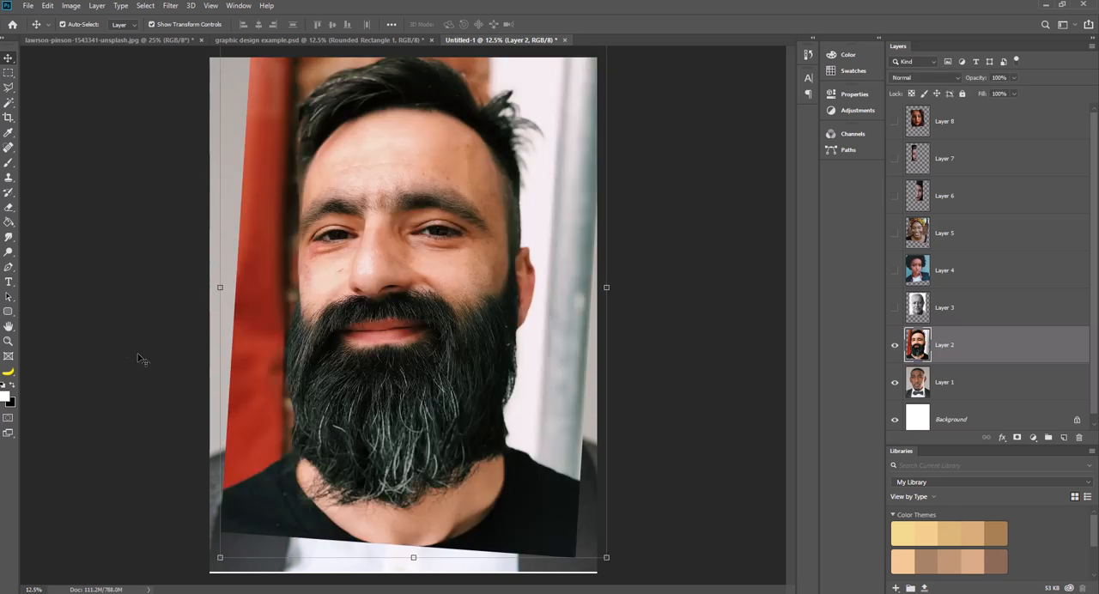
{"action": "left_click", "coordinate": [10, 74]}
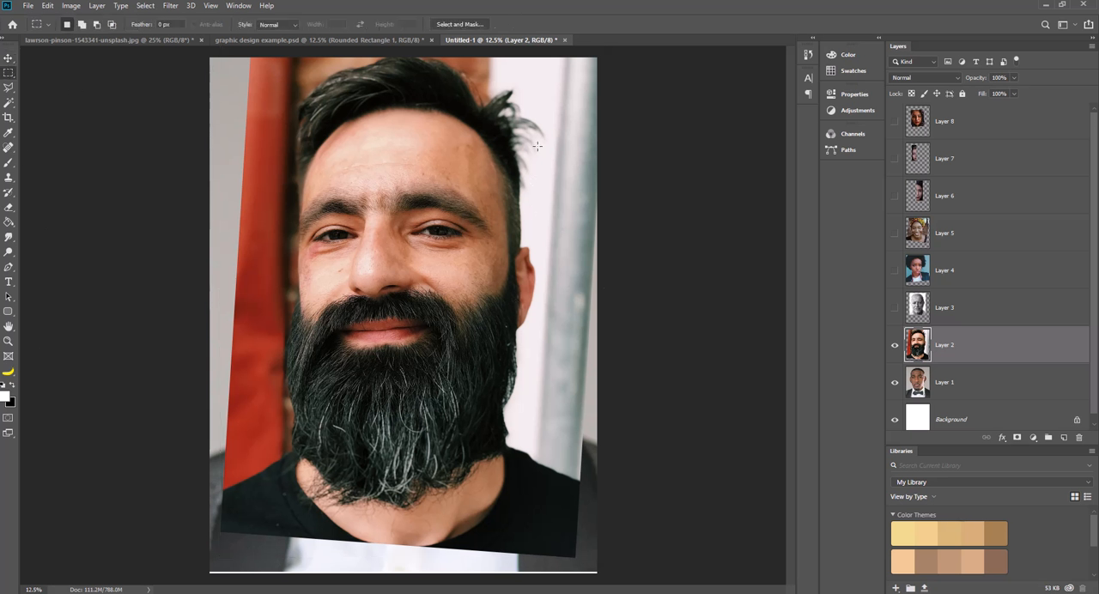
{"action": "left_click_drag", "start_coordinate": [536, 93], "coordinate": [496, 544]}
{"action": "left_click", "coordinate": [1016, 438]}
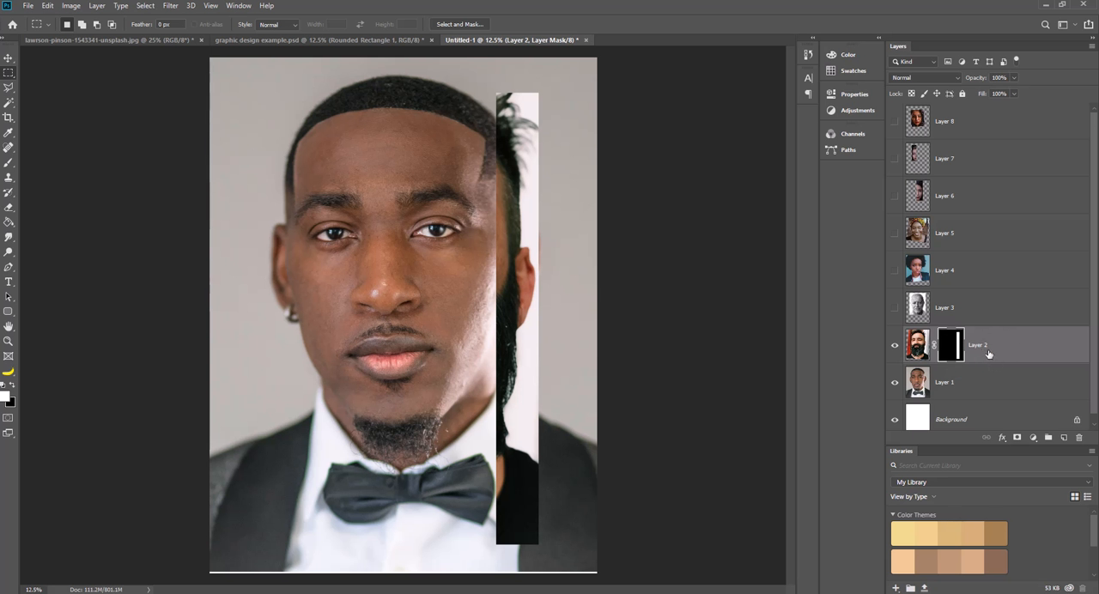
Show Layer 3, place it directly below Layer 2, and mask it to a vertical strip adjoining the left side of Layer 2's strip.
{"action": "left_click", "coordinate": [894, 308]}
{"action": "left_click", "coordinate": [961, 309]}
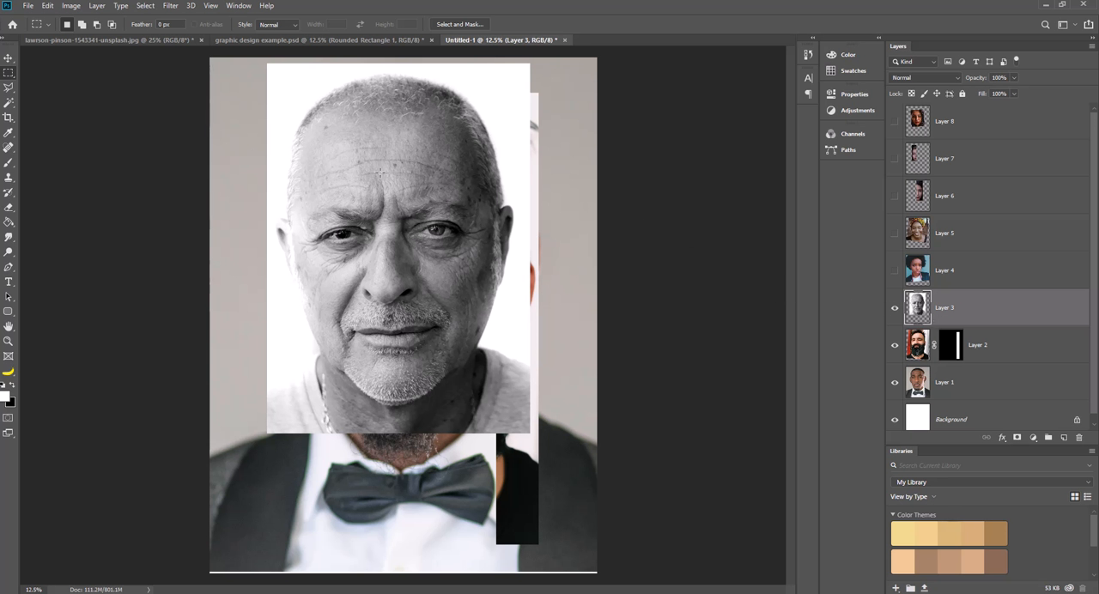
{"action": "left_click_drag", "start_coordinate": [959, 308], "coordinate": [959, 364]}
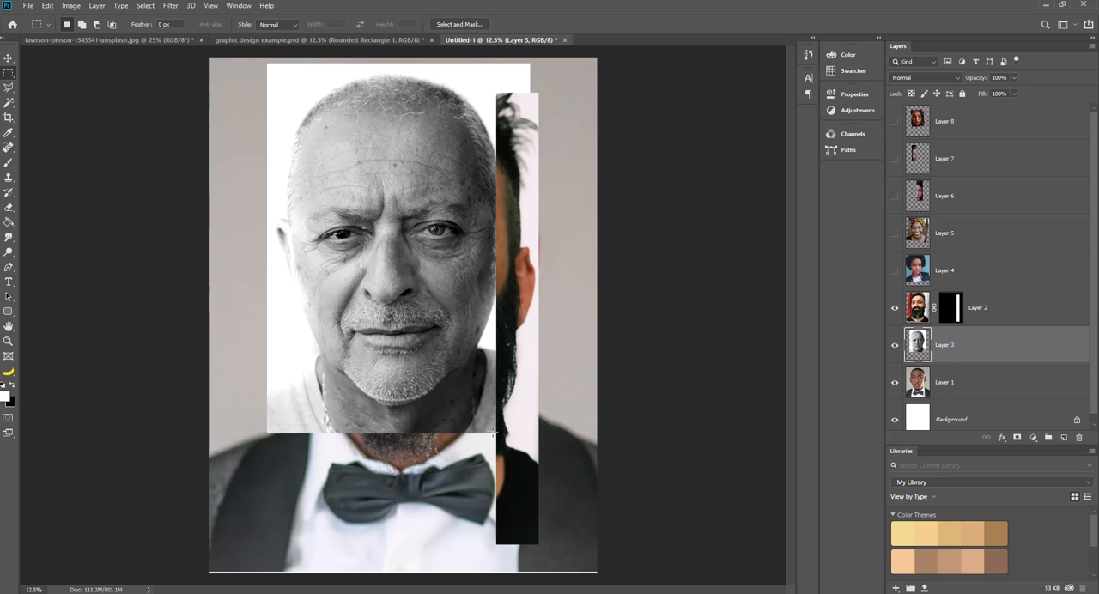
{"action": "left_click_drag", "start_coordinate": [496, 432], "coordinate": [444, 62]}
{"action": "left_click_drag", "start_coordinate": [445, 67], "coordinate": [496, 434]}
{"action": "left_click", "coordinate": [1018, 438]}
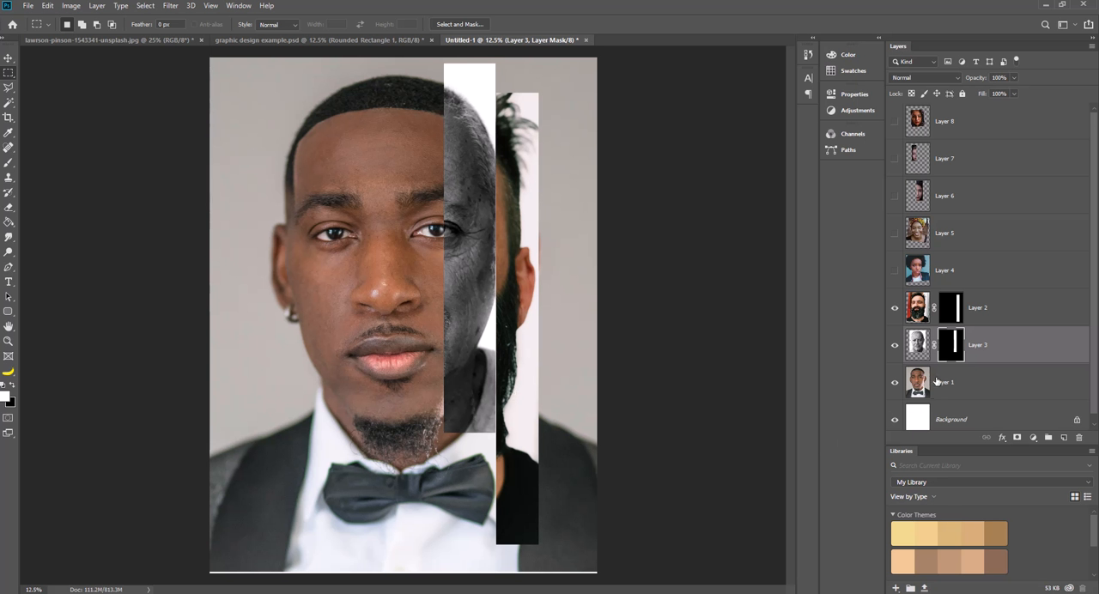
Show Layer 6, place it directly below Layer 3, and mask it to a narrow strip adjoining the left side of Layer 3's strip.
{"action": "left_click", "coordinate": [896, 197]}
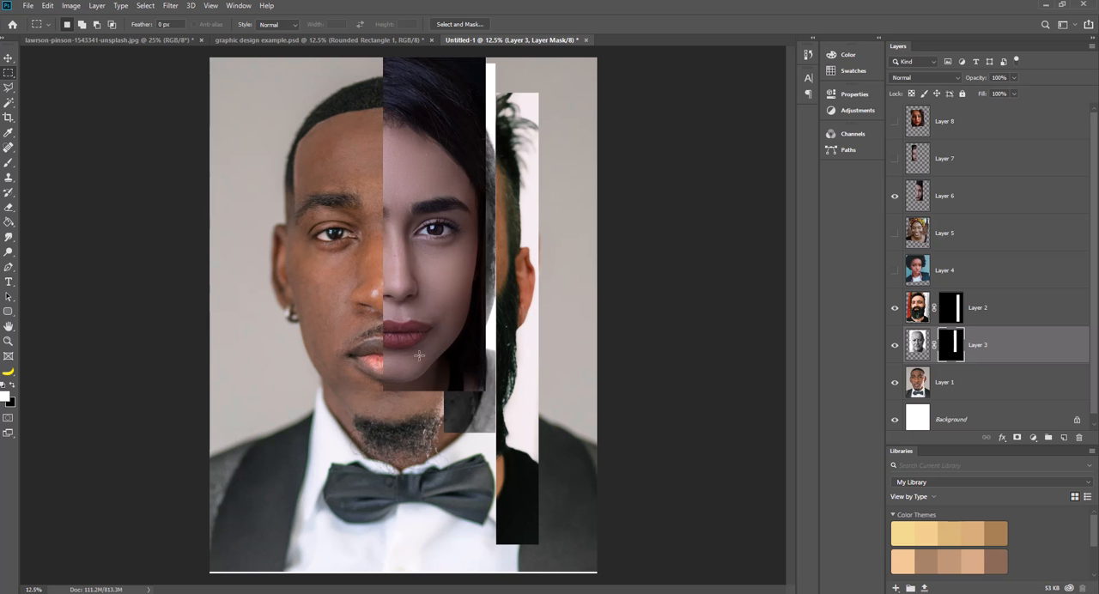
{"action": "left_click_drag", "start_coordinate": [965, 197], "coordinate": [960, 368]}
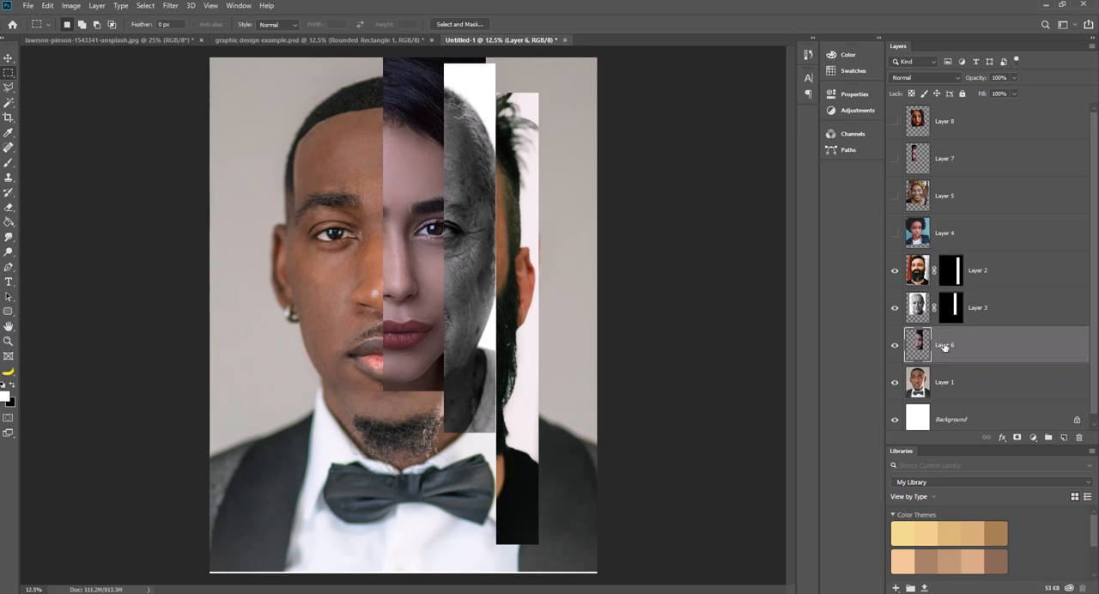
{"action": "left_click_drag", "start_coordinate": [440, 60], "coordinate": [415, 391]}
{"action": "left_click_drag", "start_coordinate": [427, 204], "coordinate": [428, 202]}
{"action": "left_click", "coordinate": [1017, 439]}
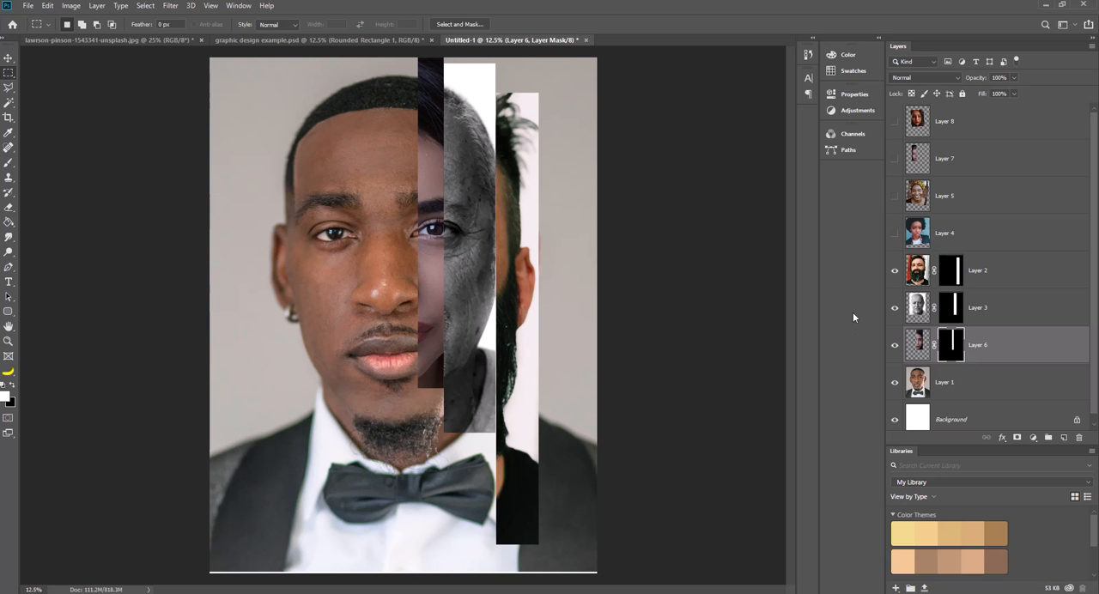
Show Layer 4, place it directly below Layer 6, and mask it to a wide strip from the poster's left edge to the outer eye.
{"action": "left_click", "coordinate": [895, 234]}
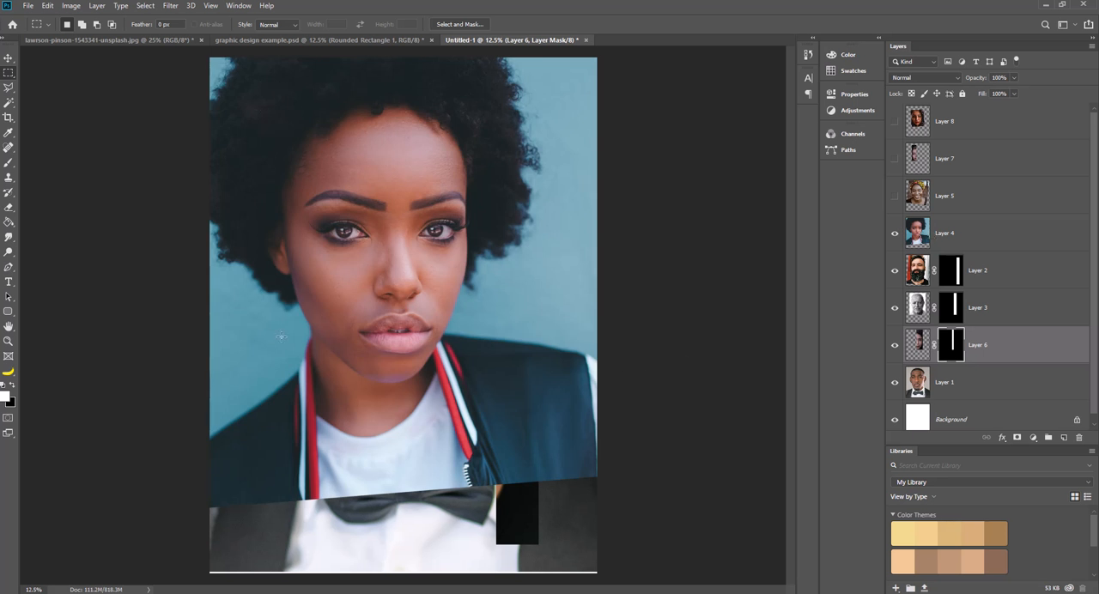
{"action": "left_click_drag", "start_coordinate": [955, 230], "coordinate": [960, 366]}
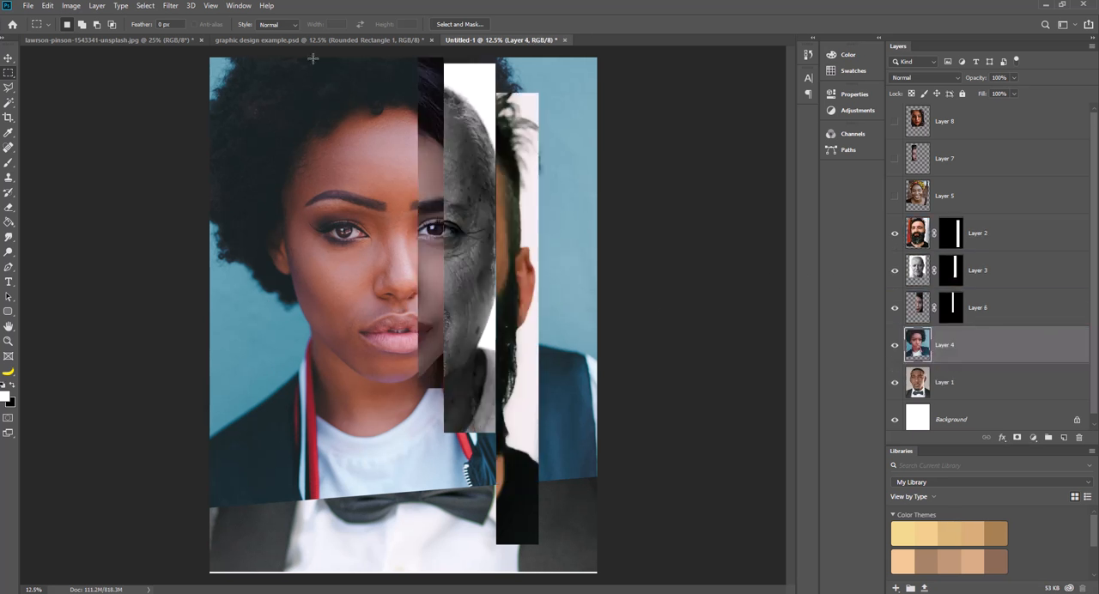
{"action": "left_click_drag", "start_coordinate": [308, 58], "coordinate": [237, 446]}
{"action": "key", "text": "ctrl+d"}
{"action": "left_click_drag", "start_coordinate": [313, 55], "coordinate": [187, 481]}
{"action": "left_click", "coordinate": [1017, 437]}
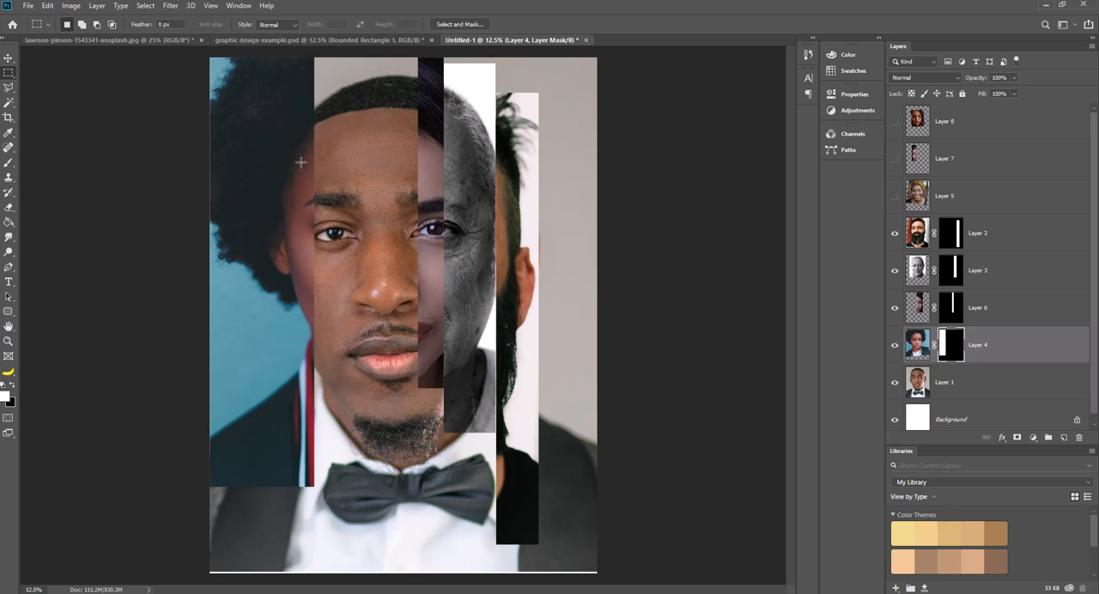
Shift Layer 4's strip slightly down and Layer 2's strip slightly up, nudging Layer 2 left against Layer 3's strip.
{"action": "left_click", "coordinate": [8, 58]}
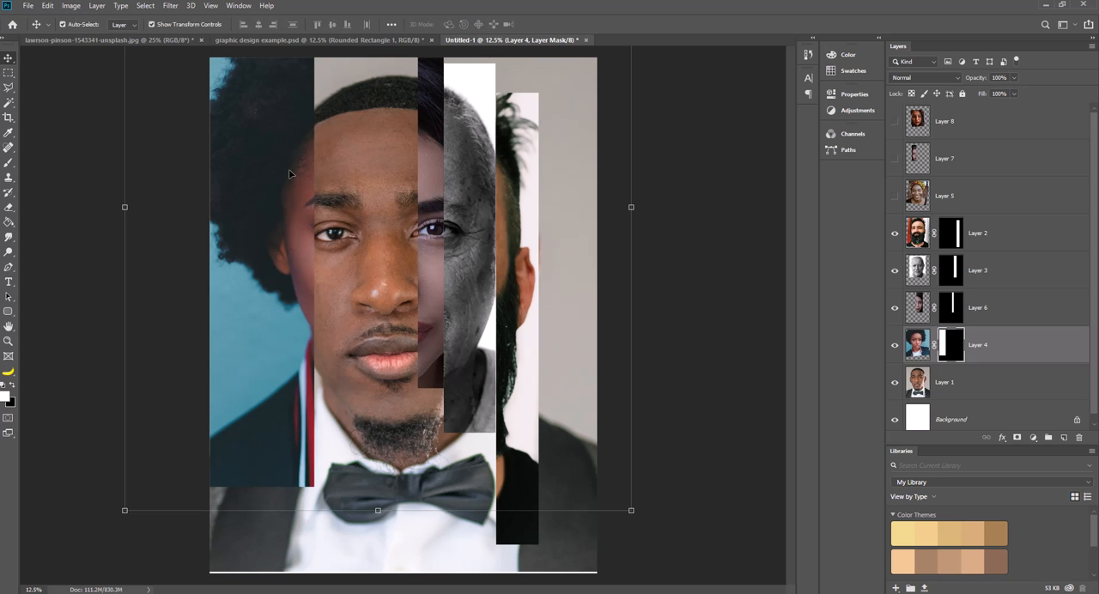
{"action": "left_click_drag", "start_coordinate": [290, 161], "coordinate": [290, 193]}
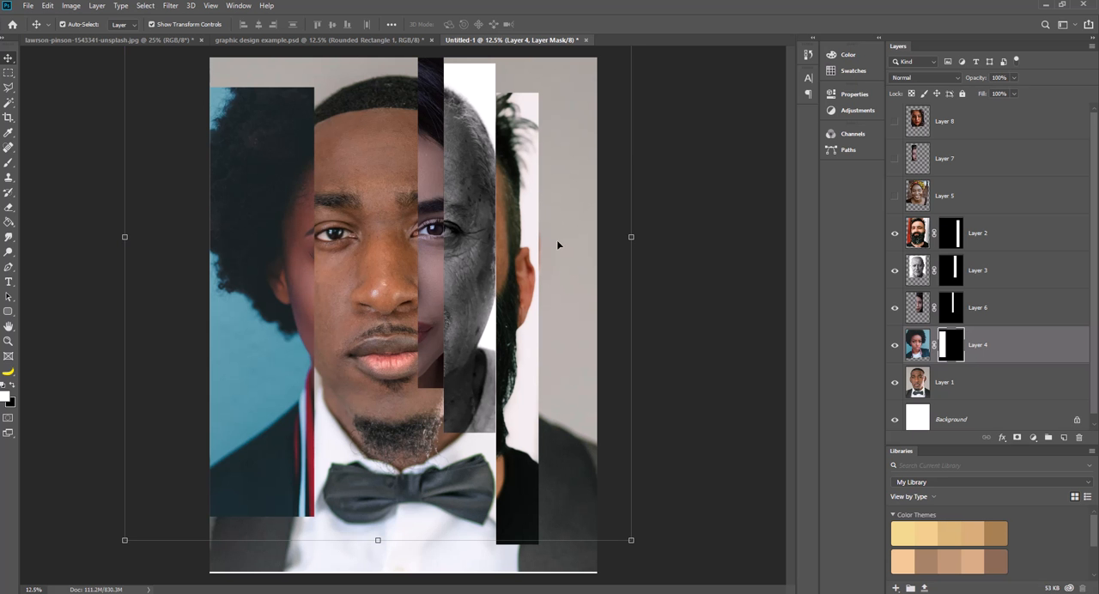
{"action": "left_click", "coordinate": [518, 238]}
{"action": "left_click_drag", "start_coordinate": [523, 225], "coordinate": [516, 208]}
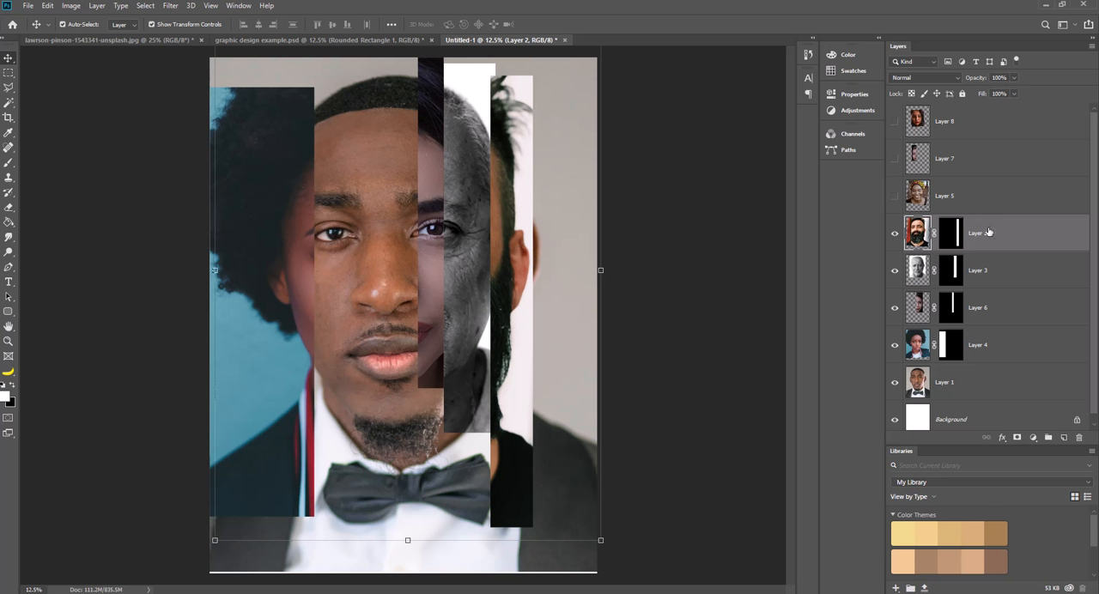
{"action": "mouse_move", "coordinate": [509, 282]}
{"action": "left_mouse_down"}
{"action": "mouse_move", "coordinate": [486, 280]}
{"action": "mouse_move", "coordinate": [516, 283]}
{"action": "left_mouse_up"}
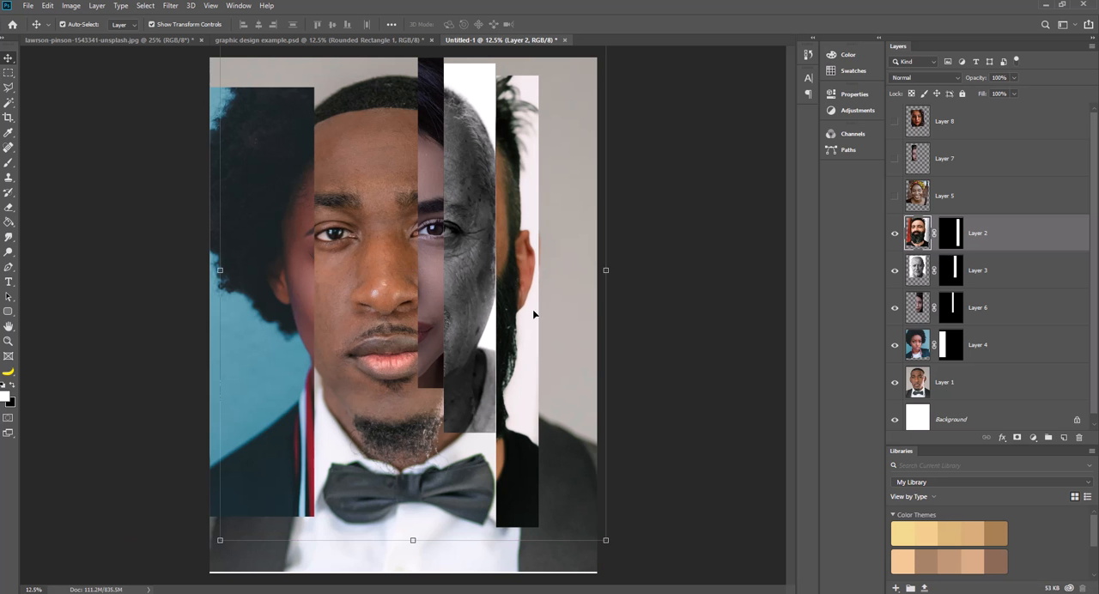
{"action": "key", "text": "Left"}
{"action": "key", "text": "Left"}
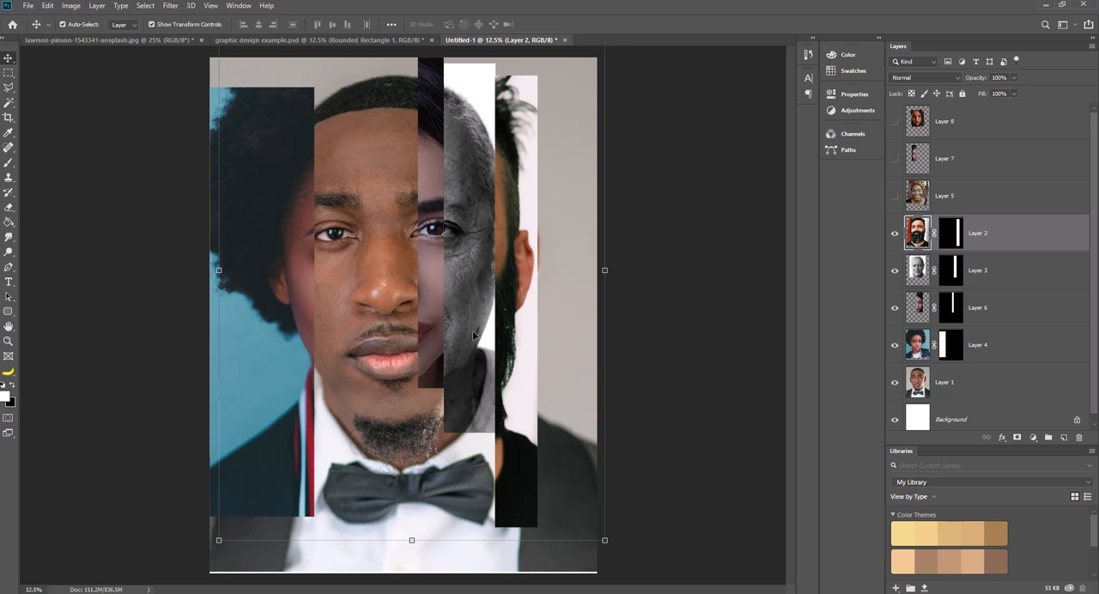
Show Layer 5 and place it directly below Layer 4, ready for a rectangular selection.
{"action": "left_click", "coordinate": [953, 198]}
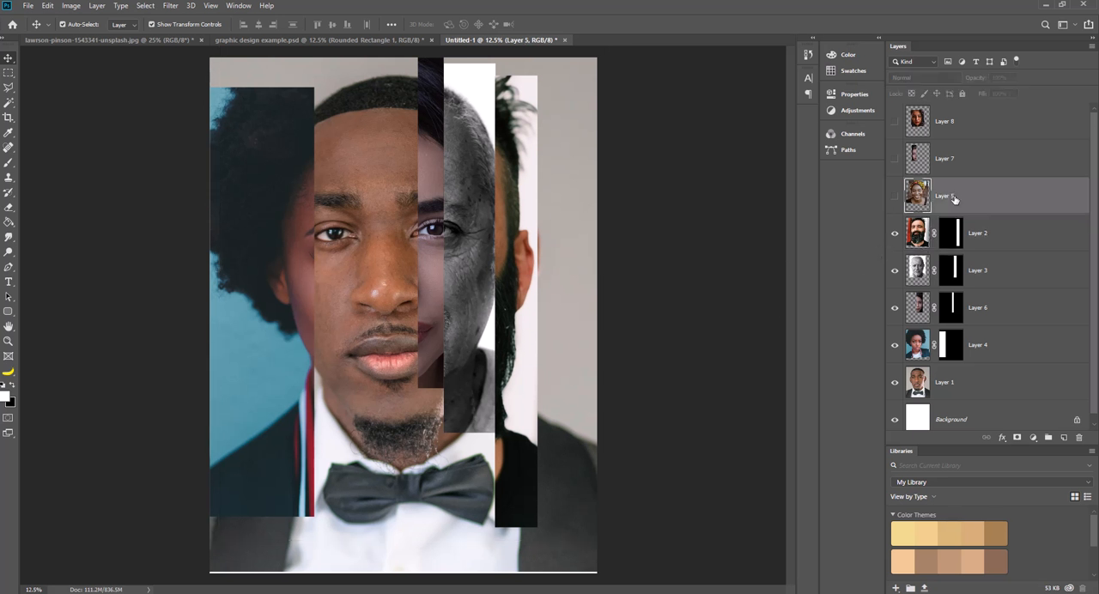
{"action": "left_click", "coordinate": [895, 196]}
{"action": "left_click_drag", "start_coordinate": [955, 196], "coordinate": [971, 360]}
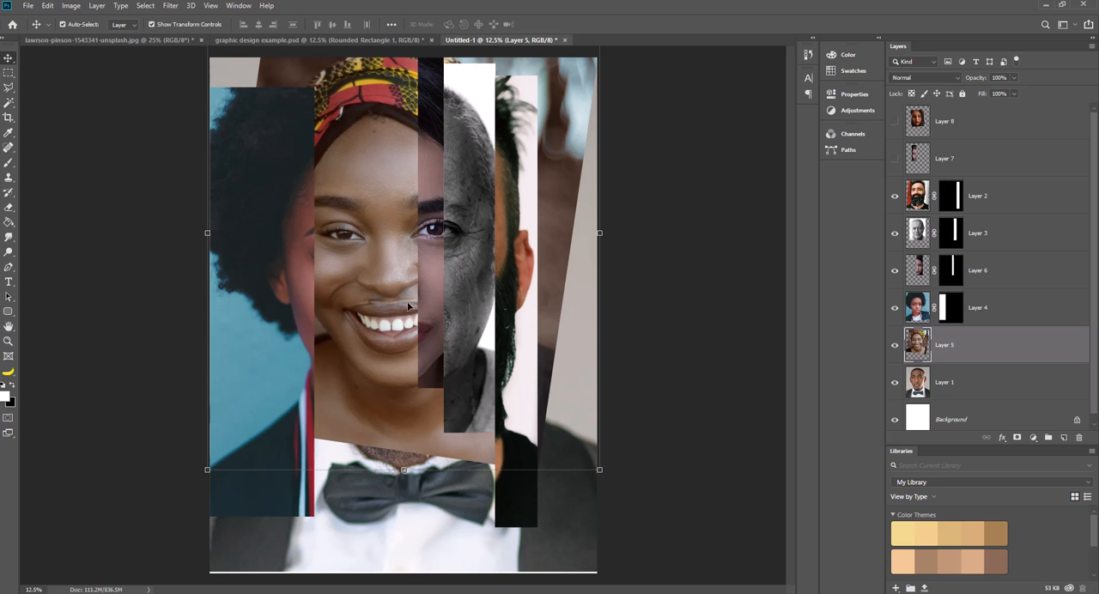
{"action": "left_click", "coordinate": [9, 73]}
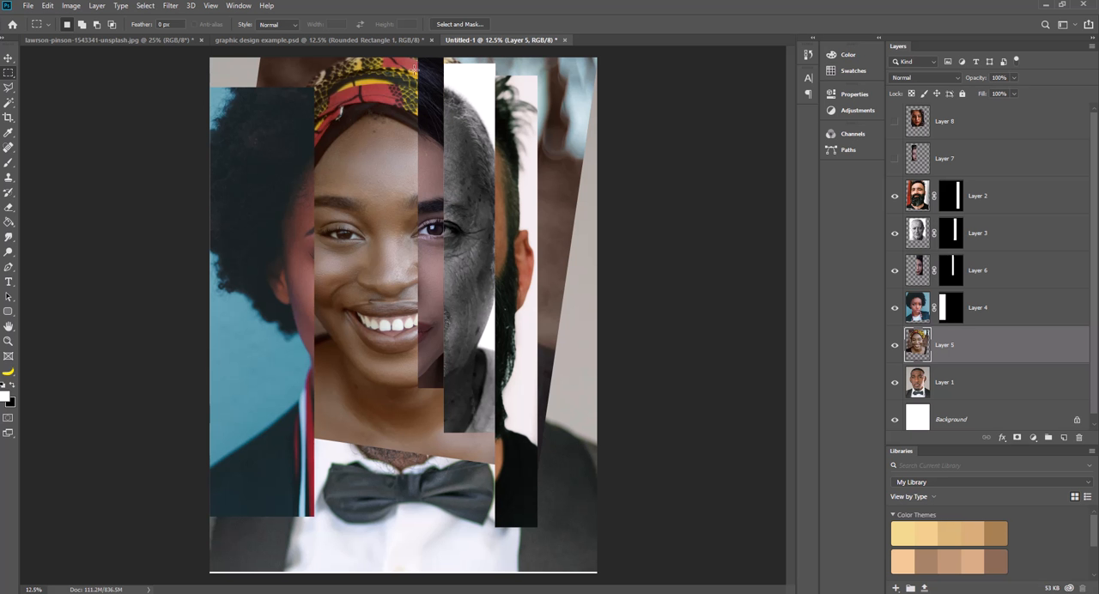
Try masking Layer 5 to a narrow strip adjoining the left side of Layer 6's strip, and undo the mask.
{"action": "left_click_drag", "start_coordinate": [417, 61], "coordinate": [392, 443]}
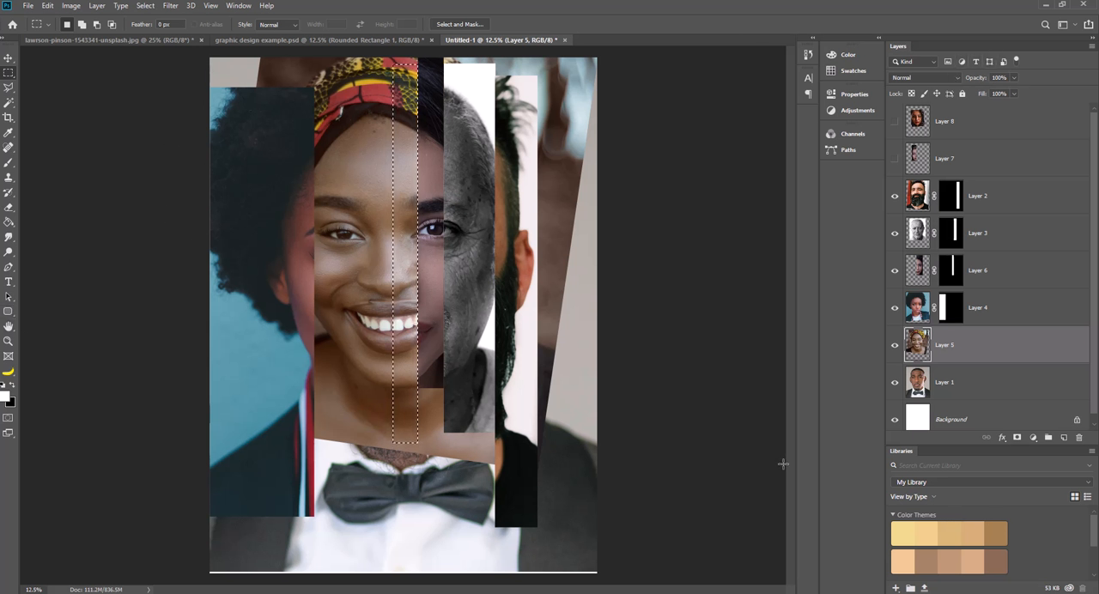
{"action": "left_click", "coordinate": [1016, 438]}
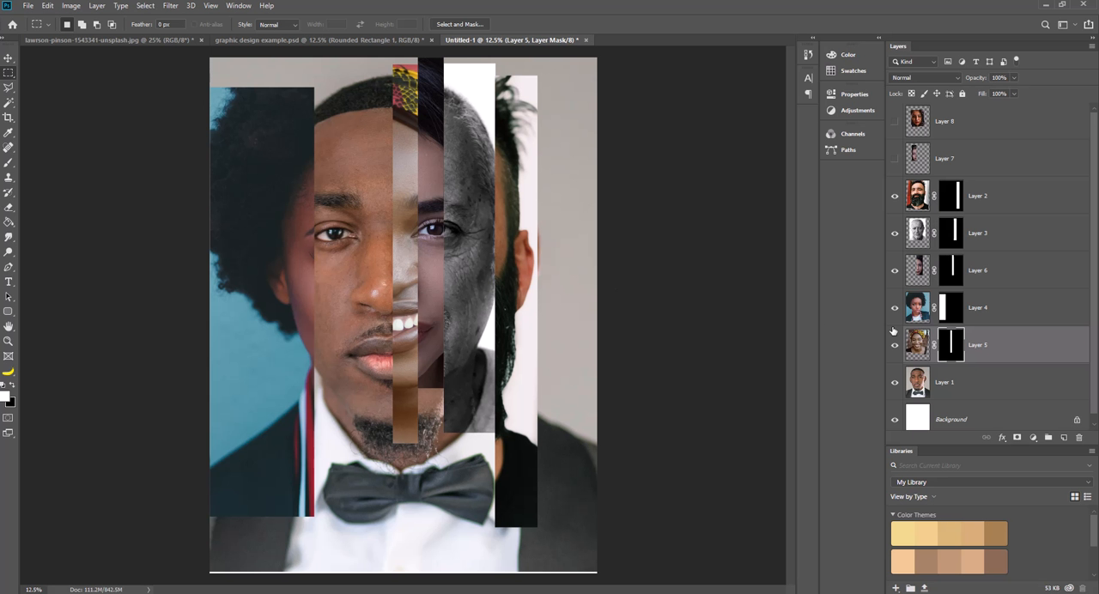
{"action": "key", "text": "ctrl+z"}
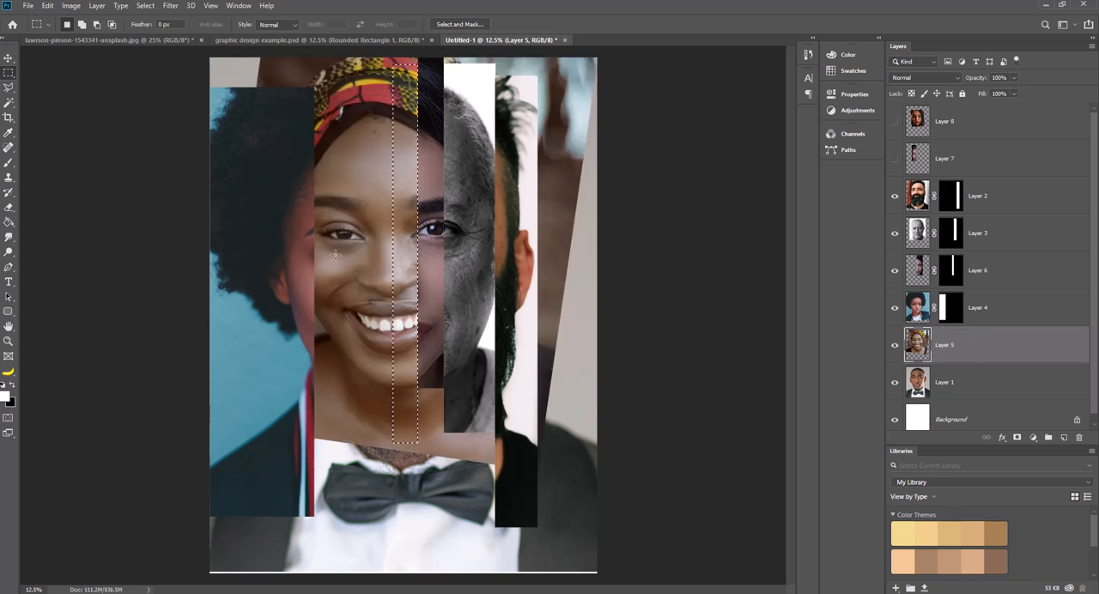
Mask Layer 5 to a narrow strip over the left eye and shift it slightly left to close the gap with Layer 4's strip.
{"action": "left_click_drag", "start_coordinate": [347, 66], "coordinate": [315, 425]}
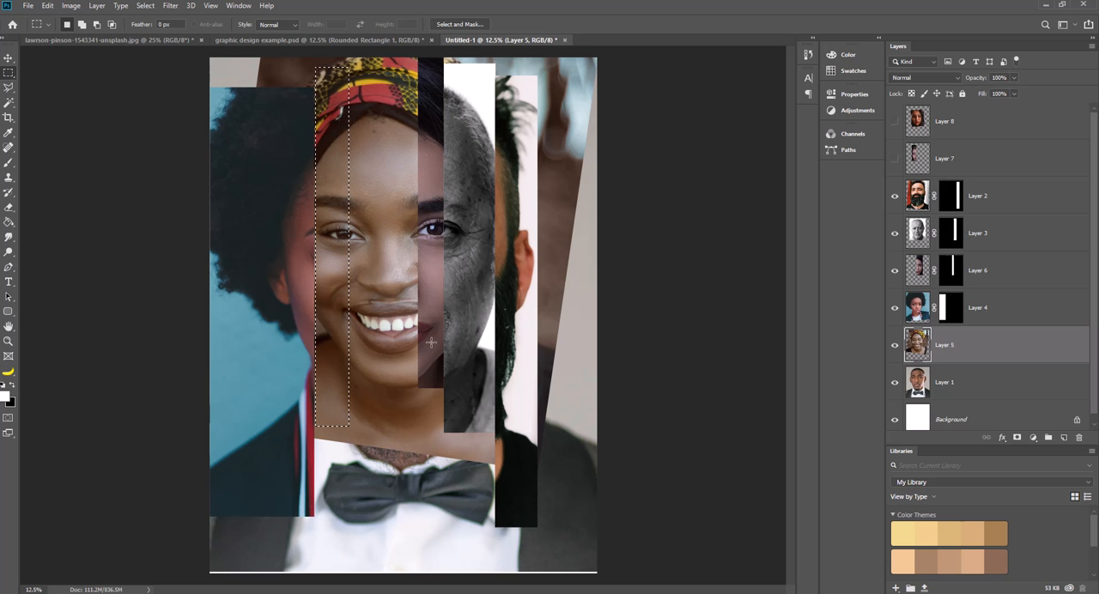
{"action": "left_click", "coordinate": [1017, 438]}
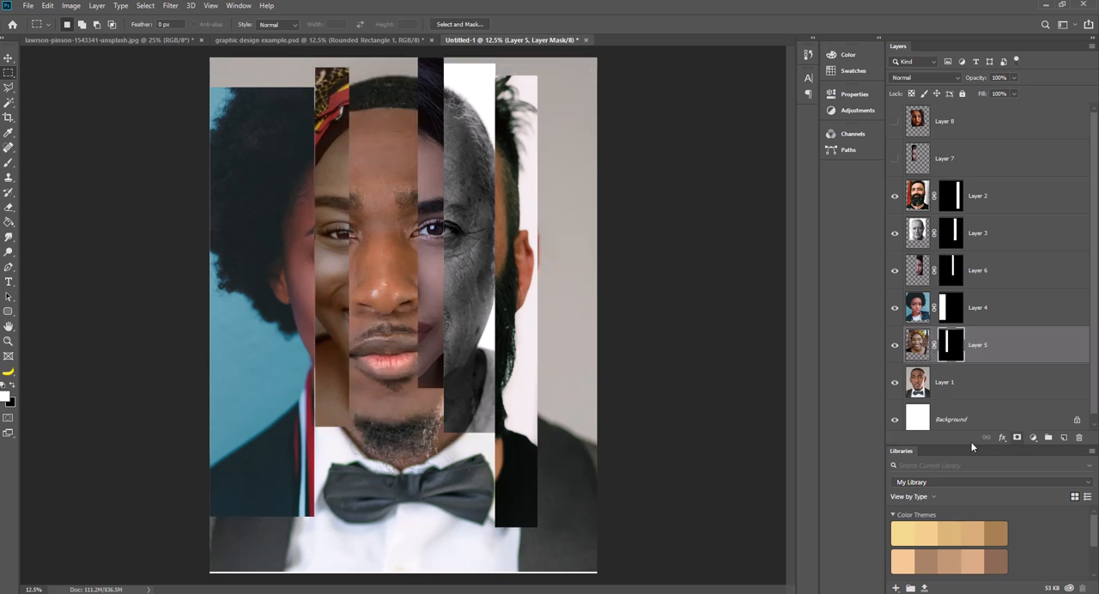
{"action": "left_click", "coordinate": [8, 57]}
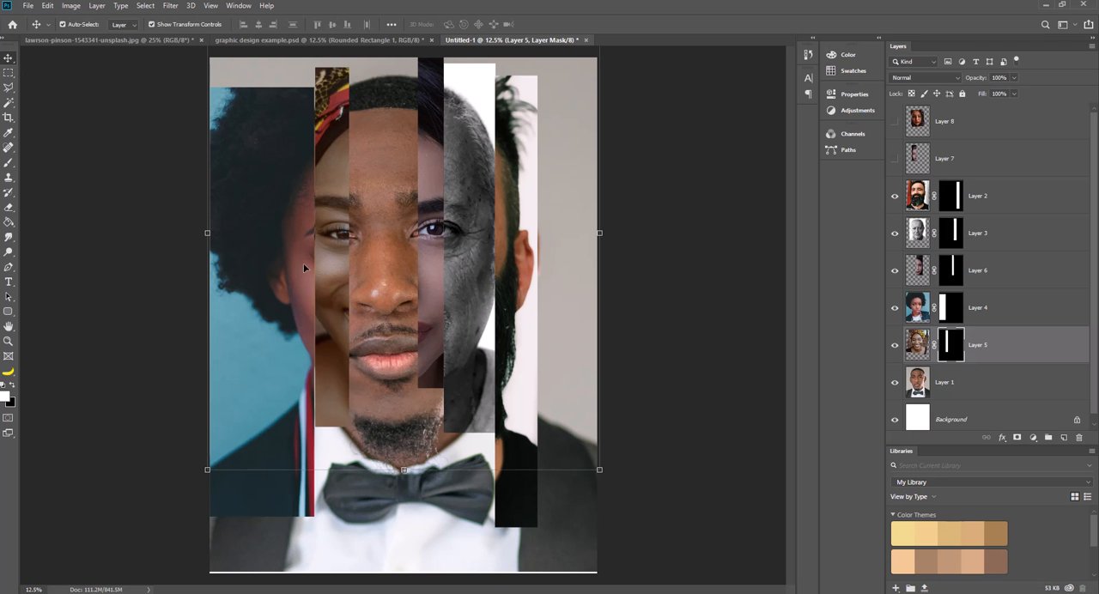
{"action": "left_click_drag", "start_coordinate": [331, 273], "coordinate": [328, 274]}
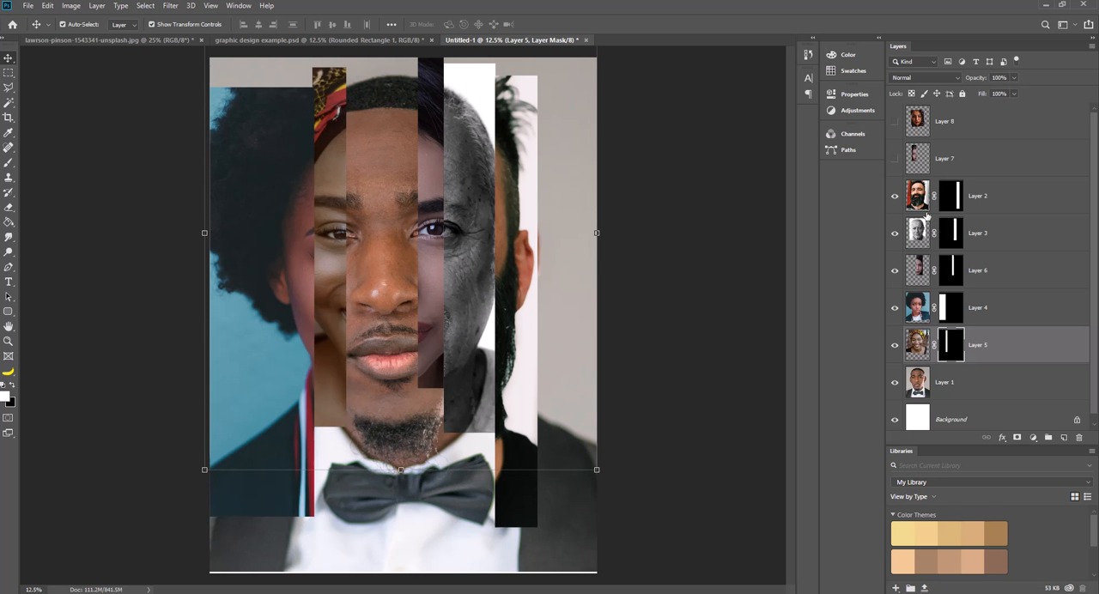
Show Layer 7, shift it slightly up over the left side of the face, and hide it again.
{"action": "left_click", "coordinate": [936, 158]}
{"action": "left_click", "coordinate": [895, 161]}
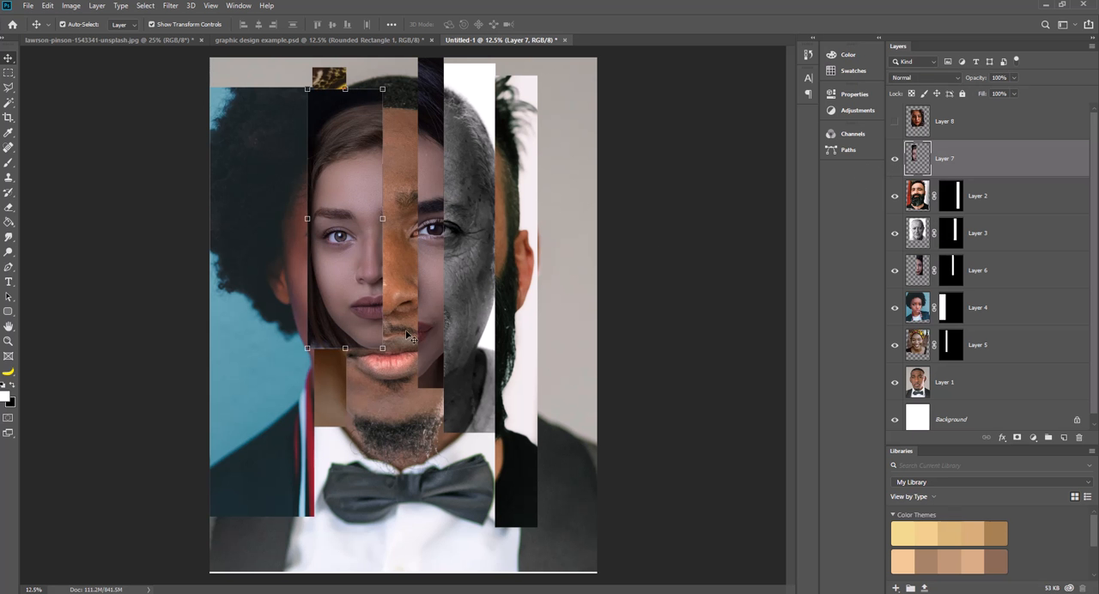
{"action": "mouse_move", "coordinate": [339, 285]}
{"action": "left_mouse_down"}
{"action": "mouse_move", "coordinate": [373, 267]}
{"action": "mouse_move", "coordinate": [494, 268]}
{"action": "mouse_move", "coordinate": [335, 266]}
{"action": "left_mouse_up"}
{"action": "left_click", "coordinate": [895, 158]}
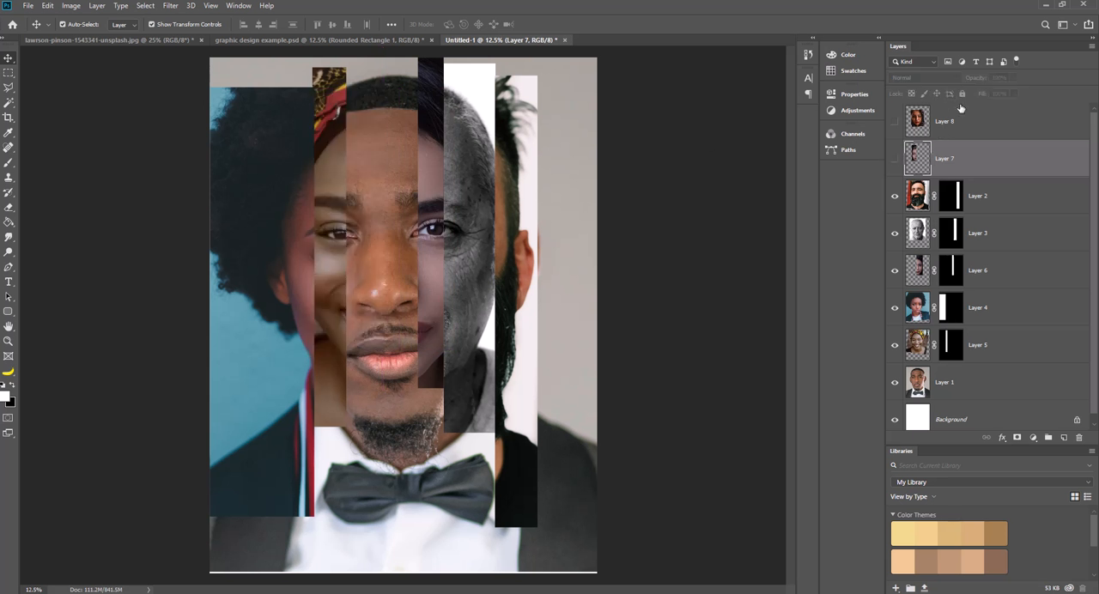
Place Layer 8 directly above Layer 1, show it, and scale it to about 110%, aligning its features with the surrounding face.
{"action": "left_click_drag", "start_coordinate": [955, 121], "coordinate": [953, 372]}
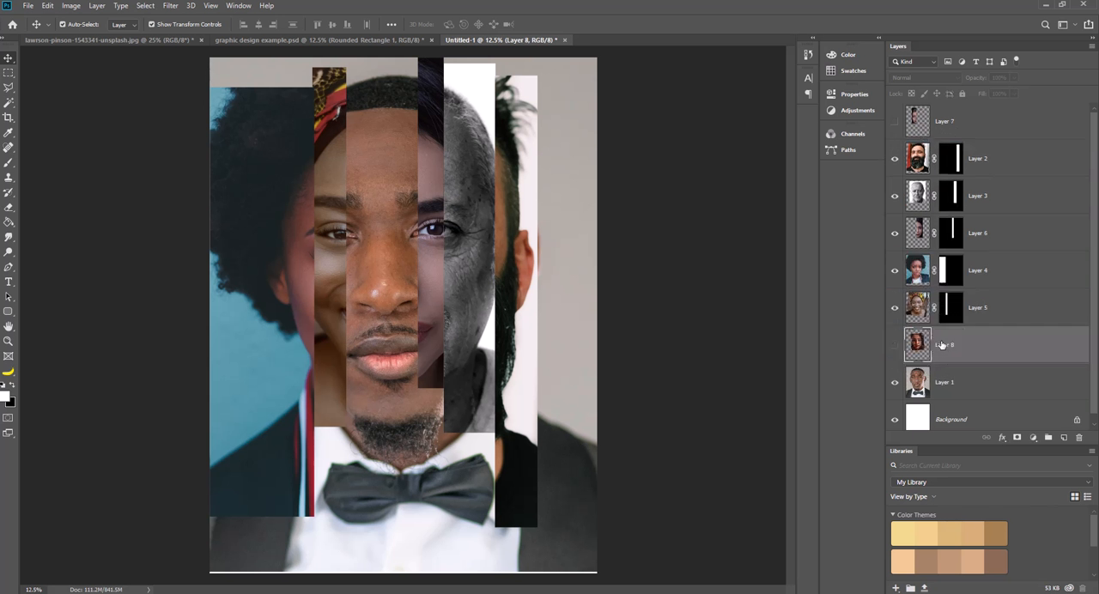
{"action": "left_click", "coordinate": [895, 344]}
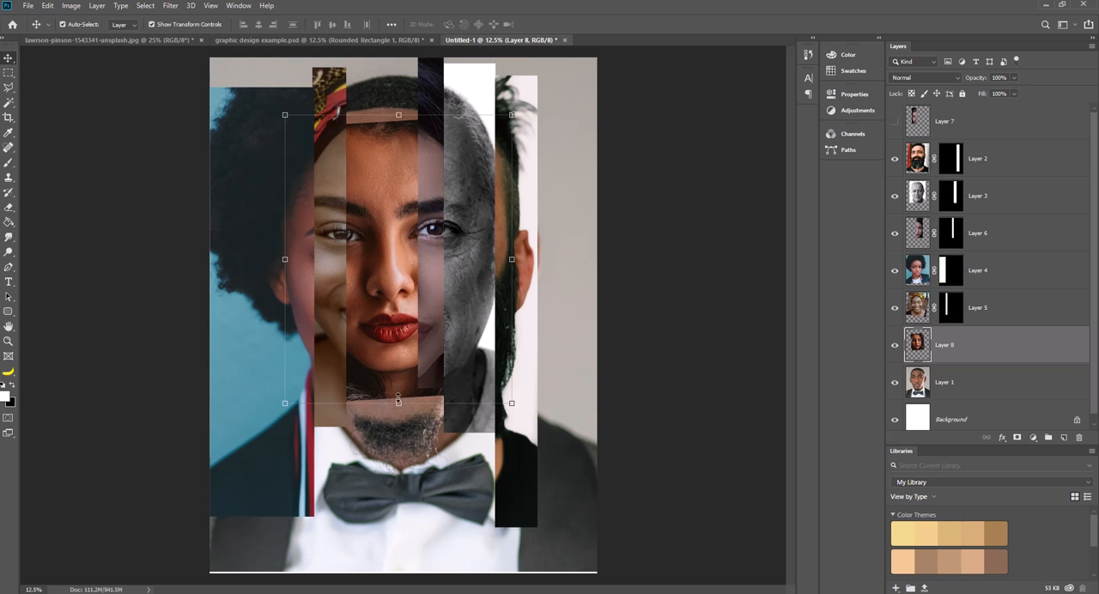
{"action": "left_click_drag", "start_coordinate": [512, 404], "coordinate": [538, 438]}
{"action": "left_click_drag", "start_coordinate": [388, 343], "coordinate": [377, 323]}
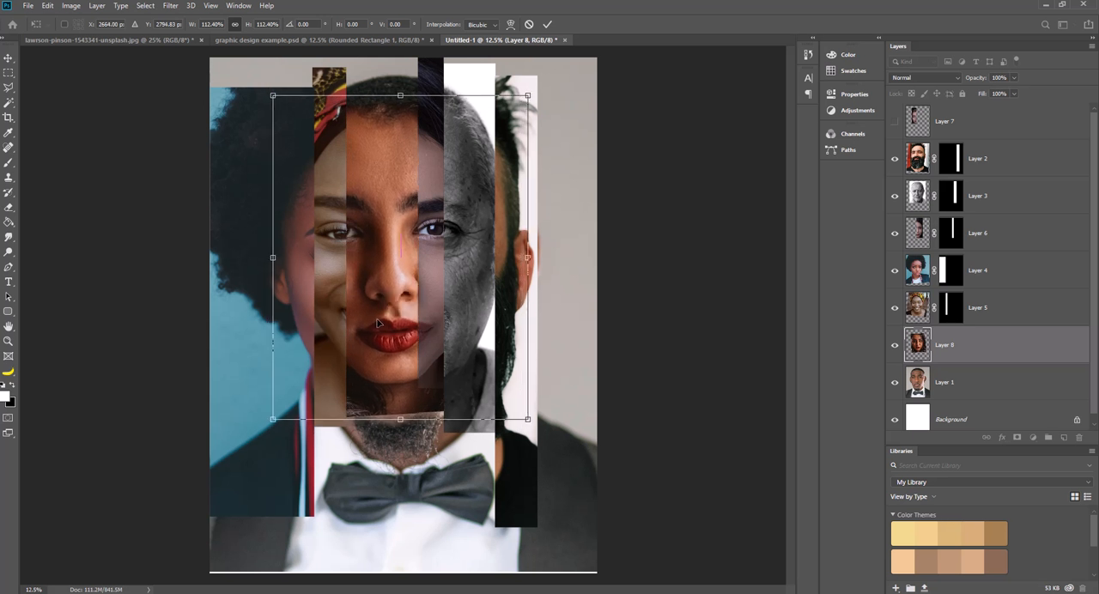
{"action": "left_click_drag", "start_coordinate": [530, 421], "coordinate": [528, 416]}
{"action": "left_click_drag", "start_coordinate": [385, 280], "coordinate": [391, 289]}
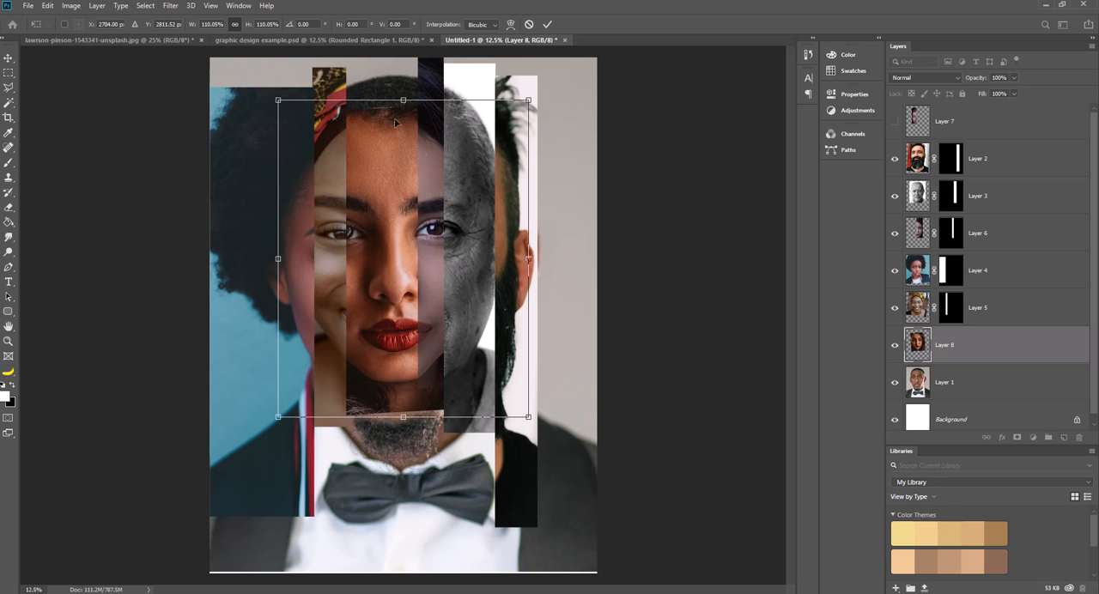
{"action": "left_click", "coordinate": [548, 25]}
Mask Layer 8 to a narrow strip beside Layer 6's strip and enlarge it to about 103%, extending it down and to the left.
{"action": "key", "text": "m"}
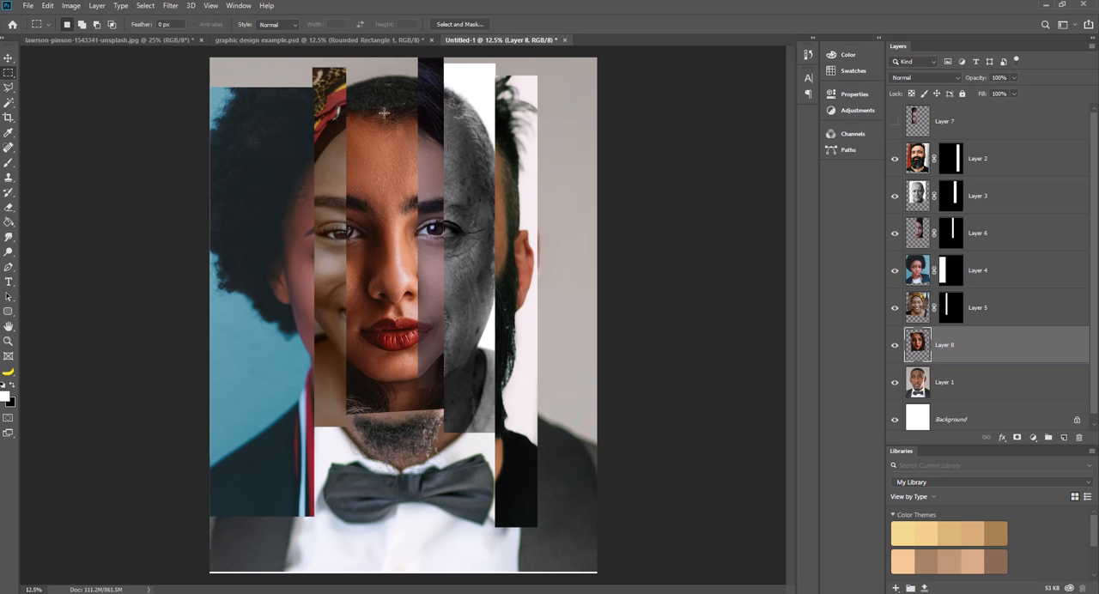
{"action": "left_click_drag", "start_coordinate": [387, 110], "coordinate": [421, 410]}
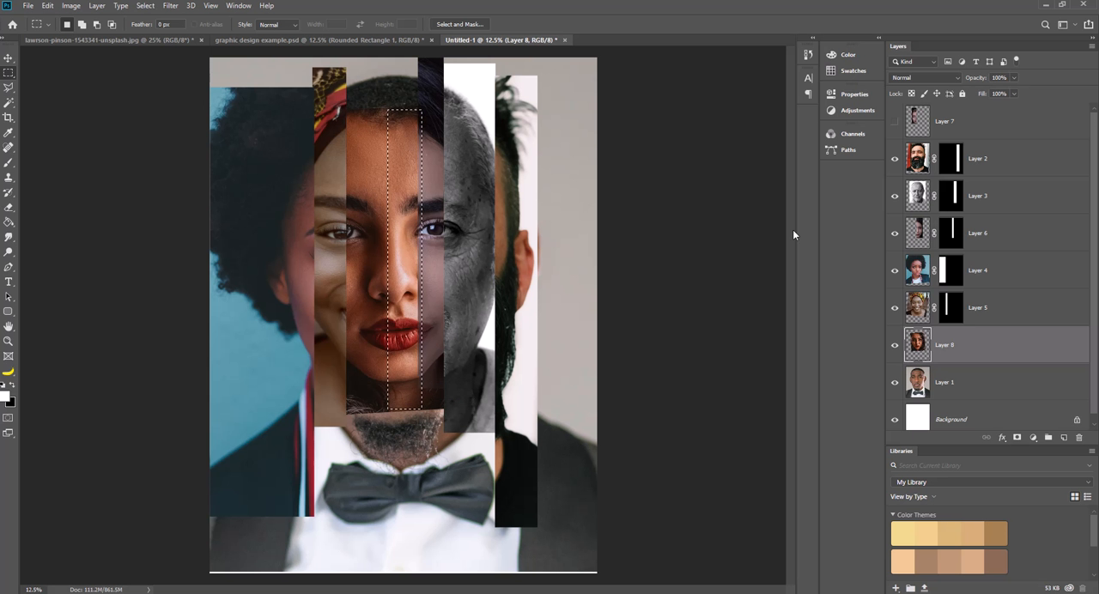
{"action": "left_click", "coordinate": [1016, 438]}
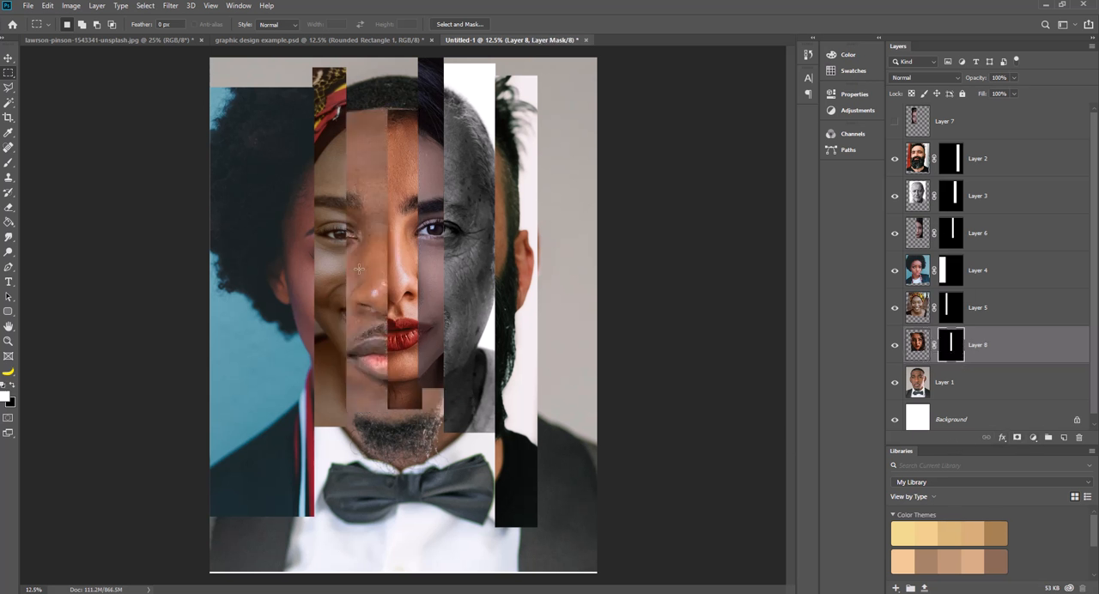
{"action": "left_click", "coordinate": [8, 58]}
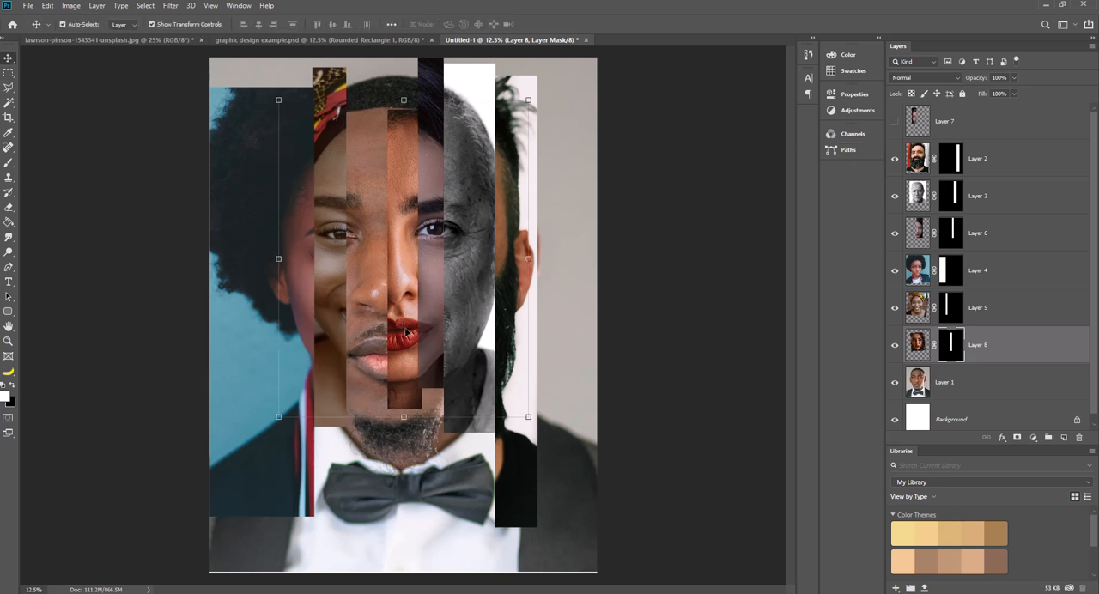
{"action": "left_click_drag", "start_coordinate": [279, 417], "coordinate": [269, 426]}
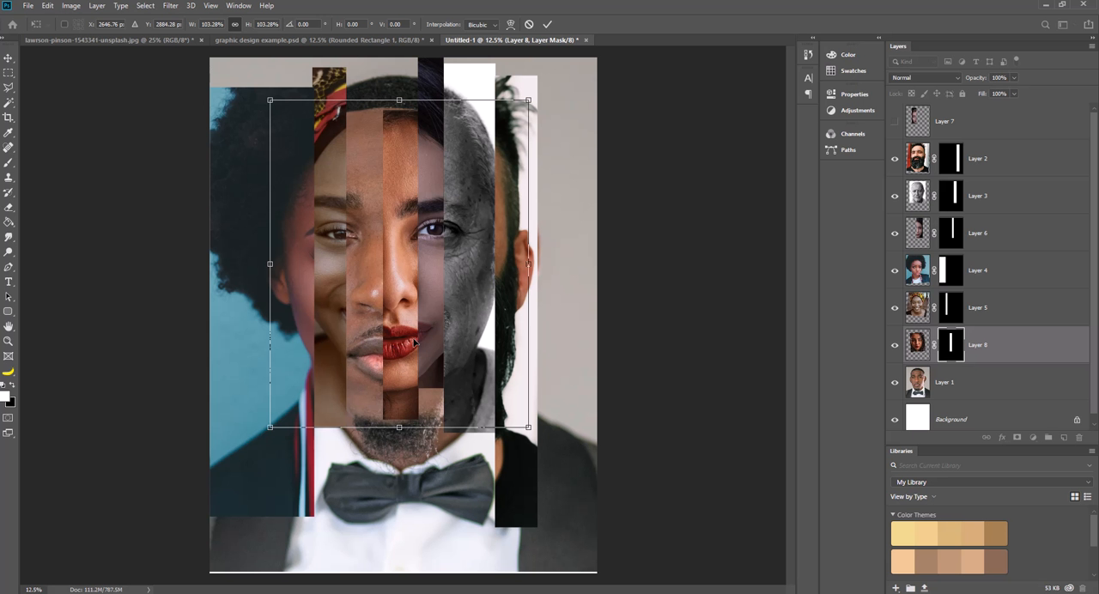
{"action": "key", "text": "Return"}
Scale Layer 1 down to about 93% and reposition it so its features line up with the strips.
{"action": "left_click", "coordinate": [969, 382]}
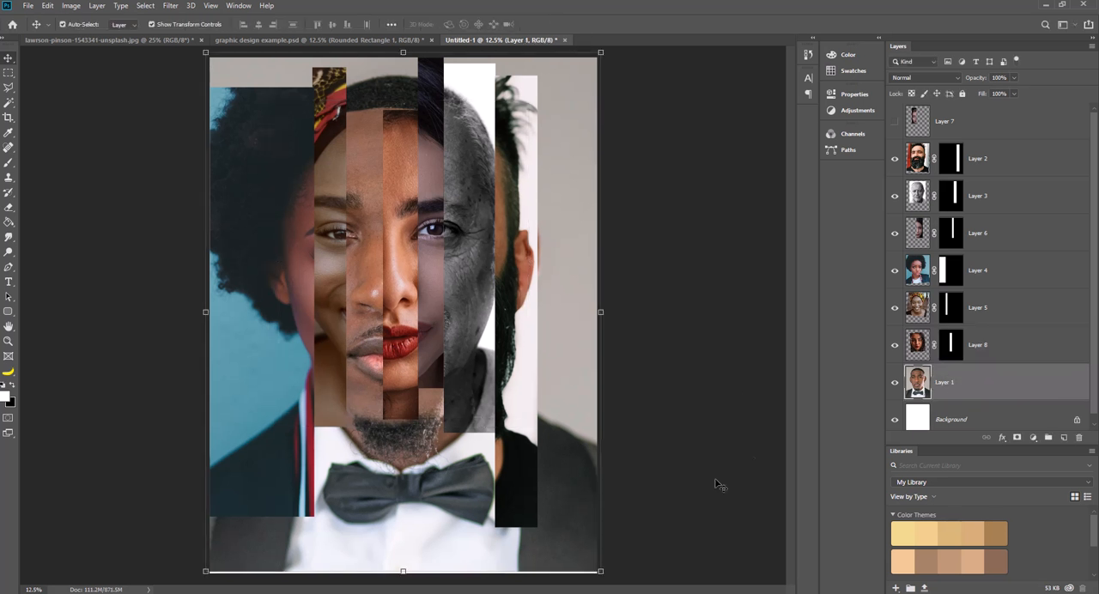
{"action": "left_click_drag", "start_coordinate": [600, 571], "coordinate": [573, 539]}
{"action": "left_click_drag", "start_coordinate": [346, 320], "coordinate": [354, 324]}
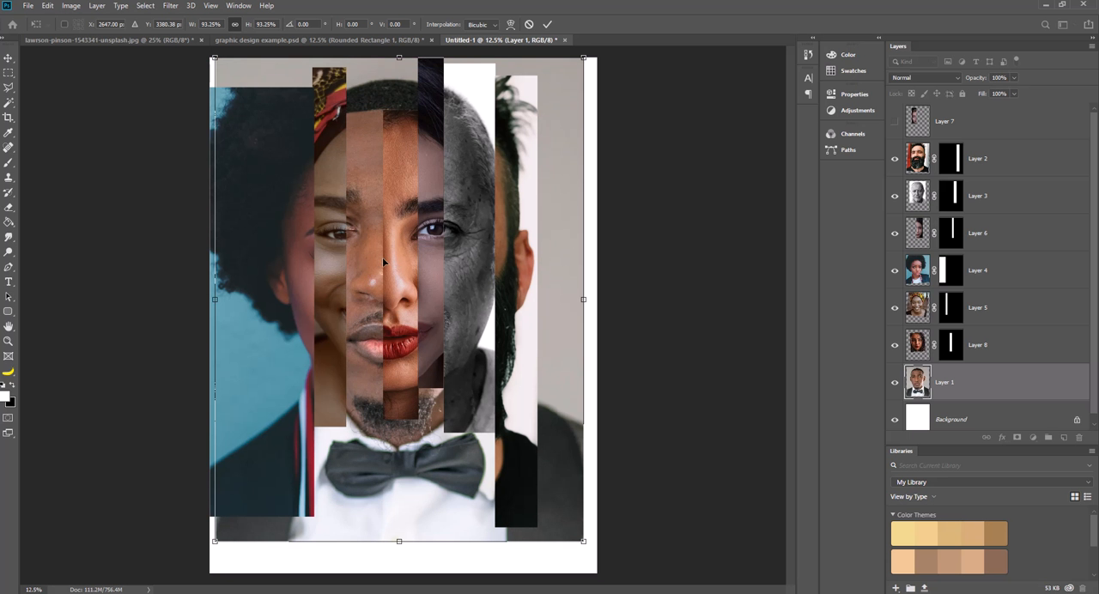
{"action": "left_click", "coordinate": [546, 25]}
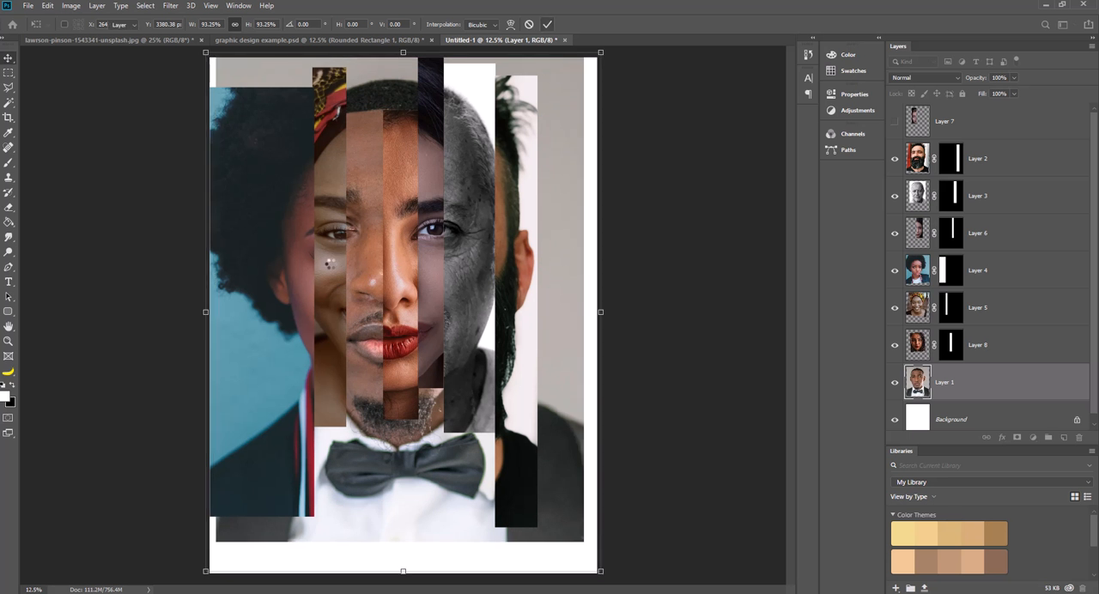
Shift Layer 5's strip slightly up and deselect the layer.
{"action": "left_click", "coordinate": [332, 268]}
{"action": "left_click_drag", "start_coordinate": [331, 268], "coordinate": [331, 263]}
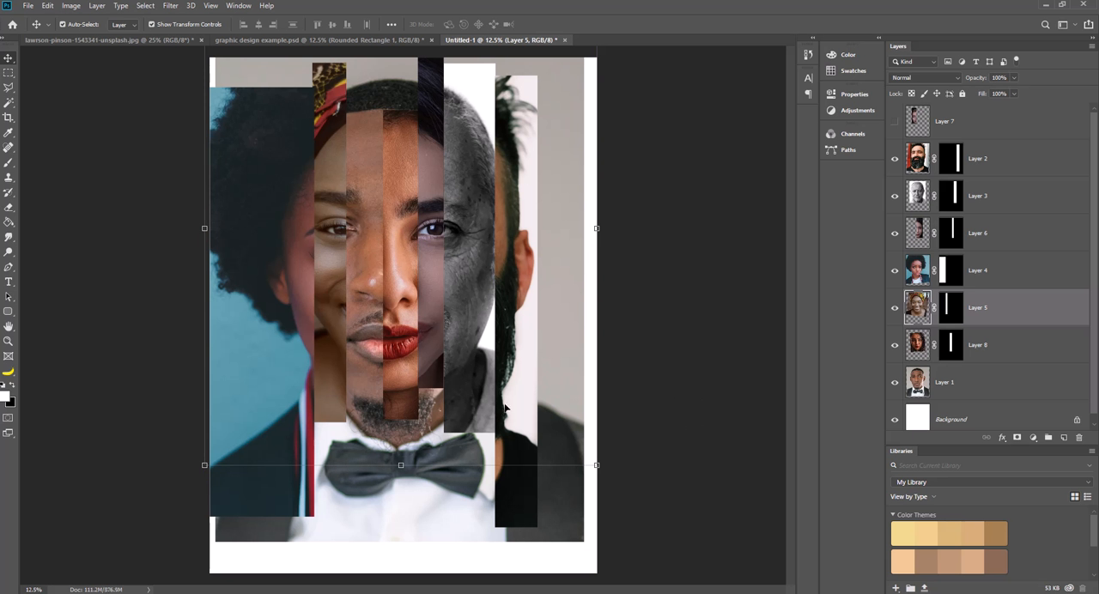
{"action": "left_click", "coordinate": [669, 330]}
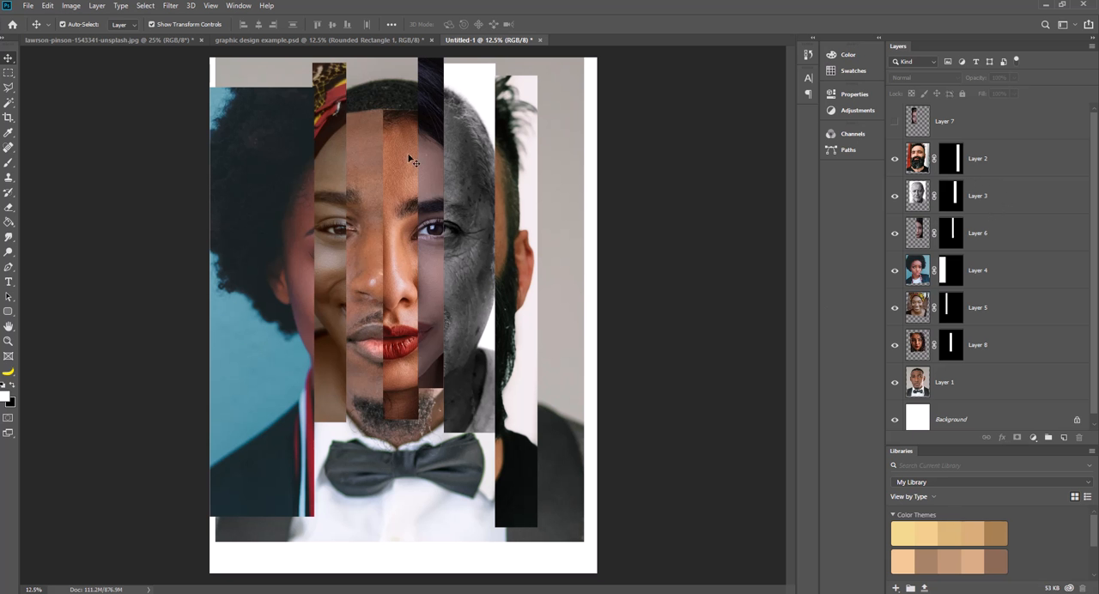
Examine the strips in graphic design example.psd with its Black & White adjustment hidden, and return to the Untitled-1 composite.
{"action": "left_click", "coordinate": [120, 41]}
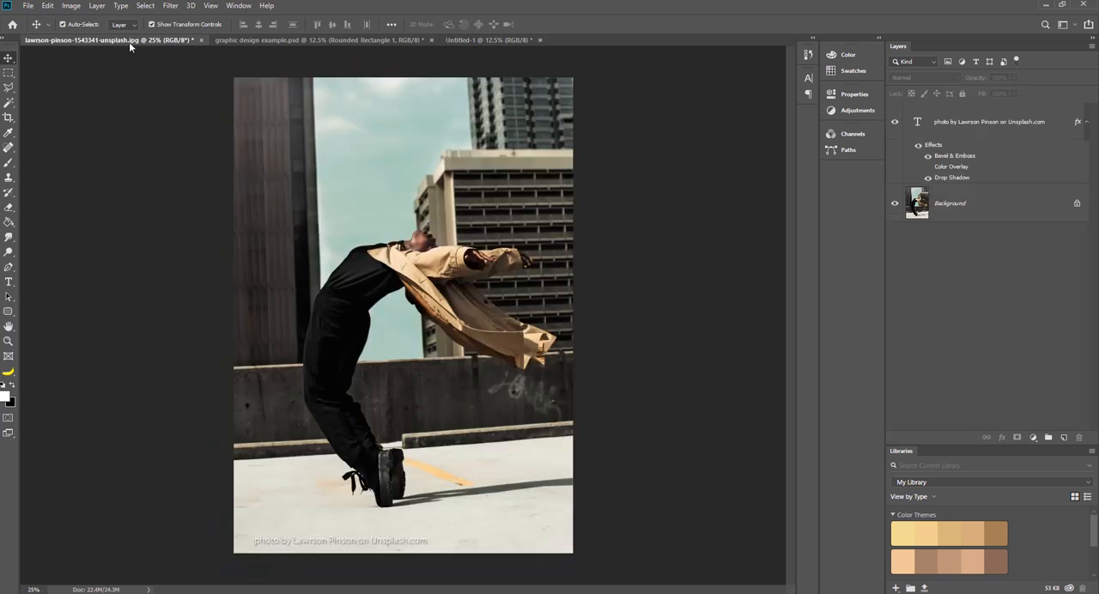
{"action": "left_click", "coordinate": [240, 41]}
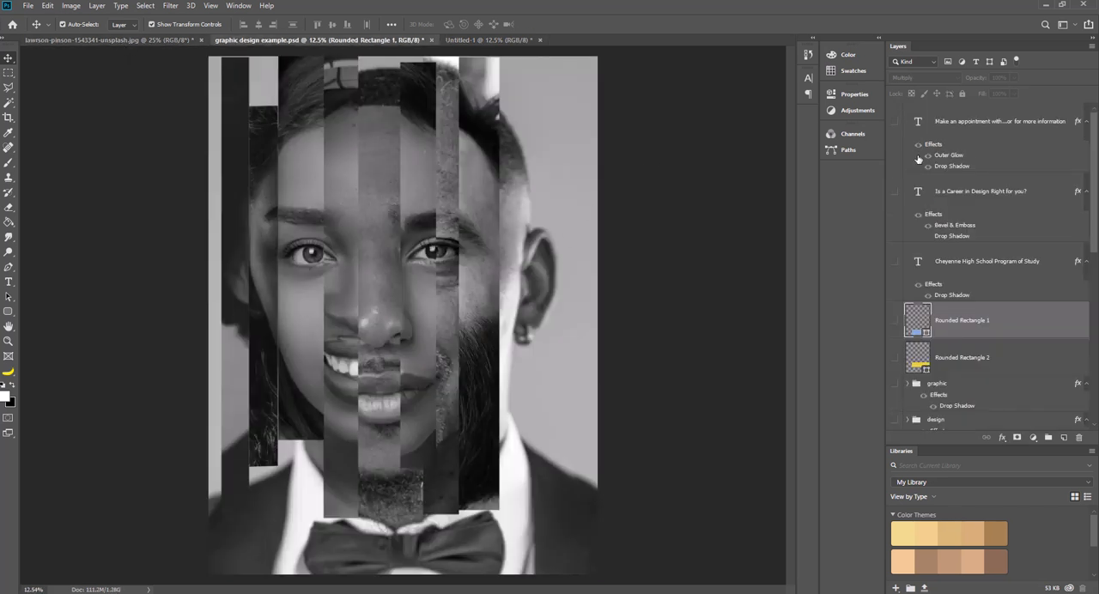
{"action": "scroll", "coordinate": [902, 331], "scroll_direction": "down", "scroll_amount": 2}
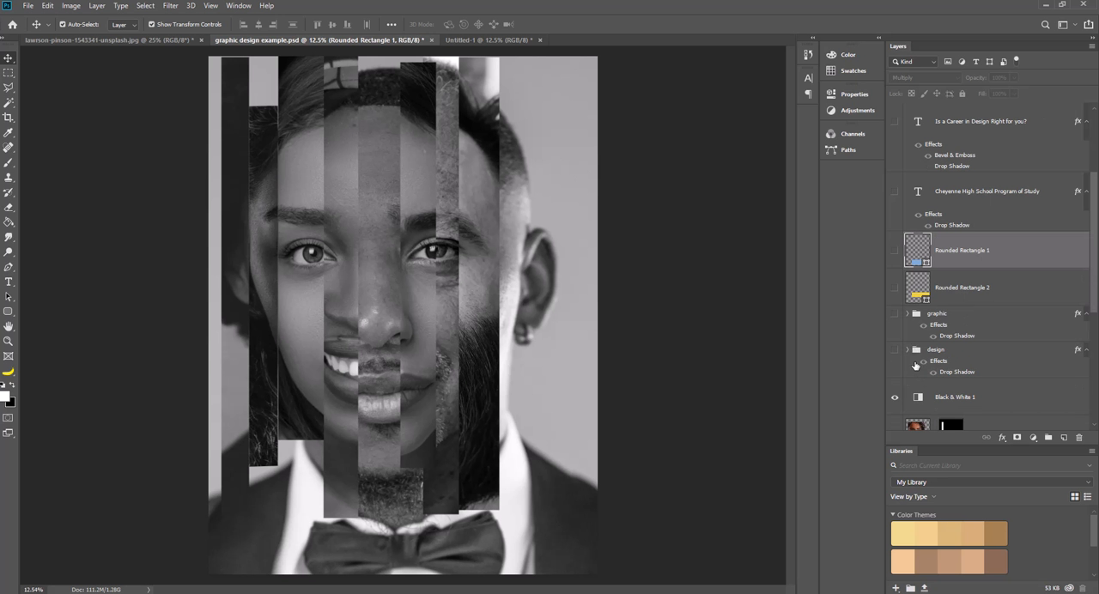
{"action": "left_click", "coordinate": [895, 328]}
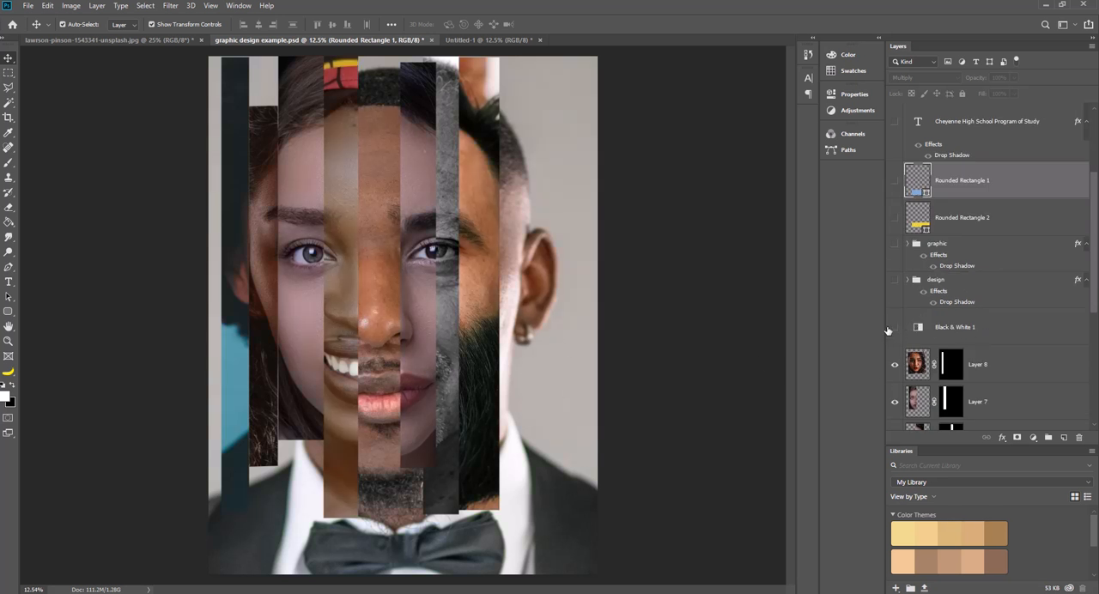
{"action": "left_click", "coordinate": [495, 42]}
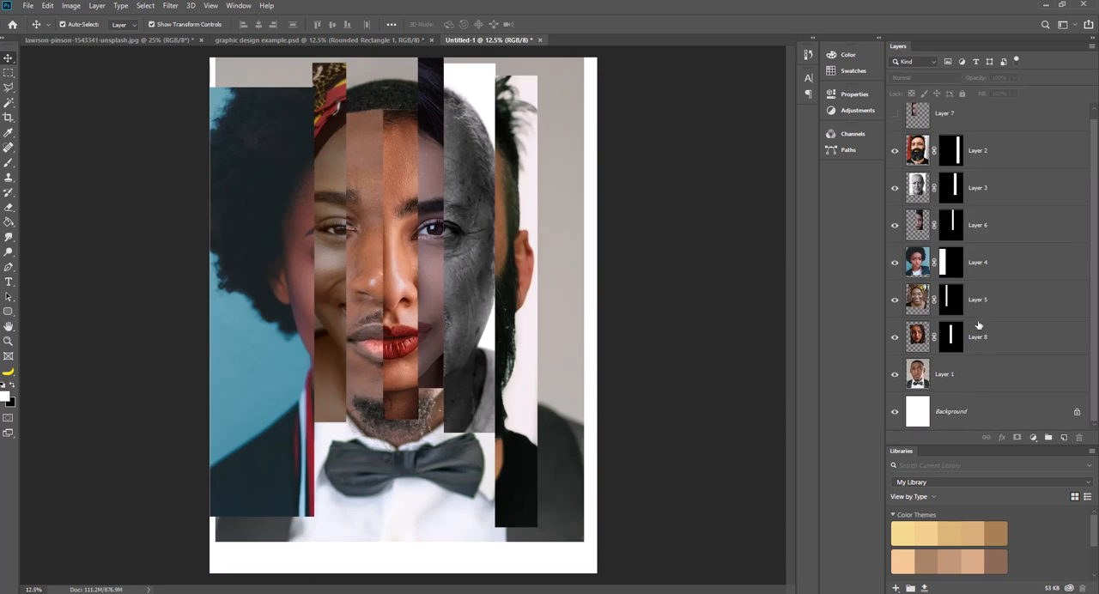
Add a Black & White adjustment layer with default settings above Layer 7, at the top of the stack.
{"action": "left_click", "coordinate": [1002, 151]}
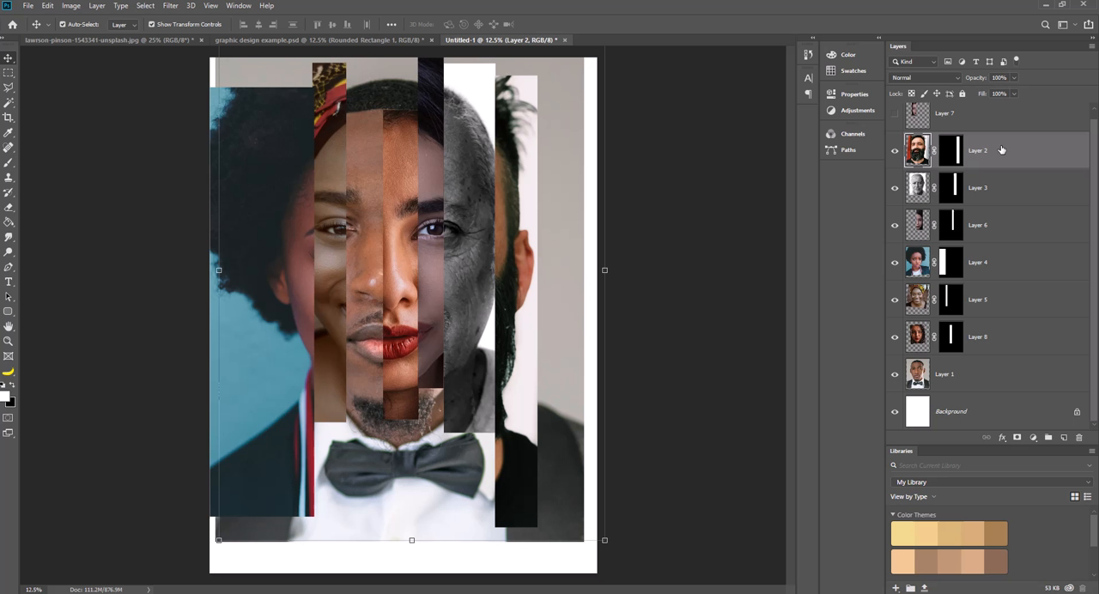
{"action": "left_click", "coordinate": [967, 116]}
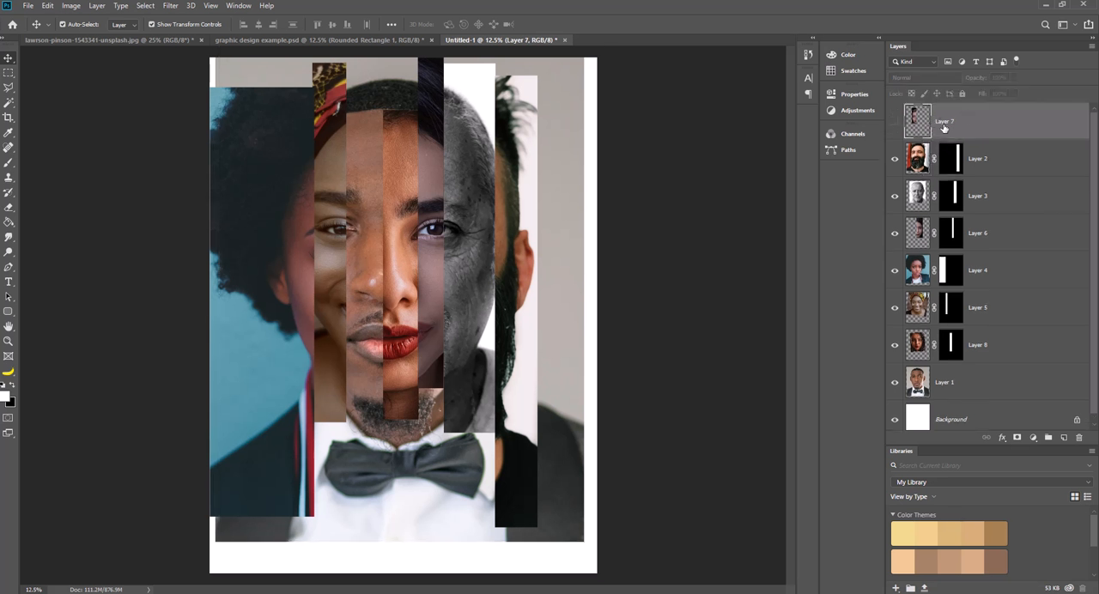
{"action": "left_click", "coordinate": [1034, 438]}
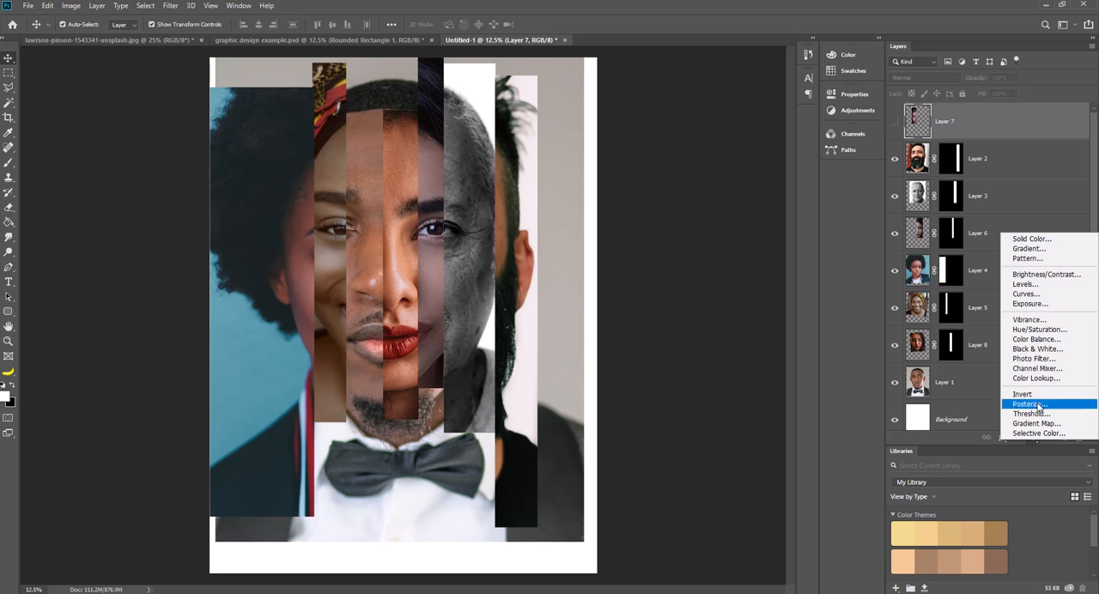
{"action": "left_click", "coordinate": [1033, 350]}
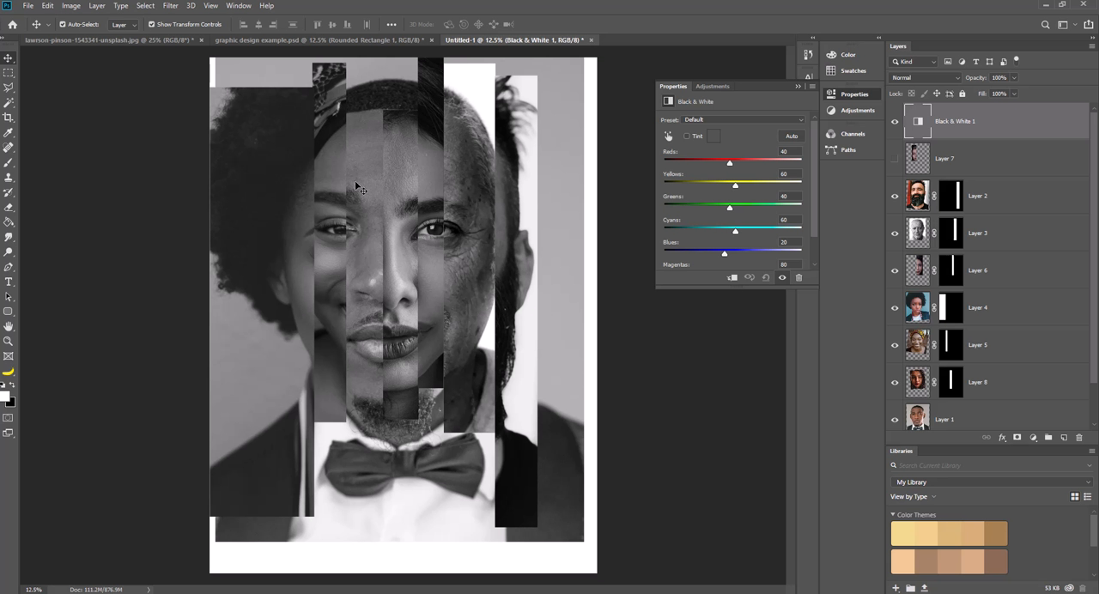
{"action": "left_click", "coordinate": [802, 85]}
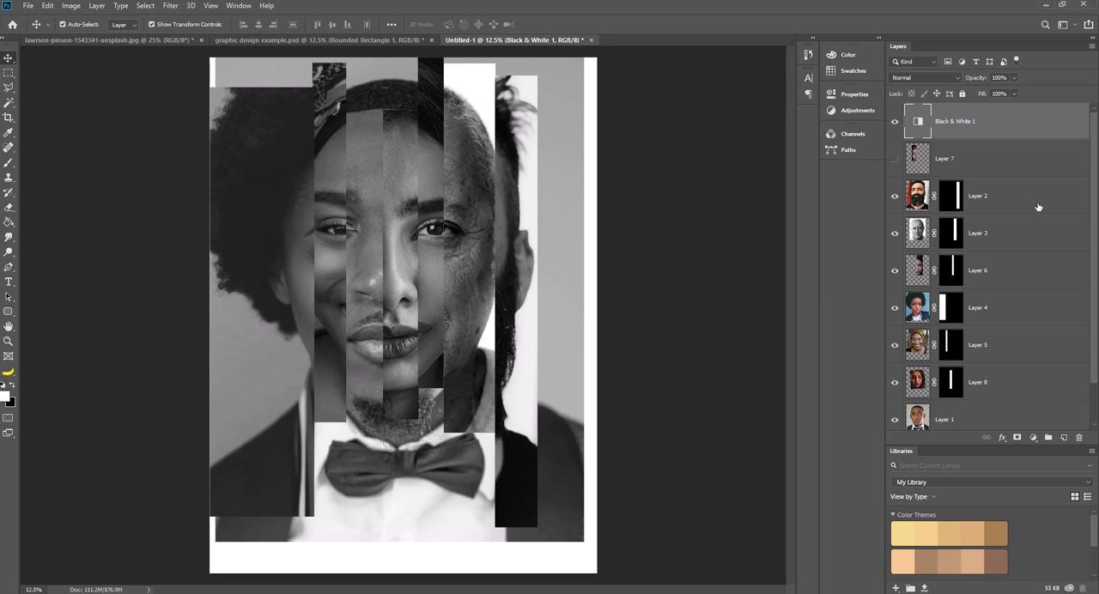
Create a new layer filled with white and move it above the Black & White adjustment layer.
{"action": "left_click", "coordinate": [996, 200]}
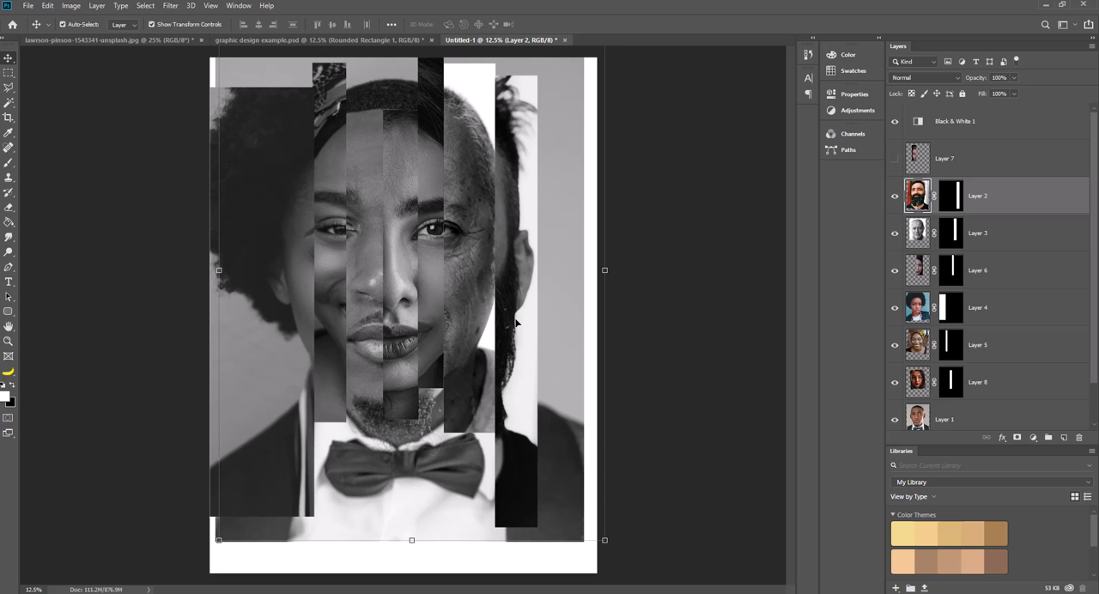
{"action": "left_click", "coordinate": [1063, 437]}
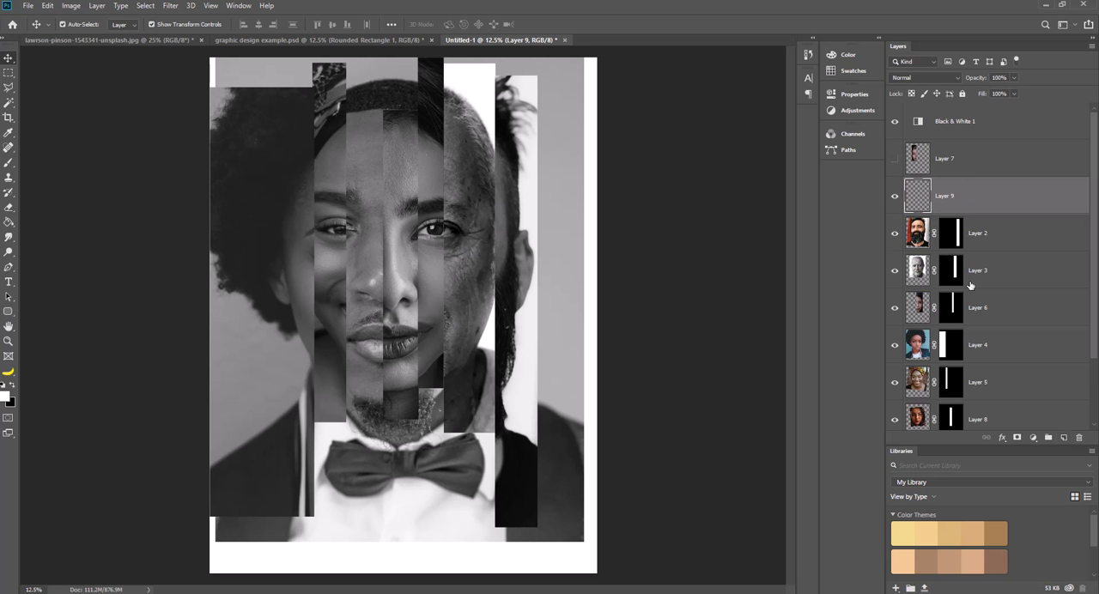
{"action": "left_click", "coordinate": [10, 222]}
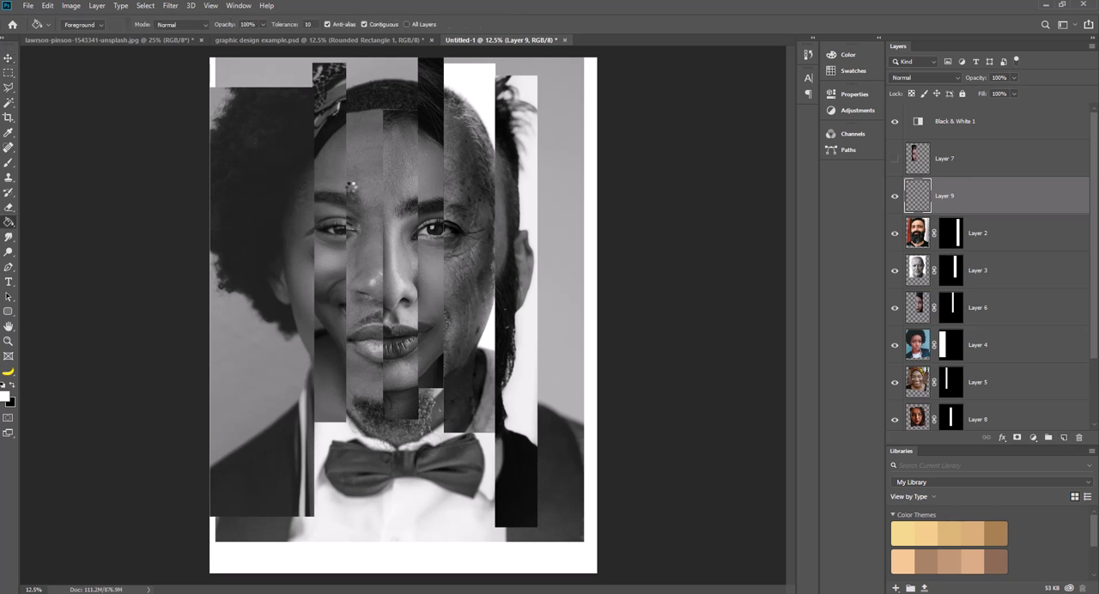
{"action": "left_click", "coordinate": [354, 190]}
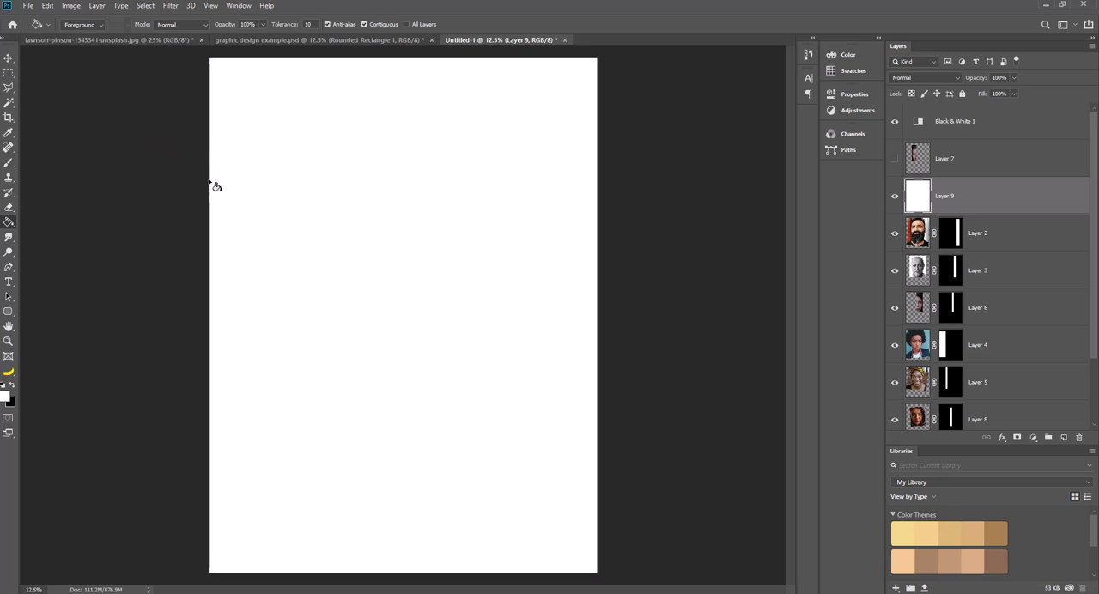
{"action": "left_click_drag", "start_coordinate": [942, 193], "coordinate": [970, 123]}
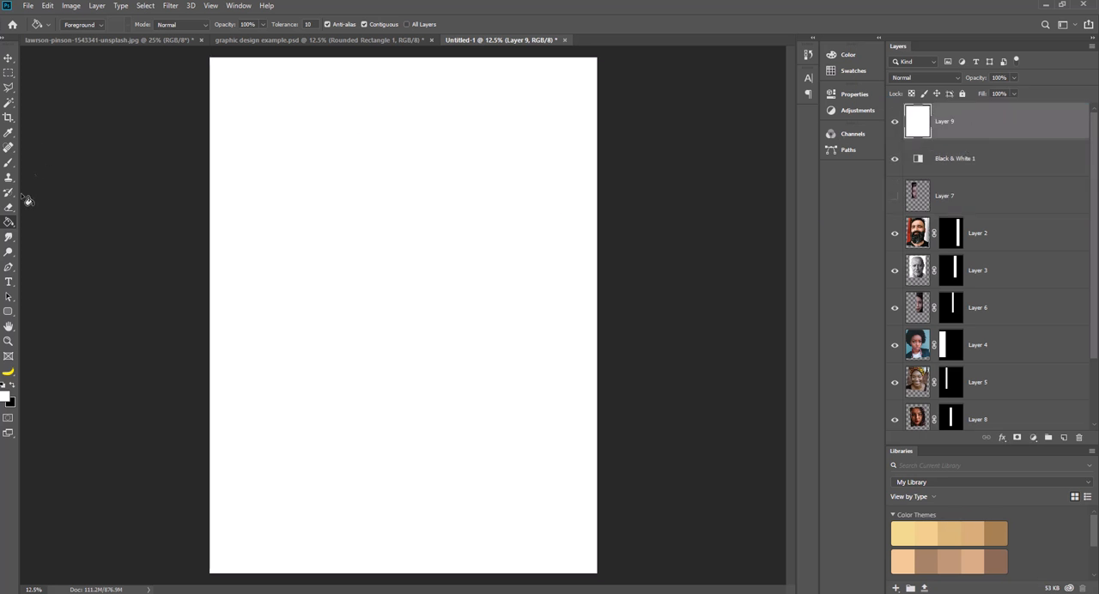
Set the foreground colour to a muted blue and fill Layer 9 with it.
{"action": "left_click", "coordinate": [5, 399]}
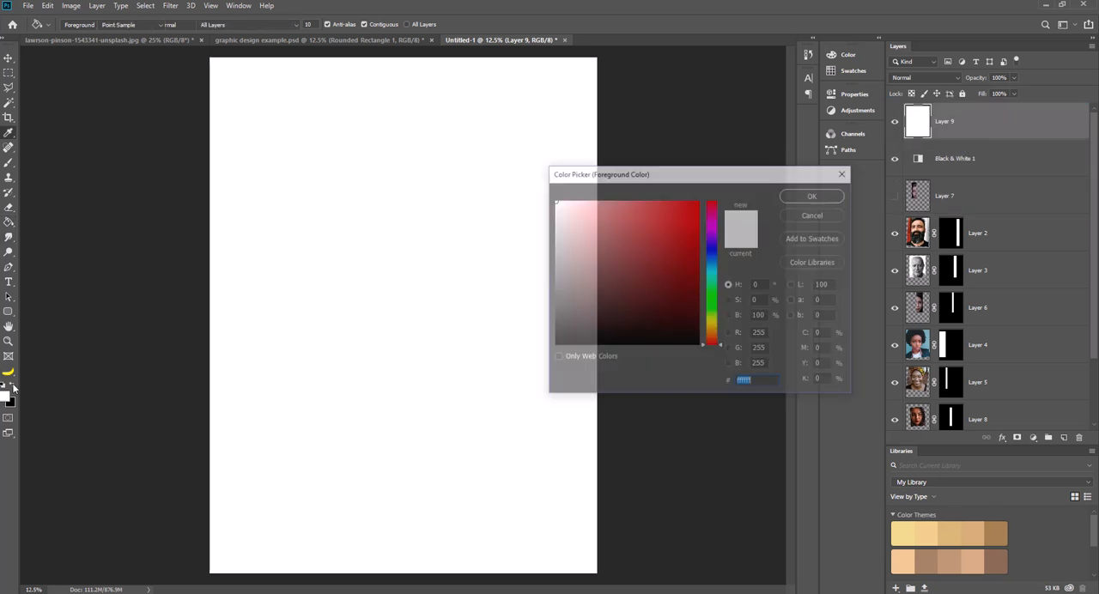
{"action": "left_click", "coordinate": [624, 265]}
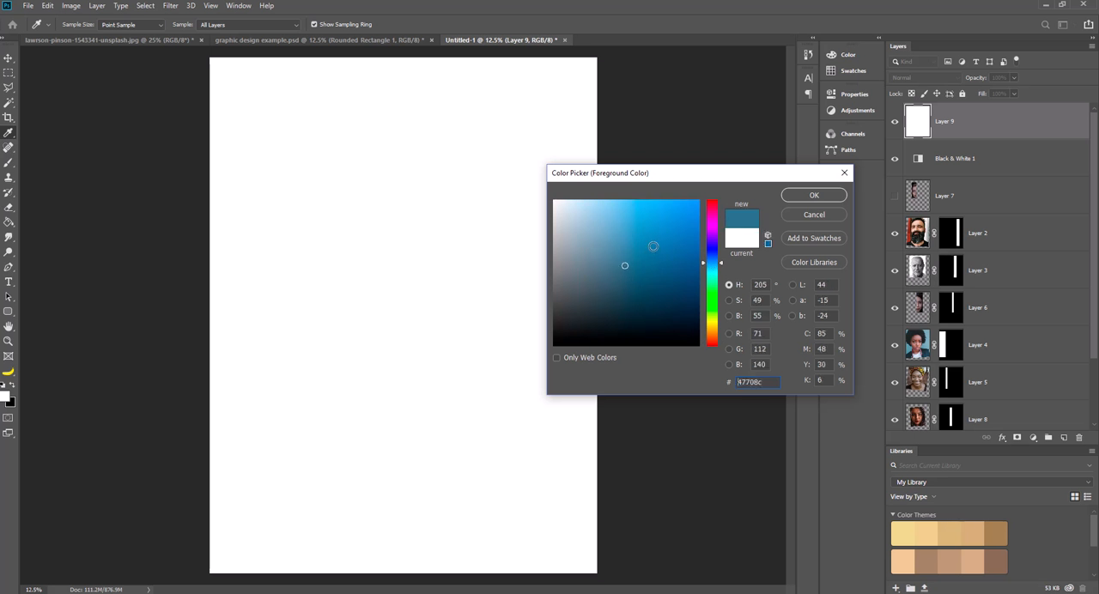
{"action": "left_click", "coordinate": [637, 278]}
{"action": "left_click", "coordinate": [609, 258]}
{"action": "left_click", "coordinate": [600, 263]}
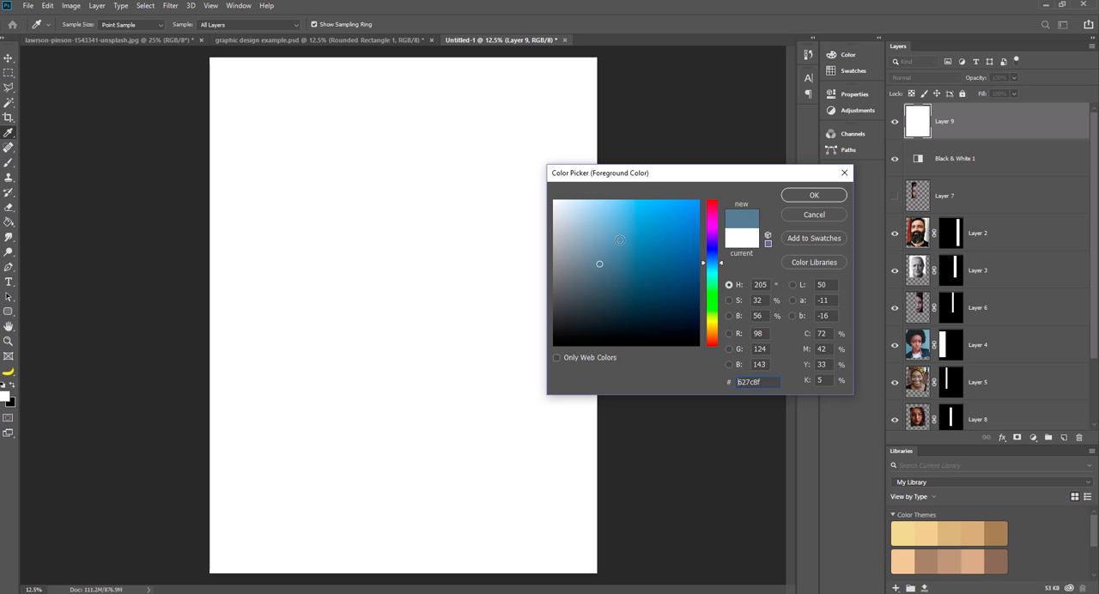
{"action": "left_click", "coordinate": [814, 195]}
{"action": "key", "text": "g"}
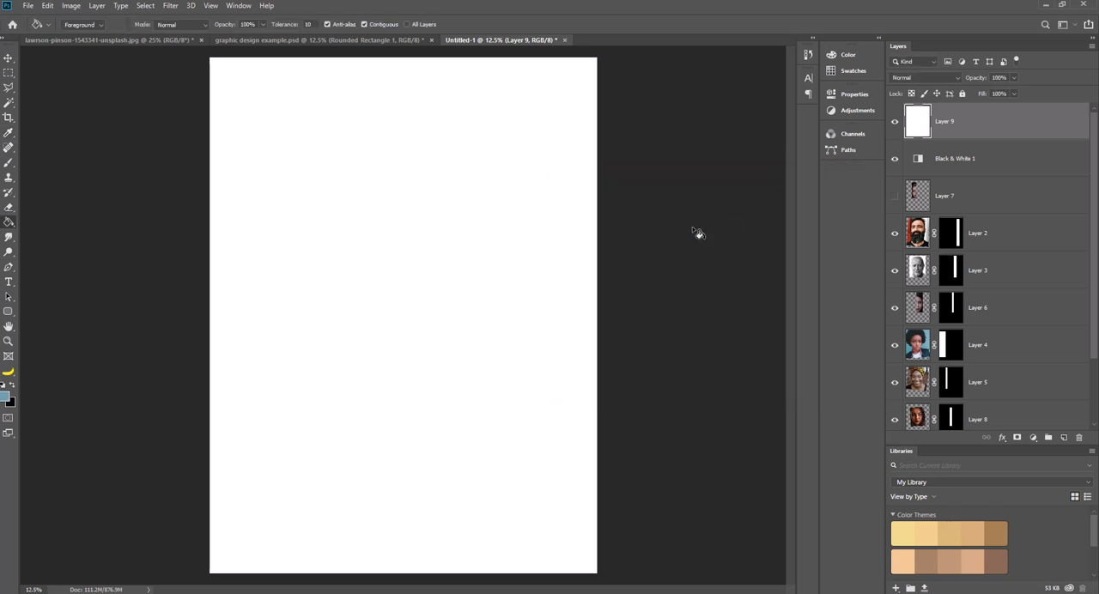
{"action": "left_click", "coordinate": [401, 377]}
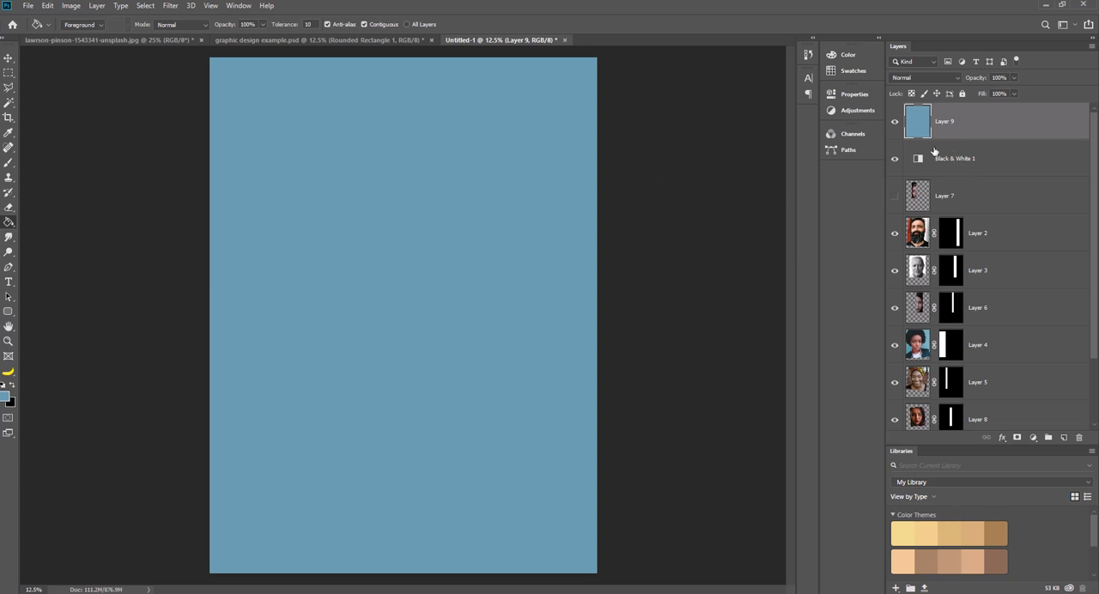
Lower Layer 9's opacity to 35% and draw a rectangular selection framing the composite face inside the poster's side edges.
{"action": "left_click_drag", "start_coordinate": [994, 133], "coordinate": [972, 112]}
{"action": "left_click", "coordinate": [9, 73]}
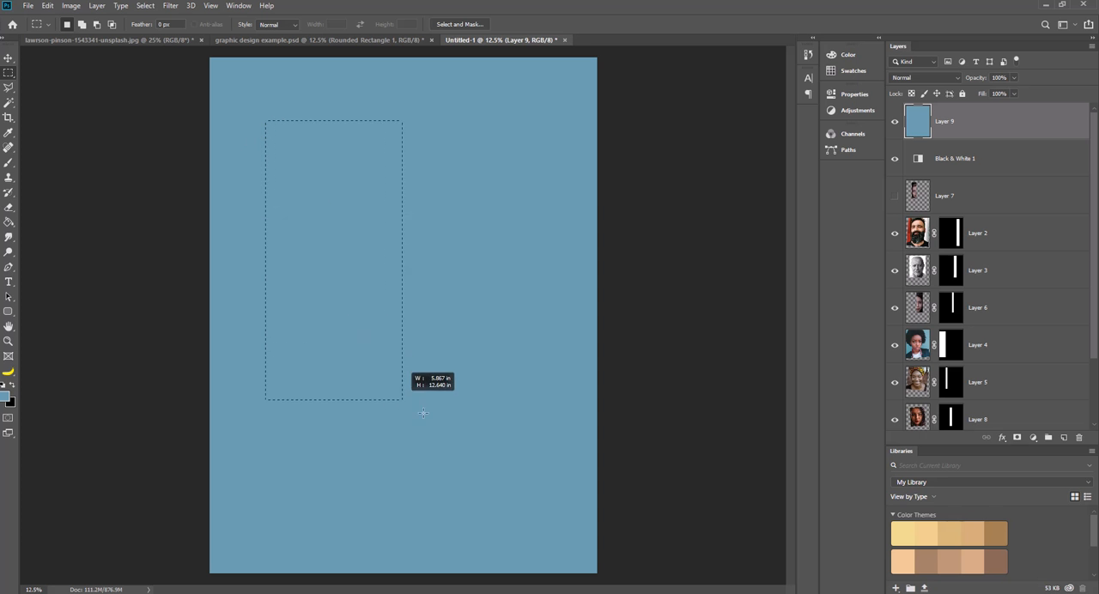
{"action": "left_click_drag", "start_coordinate": [558, 451], "coordinate": [565, 444]}
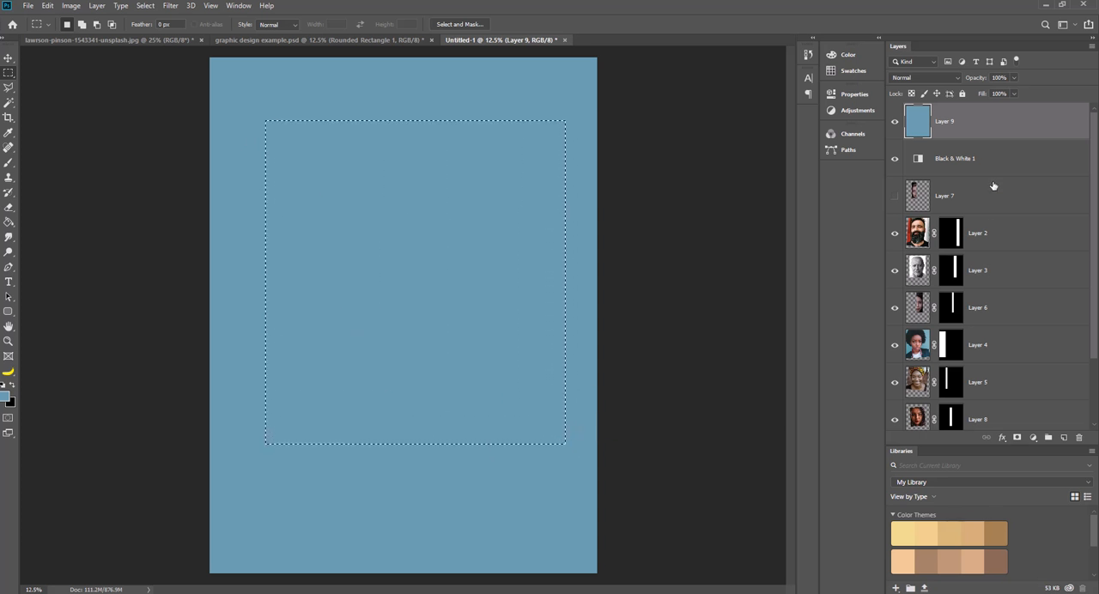
{"action": "left_click", "coordinate": [1015, 79]}
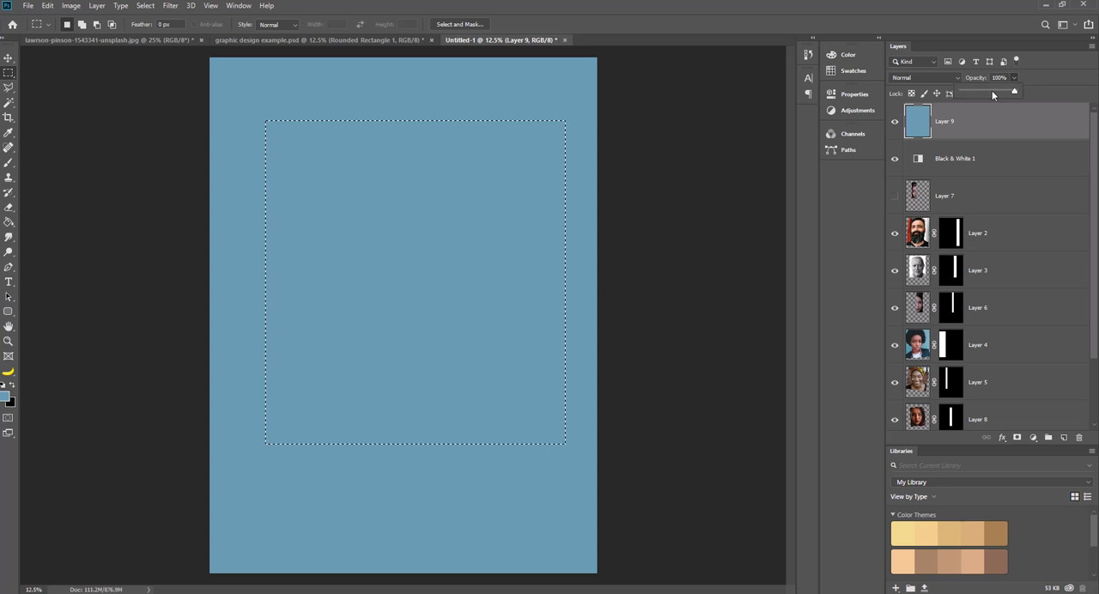
{"action": "left_click_drag", "start_coordinate": [1019, 92], "coordinate": [980, 94]}
{"action": "mouse_move", "coordinate": [480, 233]}
{"action": "left_mouse_down"}
{"action": "mouse_move", "coordinate": [462, 231]}
{"action": "mouse_move", "coordinate": [460, 217]}
{"action": "mouse_move", "coordinate": [460, 226]}
{"action": "left_mouse_up"}
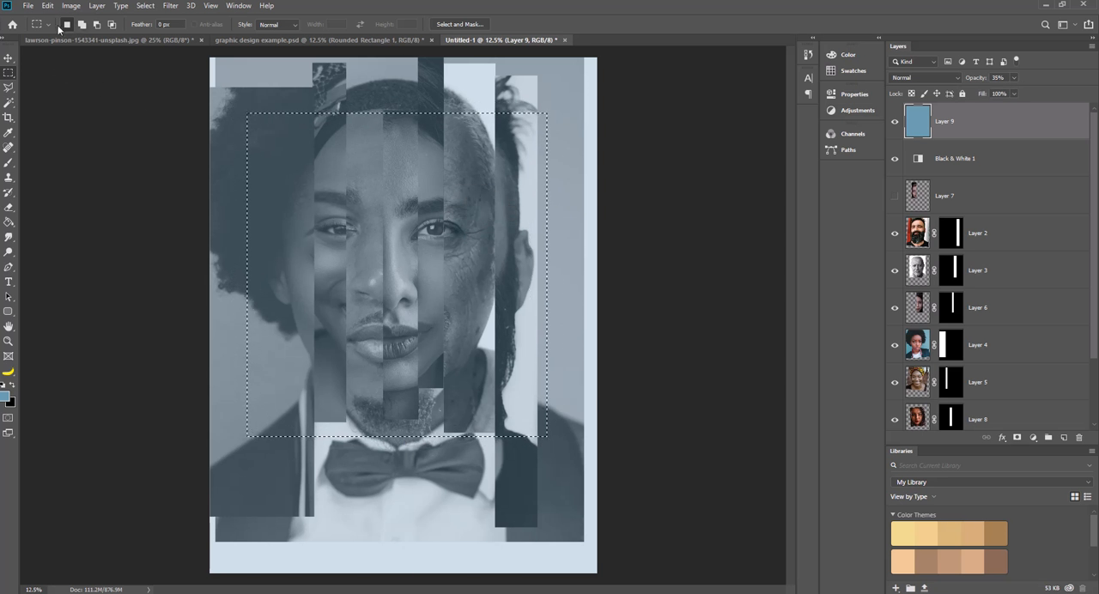
{"action": "left_click", "coordinate": [225, 103]}
{"action": "left_click_drag", "start_coordinate": [225, 103], "coordinate": [579, 420]}
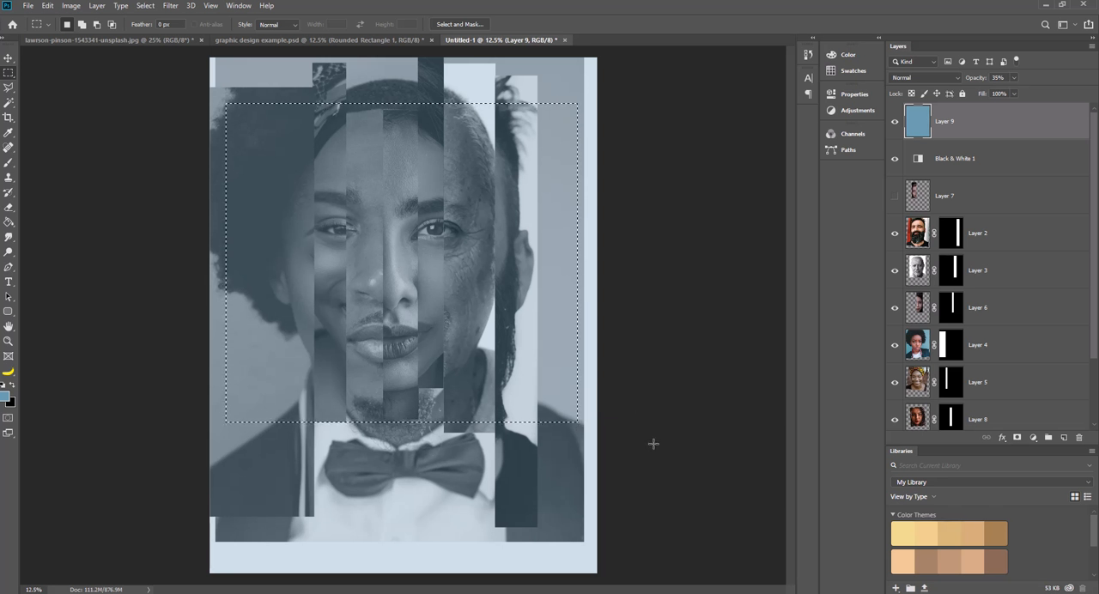
Restore Layer 9's opacity to 100% and mask it with the inverted rectangular selection, cutting a window over the face.
{"action": "left_click", "coordinate": [1014, 78]}
{"action": "left_click_drag", "start_coordinate": [1014, 90], "coordinate": [1070, 102]}
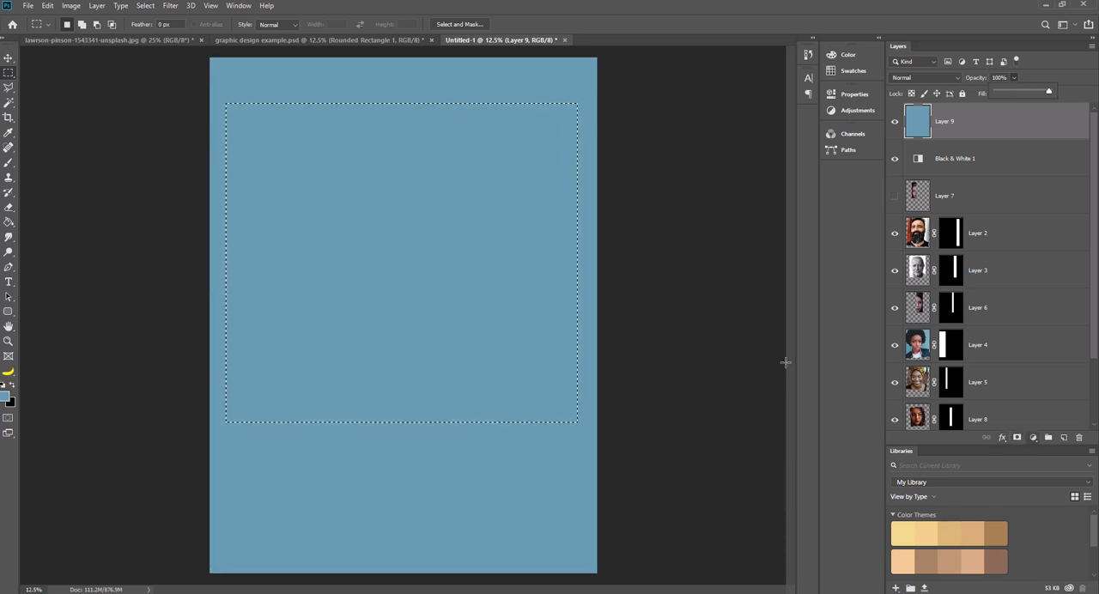
{"action": "left_click", "coordinate": [1016, 437]}
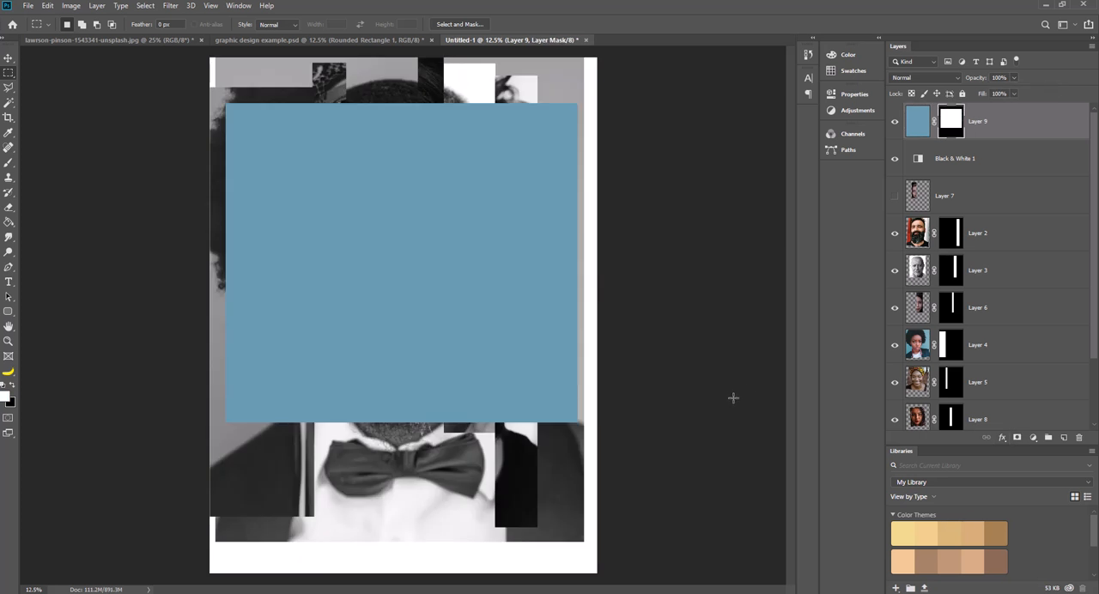
{"action": "key", "text": "ctrl+z"}
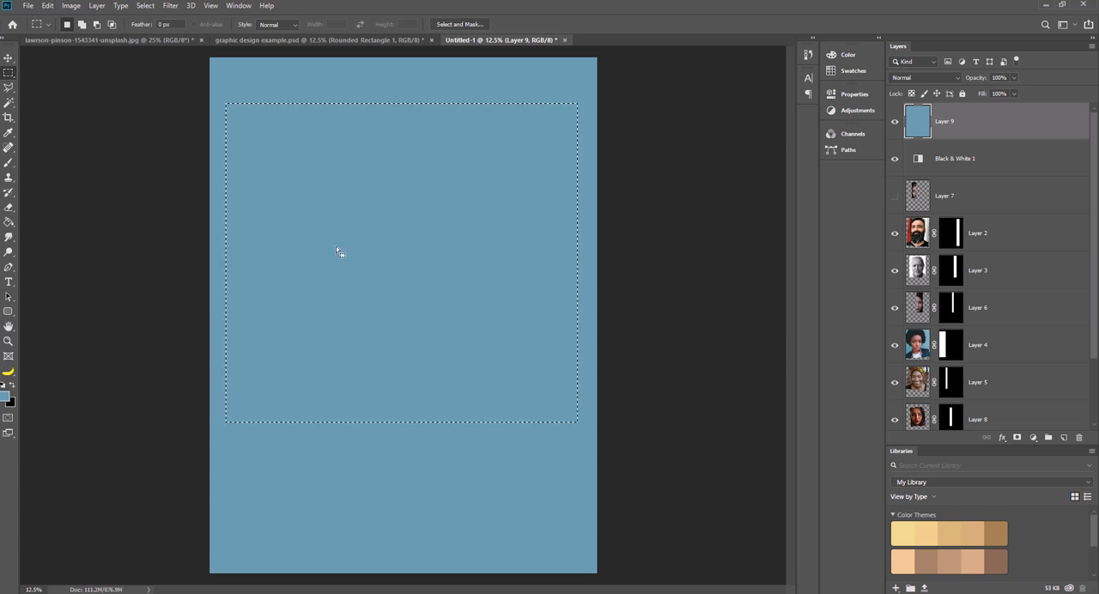
{"action": "left_click", "coordinate": [146, 6]}
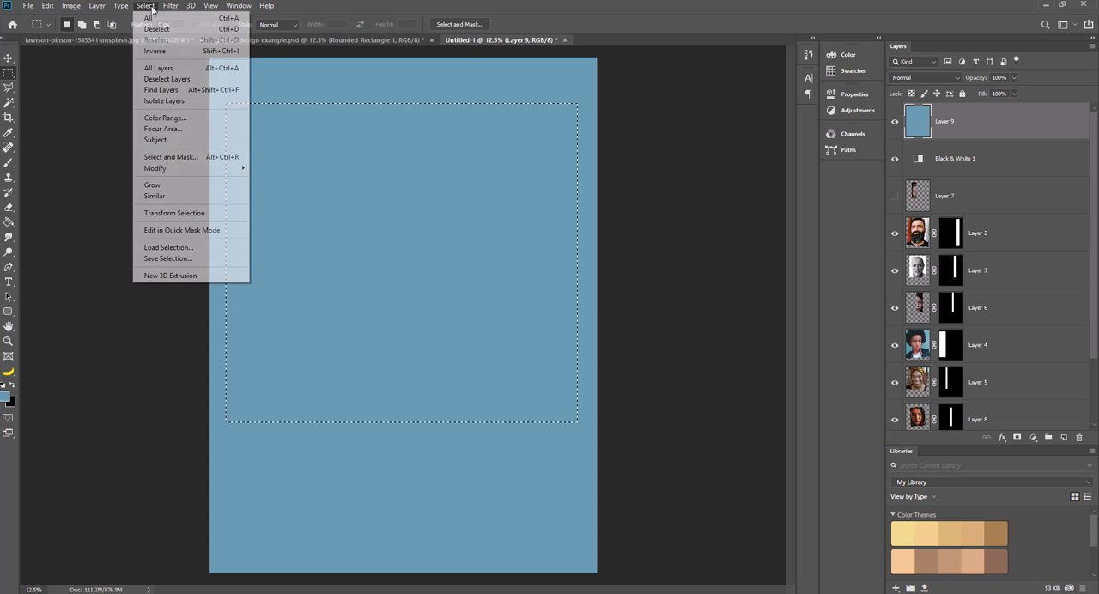
{"action": "left_click", "coordinate": [155, 54]}
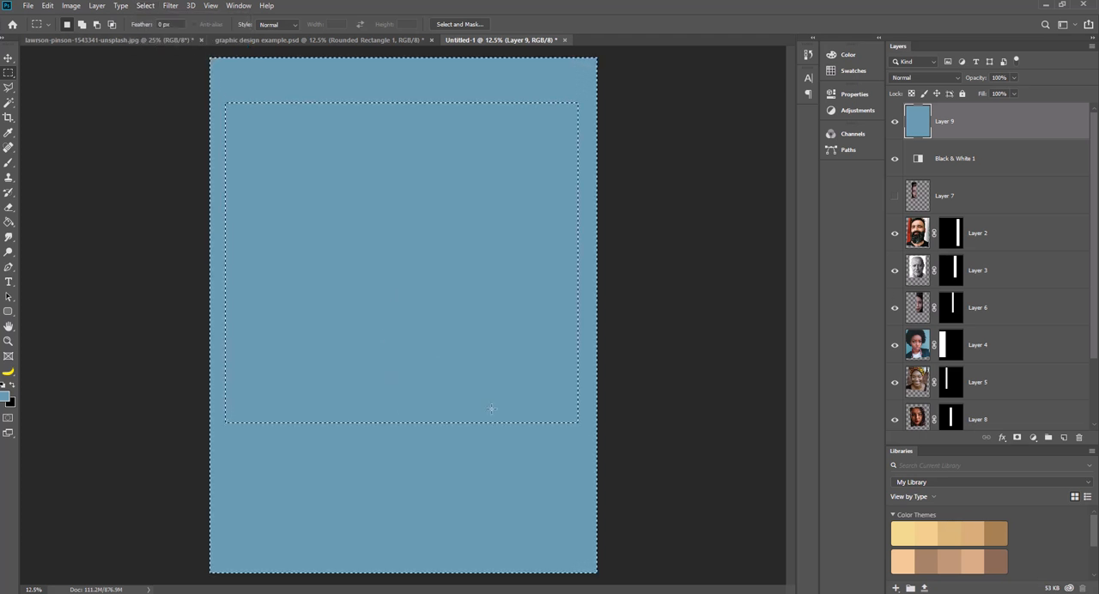
{"action": "left_click", "coordinate": [1018, 438]}
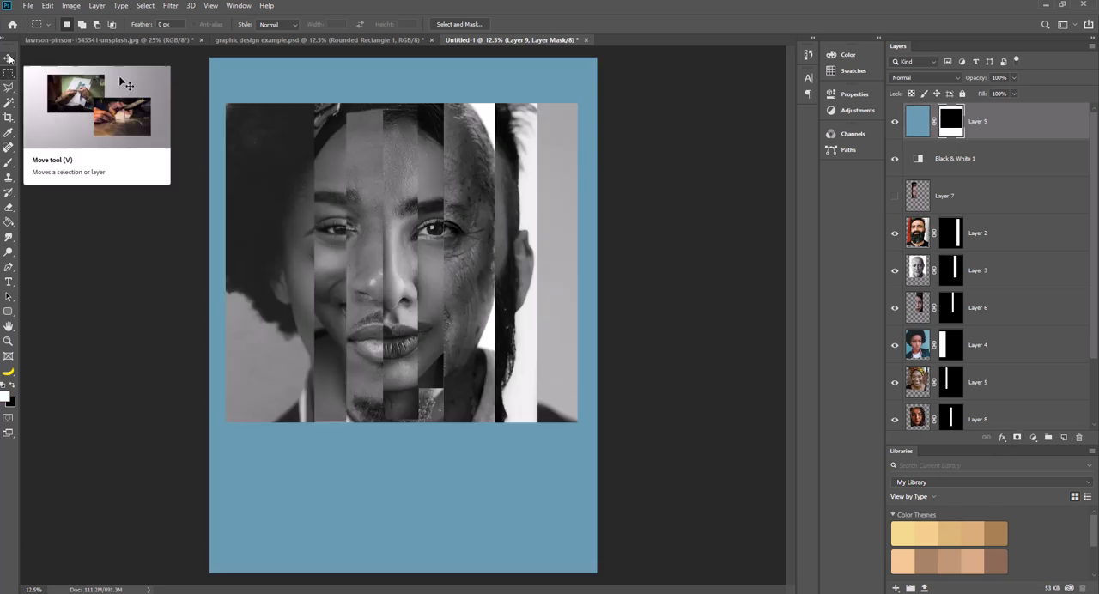
Add a text layer reading "Graphic Desing" in the blue area below the face.
{"action": "left_click", "coordinate": [9, 282]}
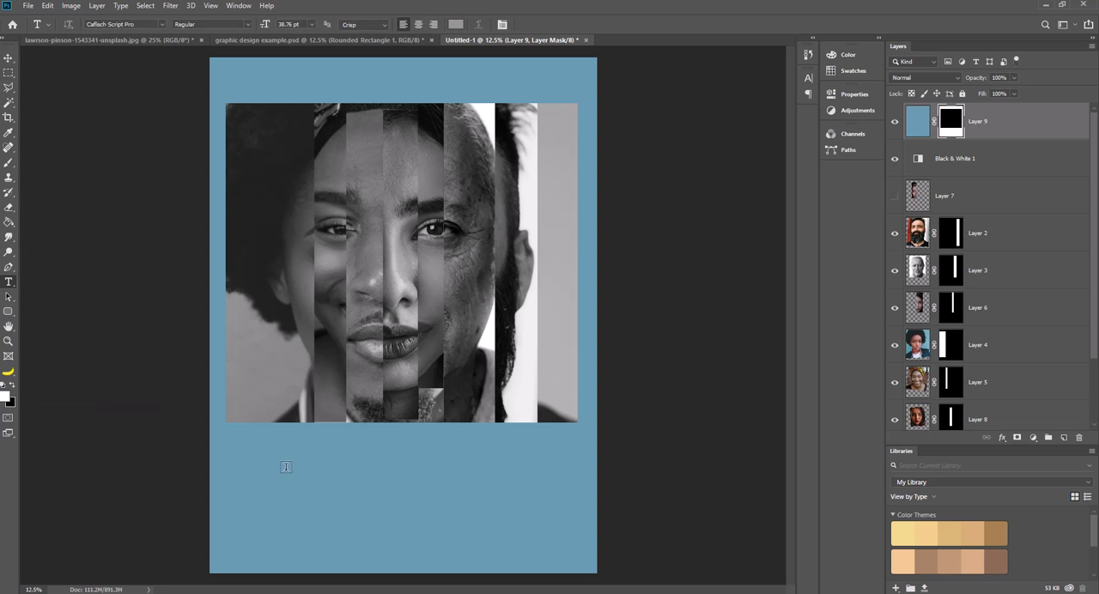
{"action": "left_click", "coordinate": [267, 472]}
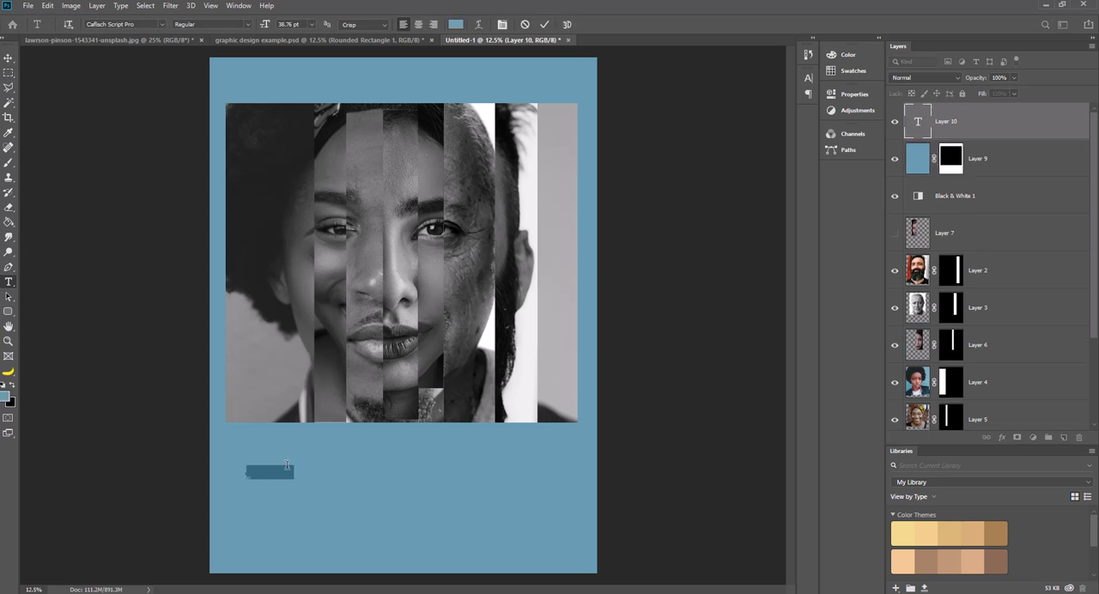
{"action": "key", "text": "BackSpace"}
{"action": "left_click", "coordinate": [9, 57]}
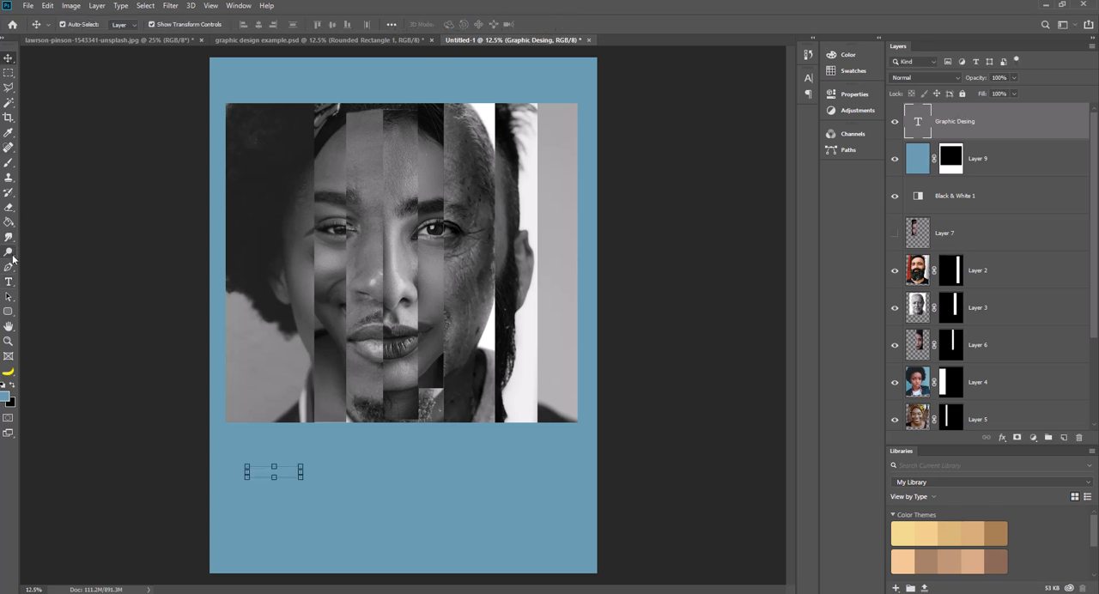
Set the text layer's colour to white.
{"action": "left_click", "coordinate": [9, 282]}
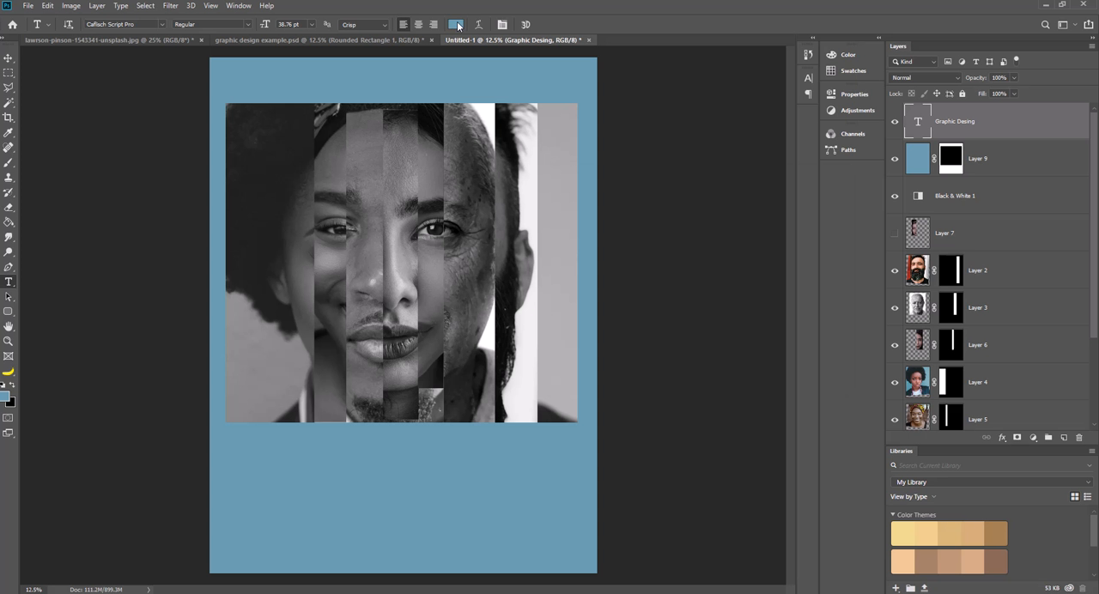
{"action": "left_click", "coordinate": [455, 24]}
{"action": "left_click", "coordinate": [555, 202]}
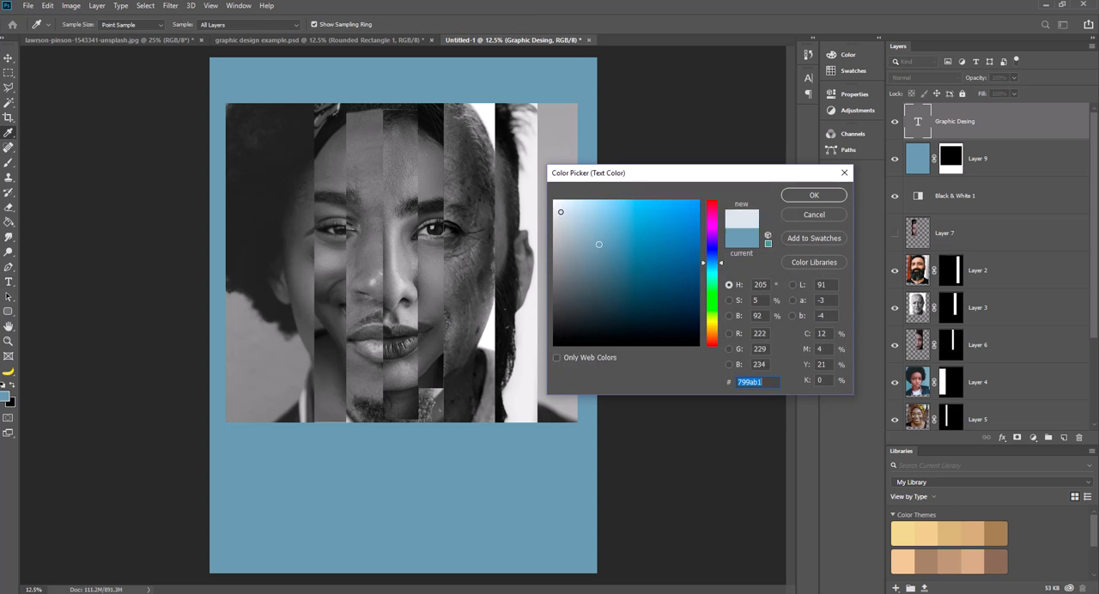
{"action": "left_click", "coordinate": [810, 196]}
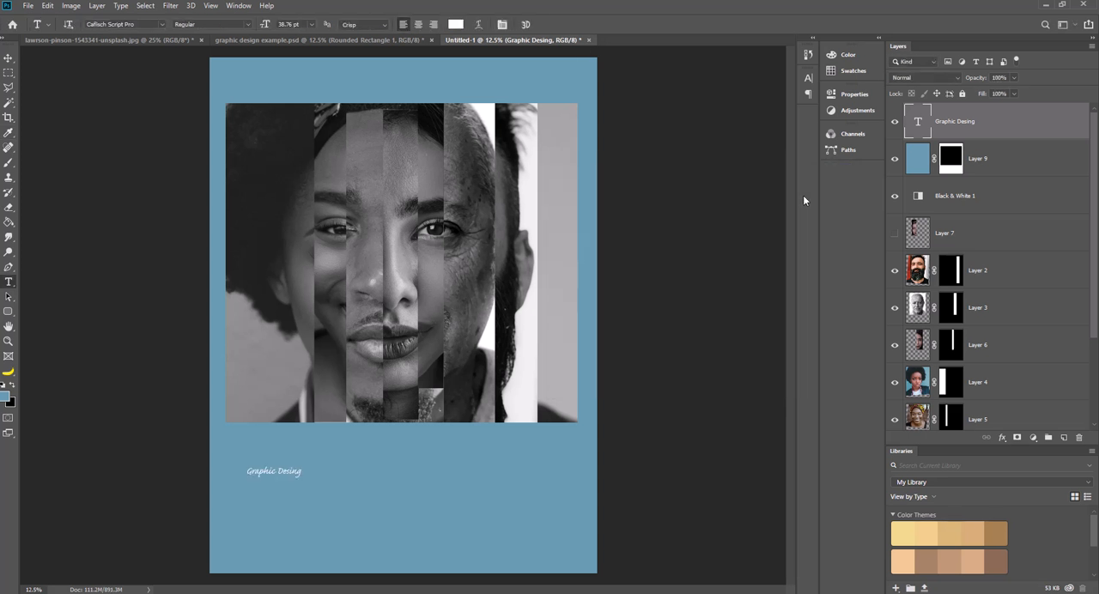
Correct the spelling of the text below the face to "Graphic Design".
{"action": "left_click", "coordinate": [7, 58]}
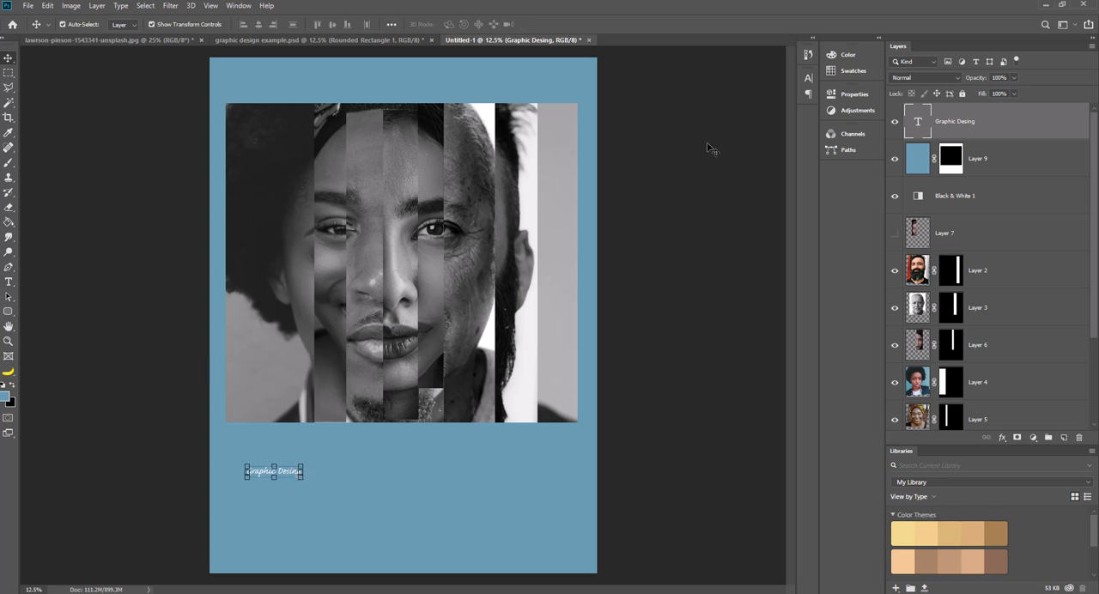
{"action": "left_click", "coordinate": [7, 281]}
{"action": "left_click_drag", "start_coordinate": [292, 471], "coordinate": [302, 472]}
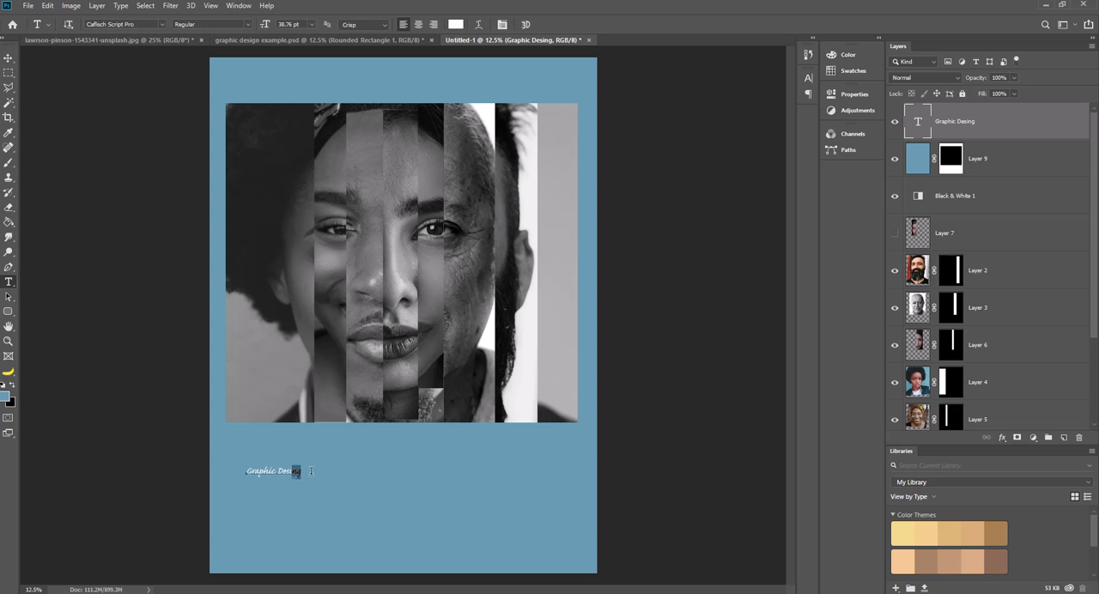
{"action": "key", "text": "Right"}
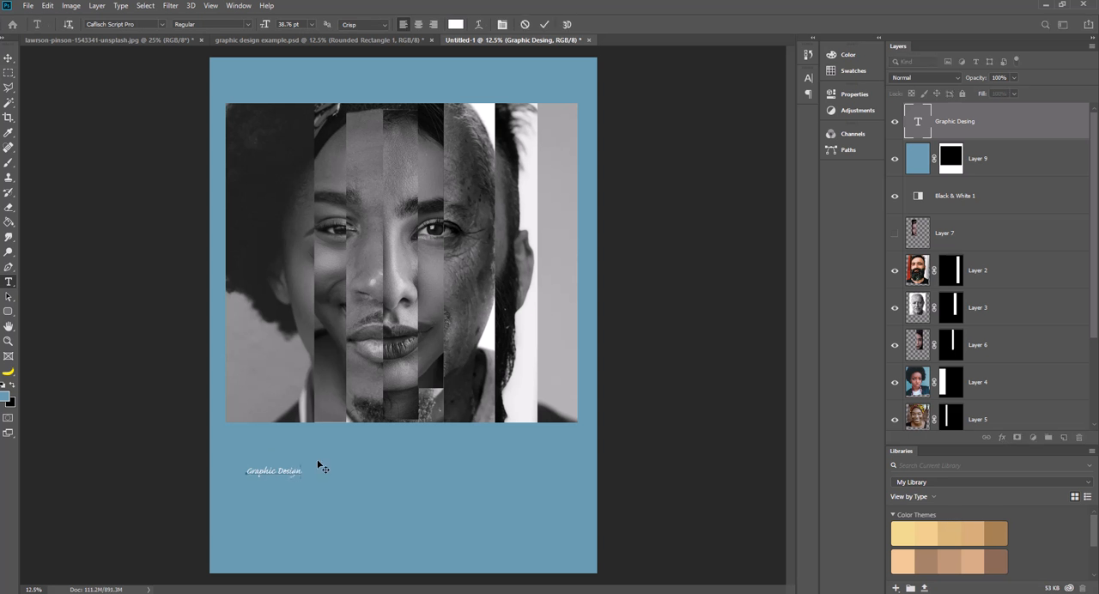
Try to set the Graphic Design text's font size to 40 pt.
{"action": "left_click", "coordinate": [312, 24]}
{"action": "left_click", "coordinate": [312, 24]}
{"action": "left_click", "coordinate": [281, 24]}
{"action": "type", "text": "40"}
{"action": "key", "text": "Tab"}
{"action": "left_click", "coordinate": [8, 58]}
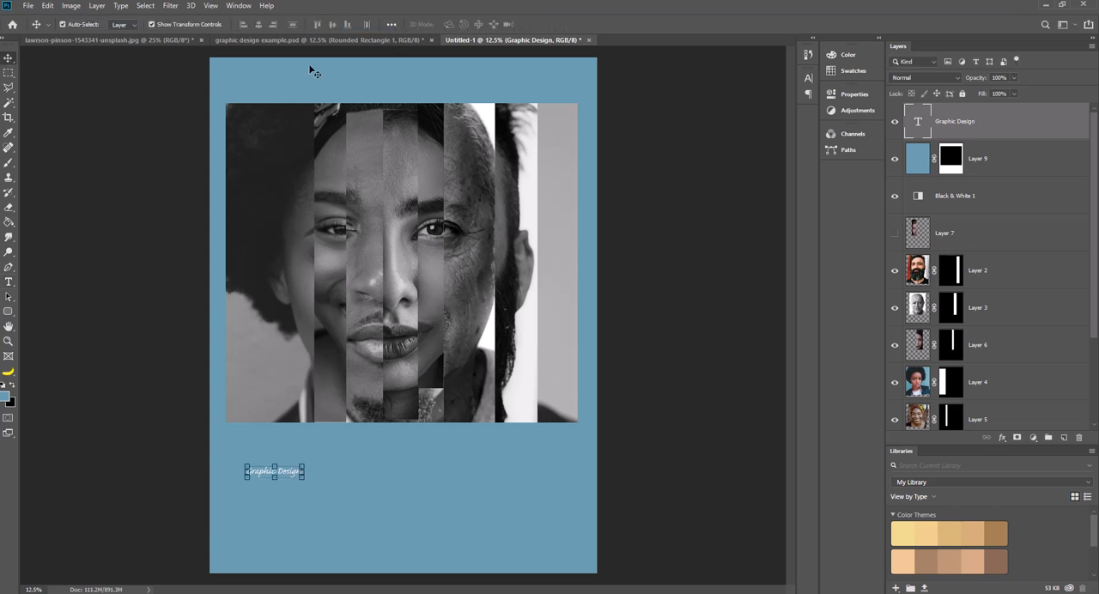
Try a font size of 400 pt on the Graphic Design text and settle on 200 pt.
{"action": "left_click", "coordinate": [8, 281]}
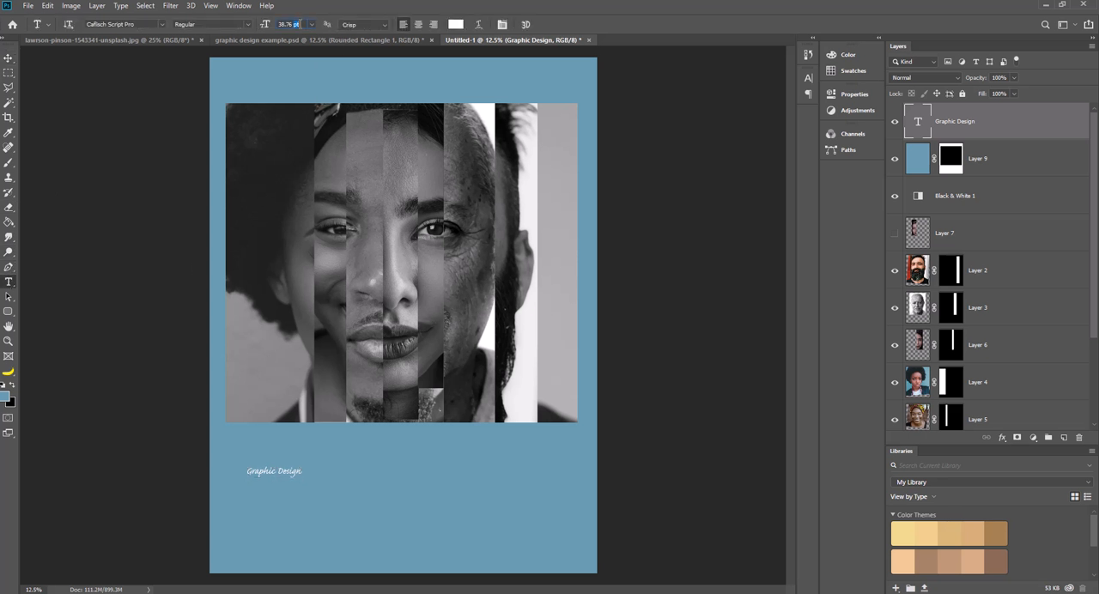
{"action": "left_click", "coordinate": [296, 24]}
{"action": "type", "text": "400"}
{"action": "key", "text": "Return"}
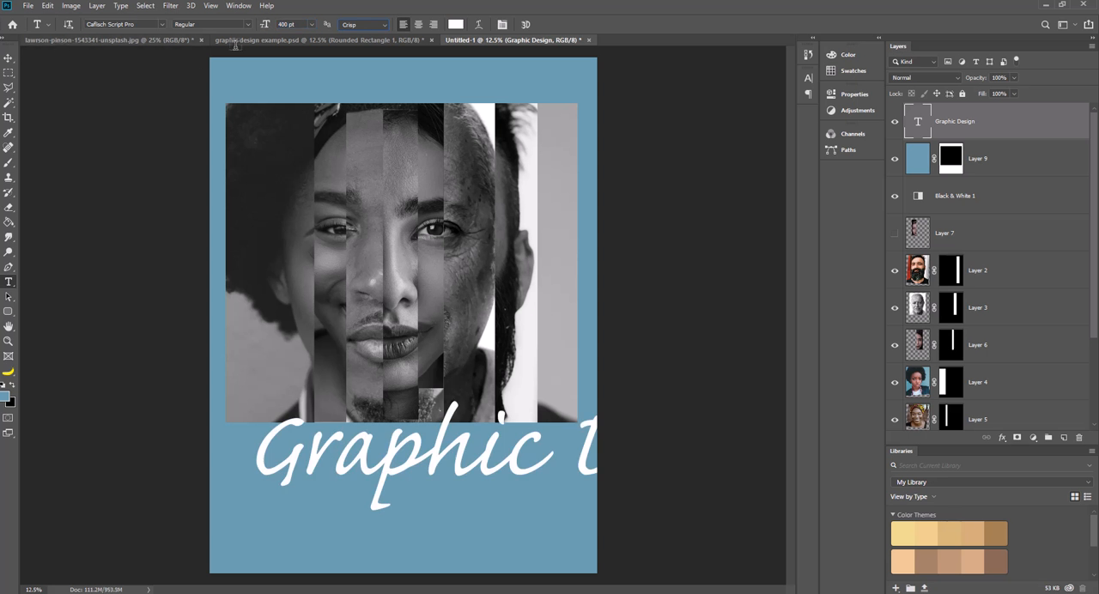
{"action": "type", "text": "200"}
{"action": "key", "text": "Tab"}
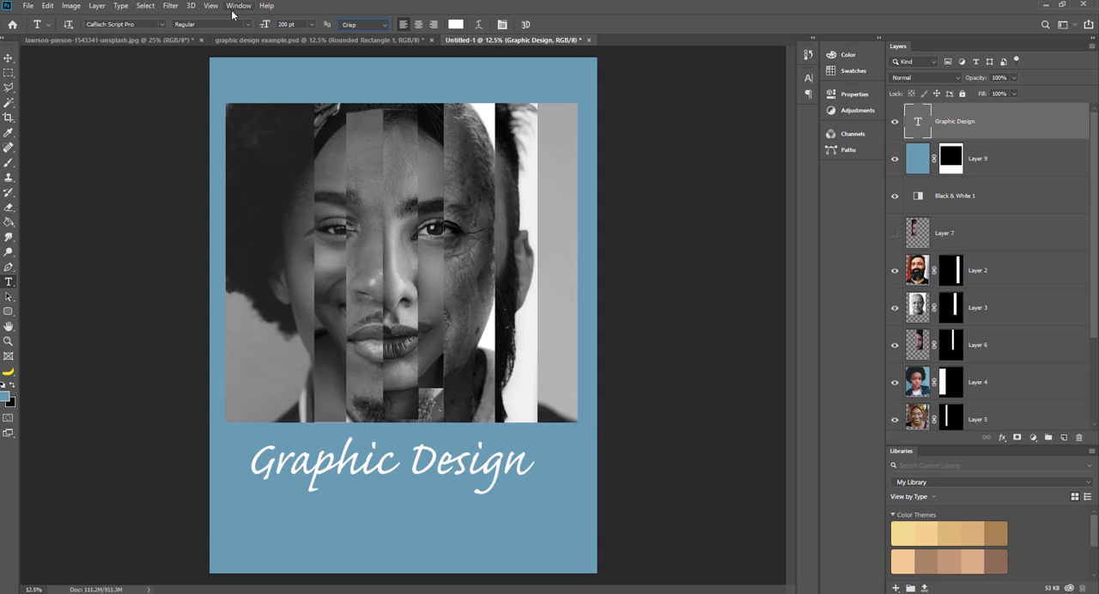
Shift the Graphic Design text slightly to the right beneath the face and deselect its layer.
{"action": "left_click", "coordinate": [8, 57]}
{"action": "left_click_drag", "start_coordinate": [455, 470], "coordinate": [460, 469]}
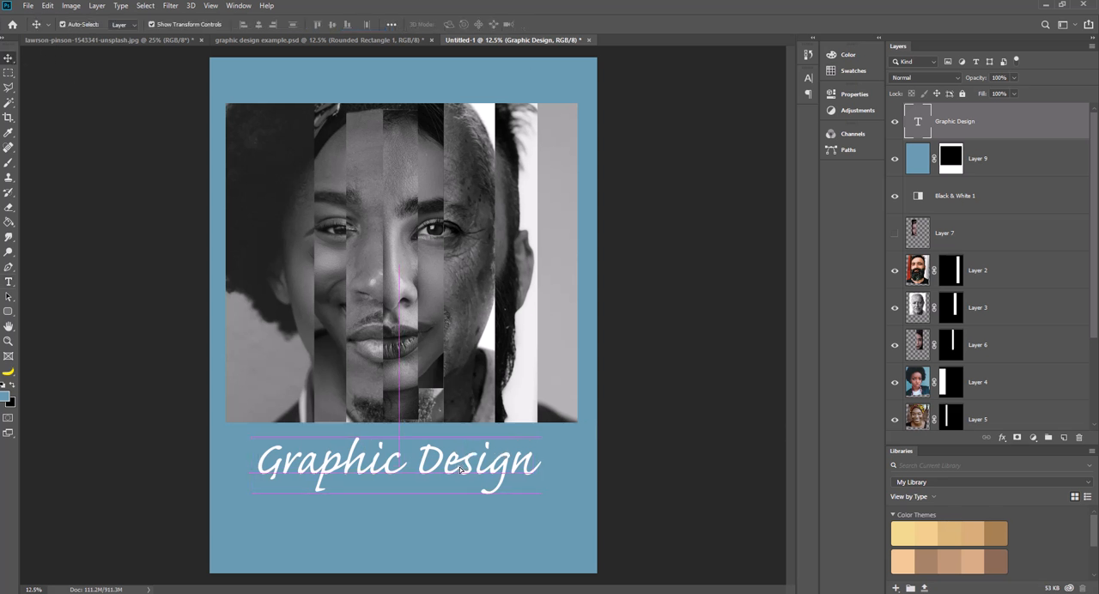
{"action": "left_click", "coordinate": [672, 428]}
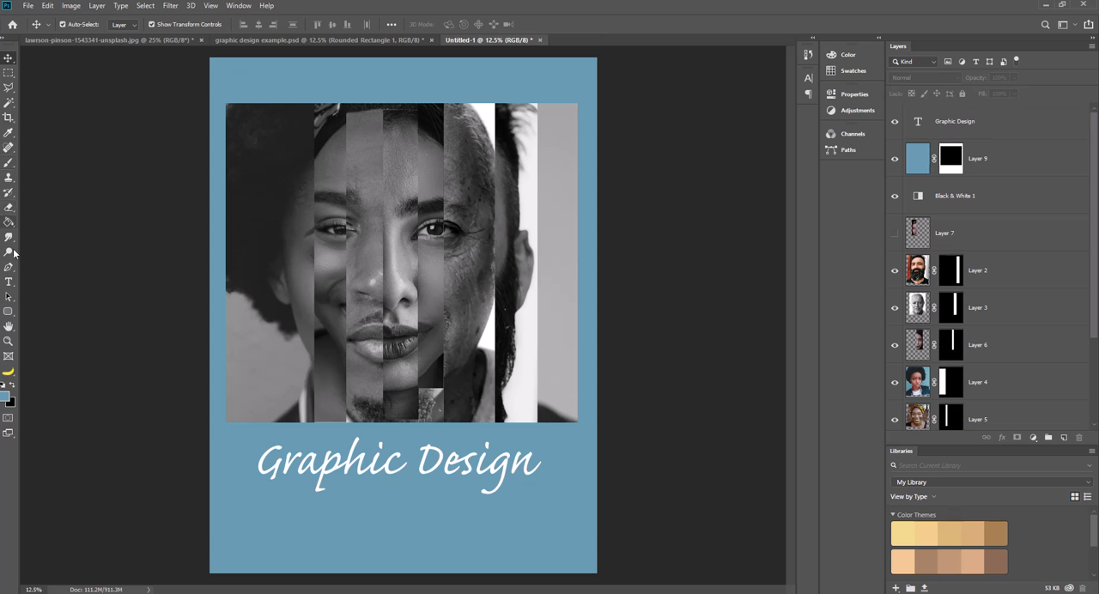
Try to change the title's font to AR CHRISTY and to Garamond without its layer selected.
{"action": "left_click", "coordinate": [11, 282]}
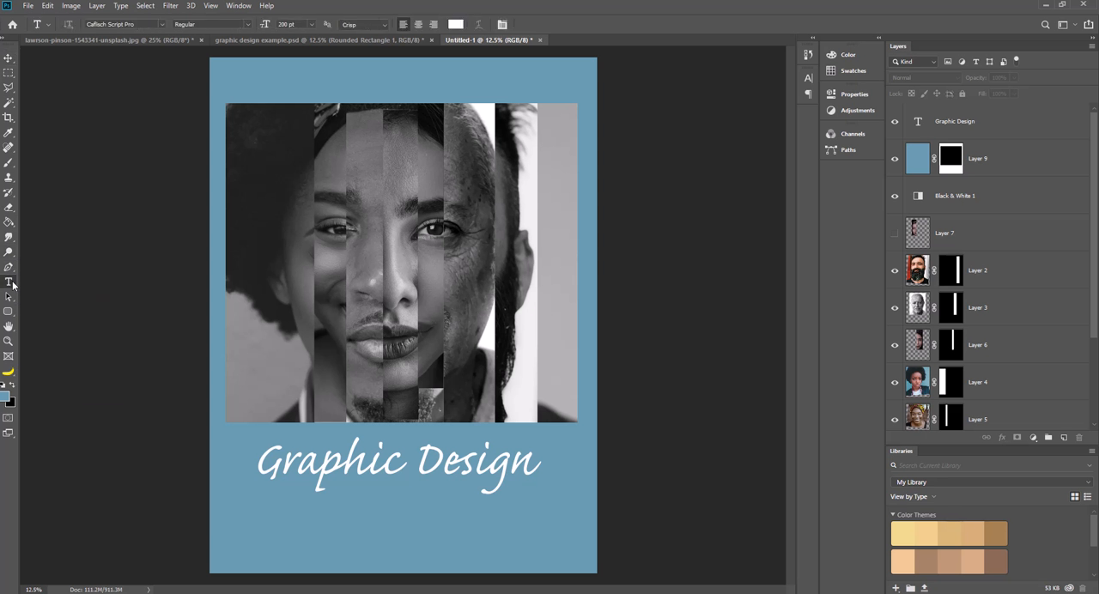
{"action": "left_click", "coordinate": [162, 24]}
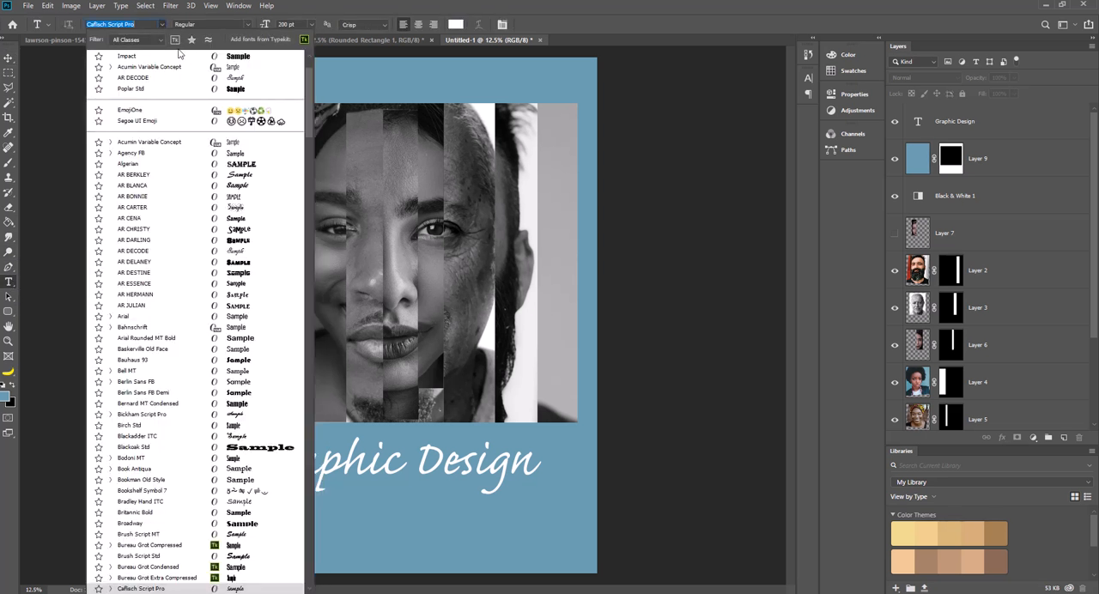
{"action": "left_click", "coordinate": [239, 230]}
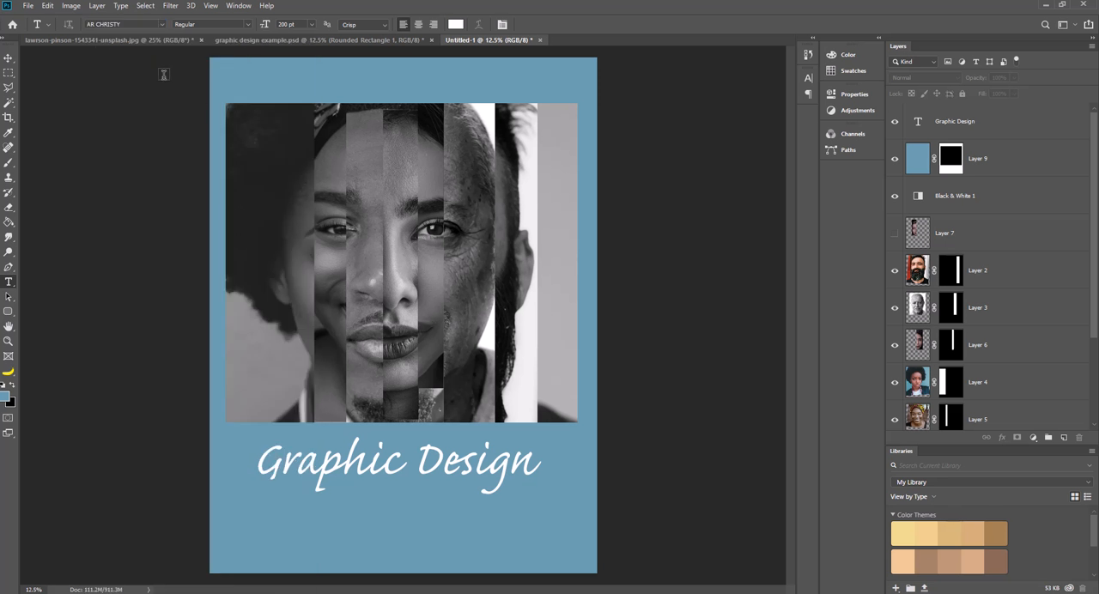
{"action": "left_click", "coordinate": [8, 57]}
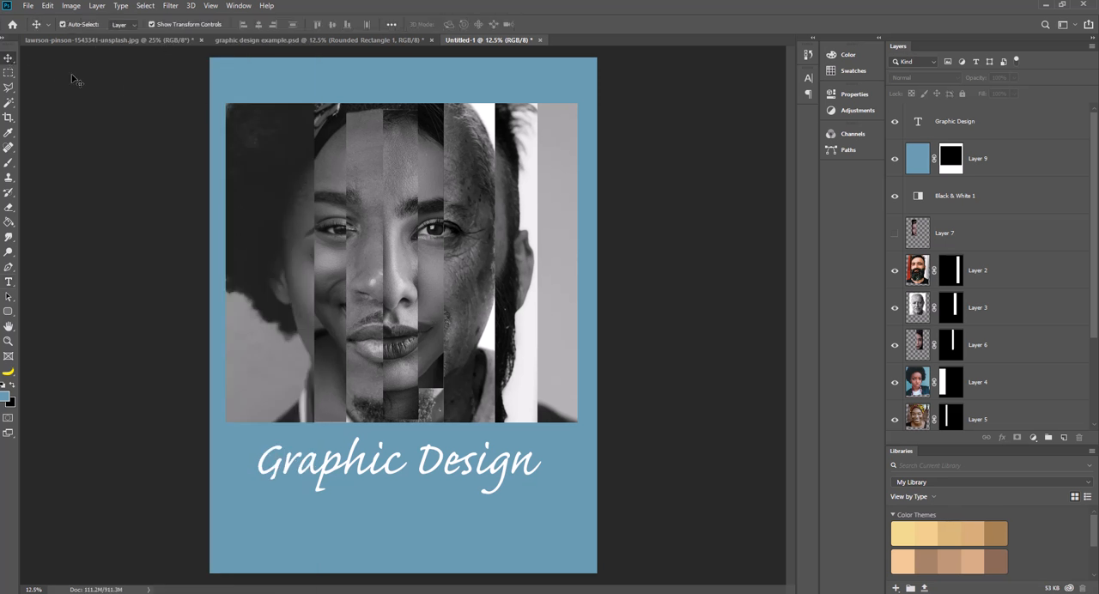
{"action": "left_click", "coordinate": [10, 283]}
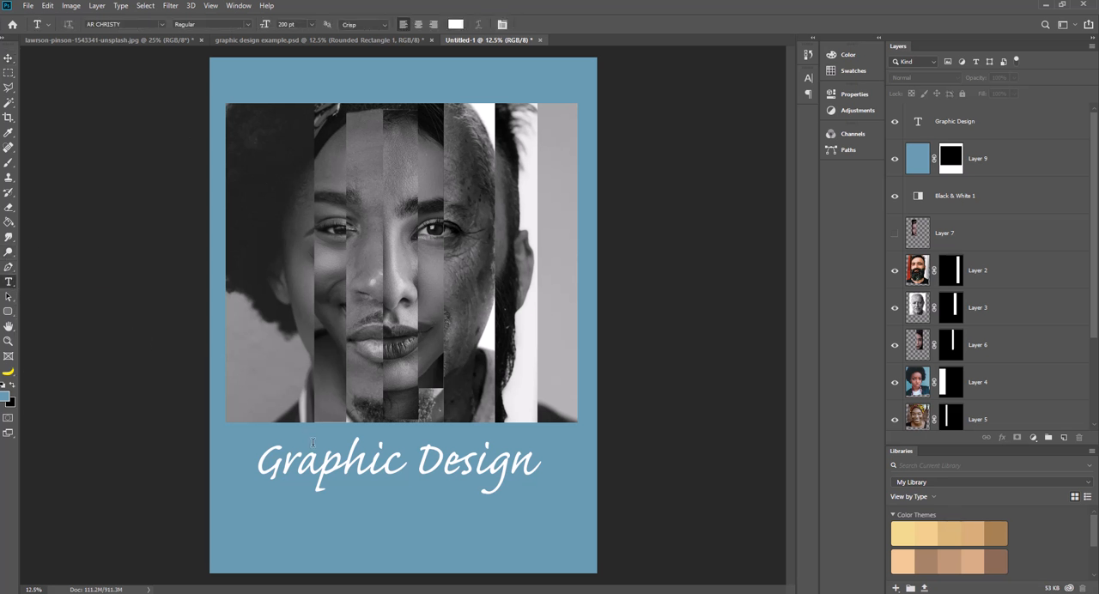
{"action": "left_click", "coordinate": [163, 24]}
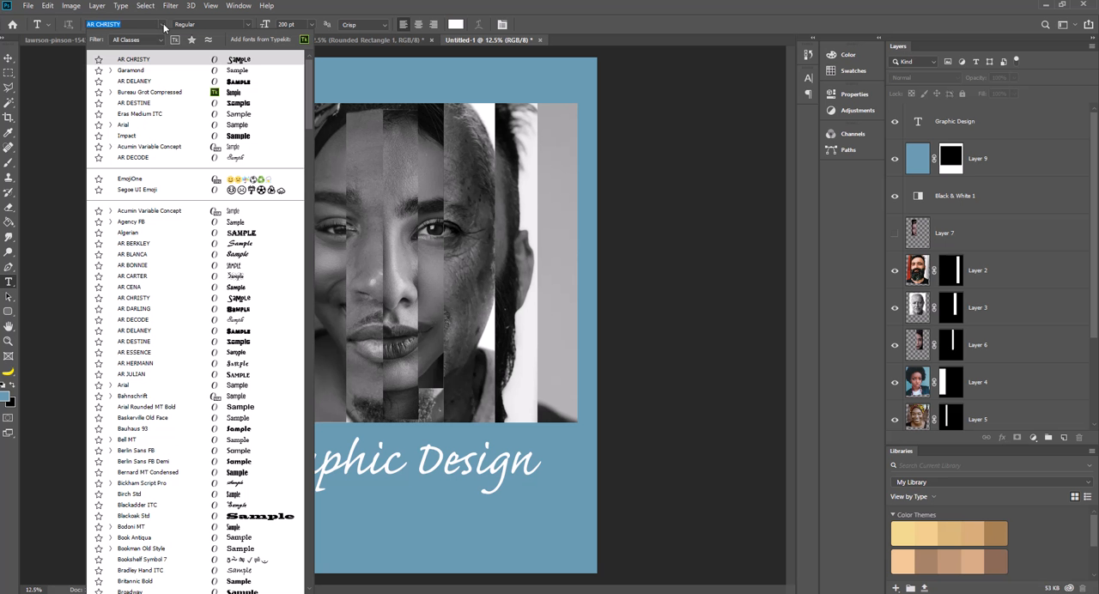
{"action": "left_click", "coordinate": [191, 70]}
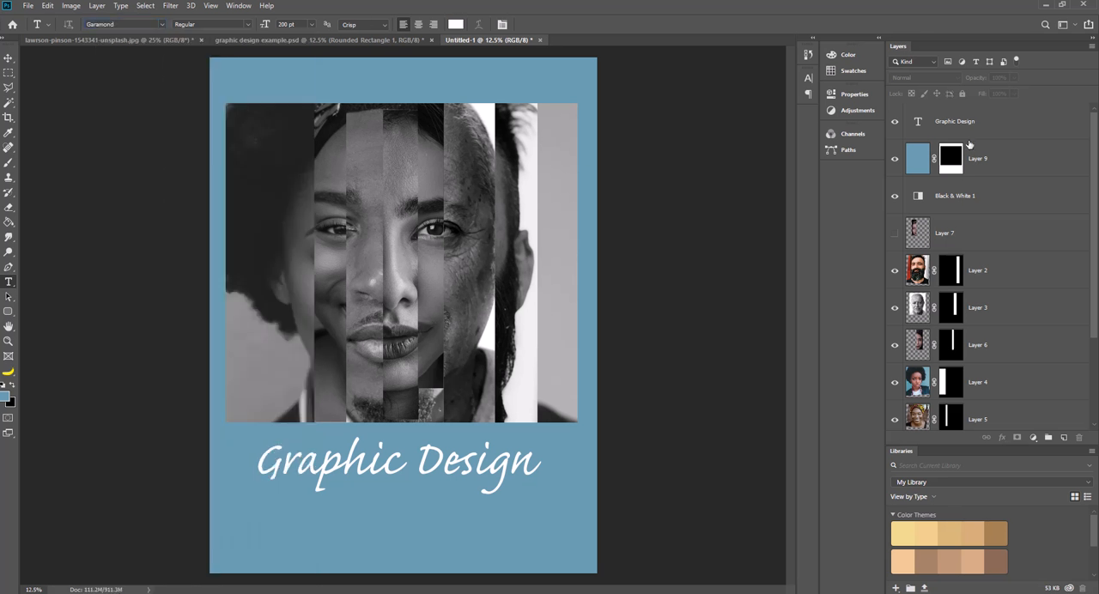
Select the Graphic Design text layer and change its font to AR BONNIE.
{"action": "left_click", "coordinate": [981, 120]}
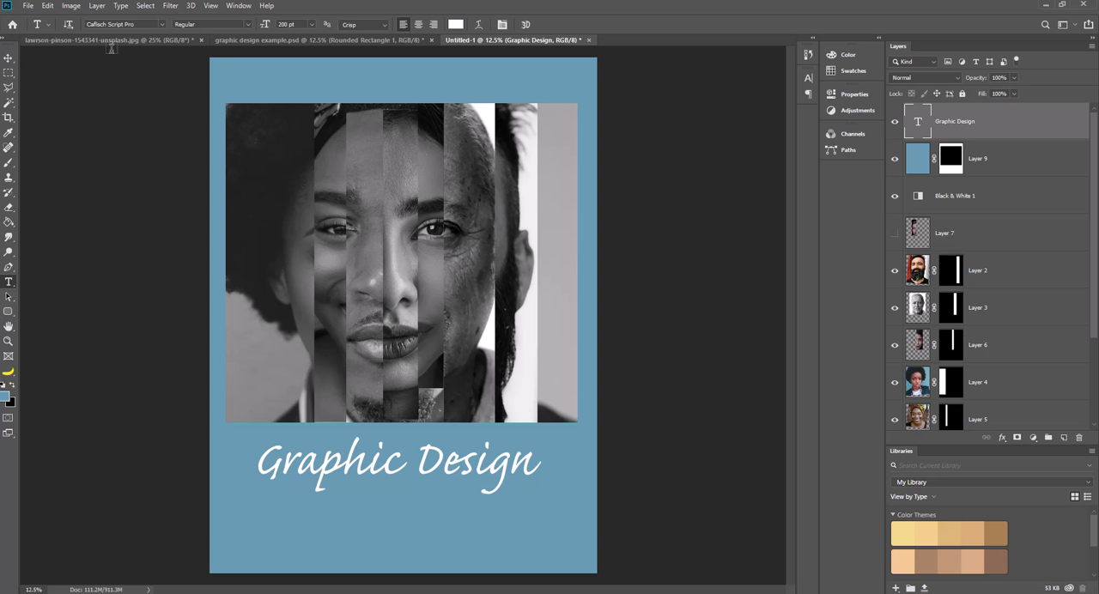
{"action": "left_click", "coordinate": [162, 25]}
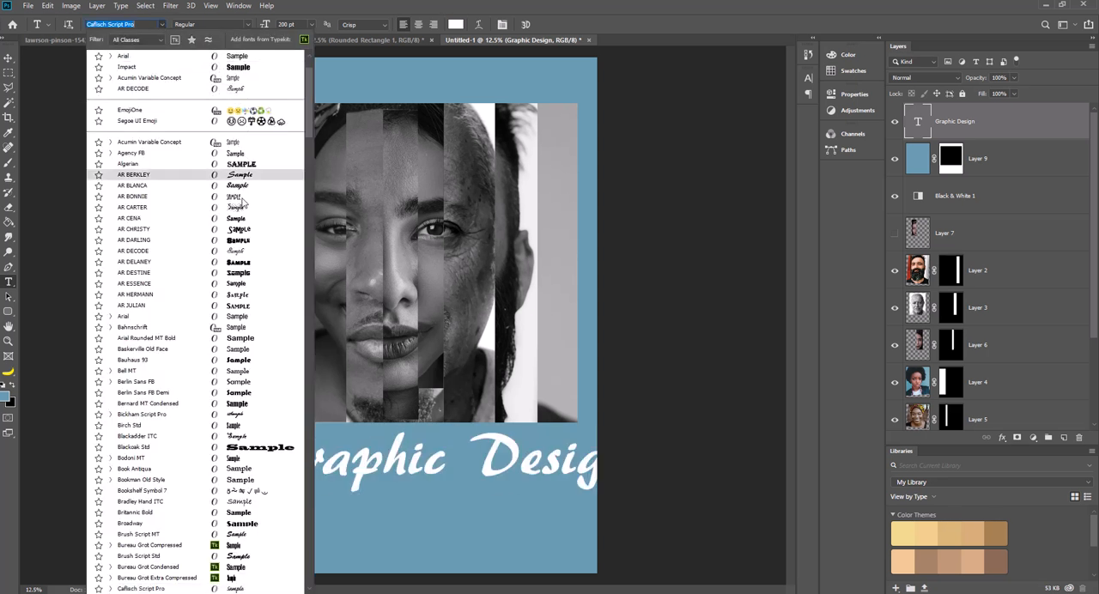
{"action": "left_click", "coordinate": [241, 200]}
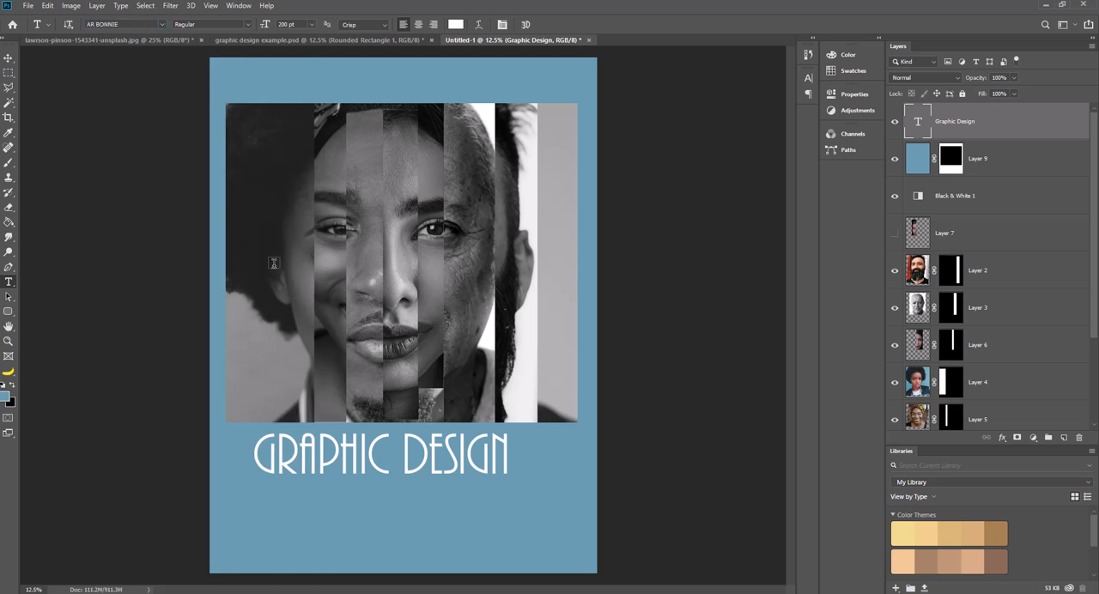
Move the Graphic Design title to the right so it sits centred under the face, and deselect it.
{"action": "left_click", "coordinate": [9, 61]}
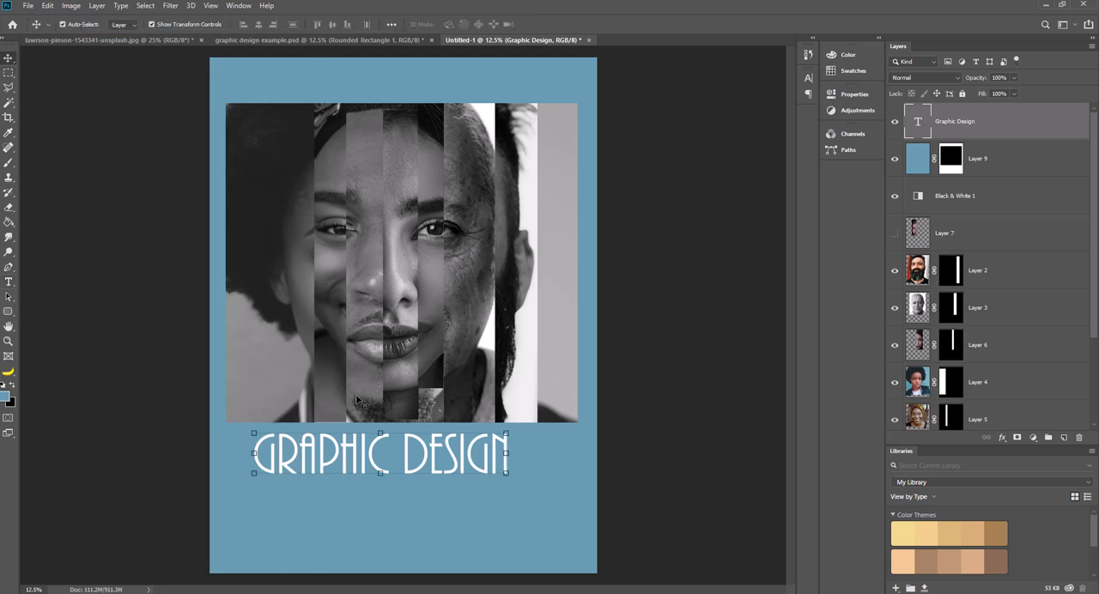
{"action": "left_click_drag", "start_coordinate": [379, 455], "coordinate": [397, 458]}
{"action": "left_click", "coordinate": [651, 442]}
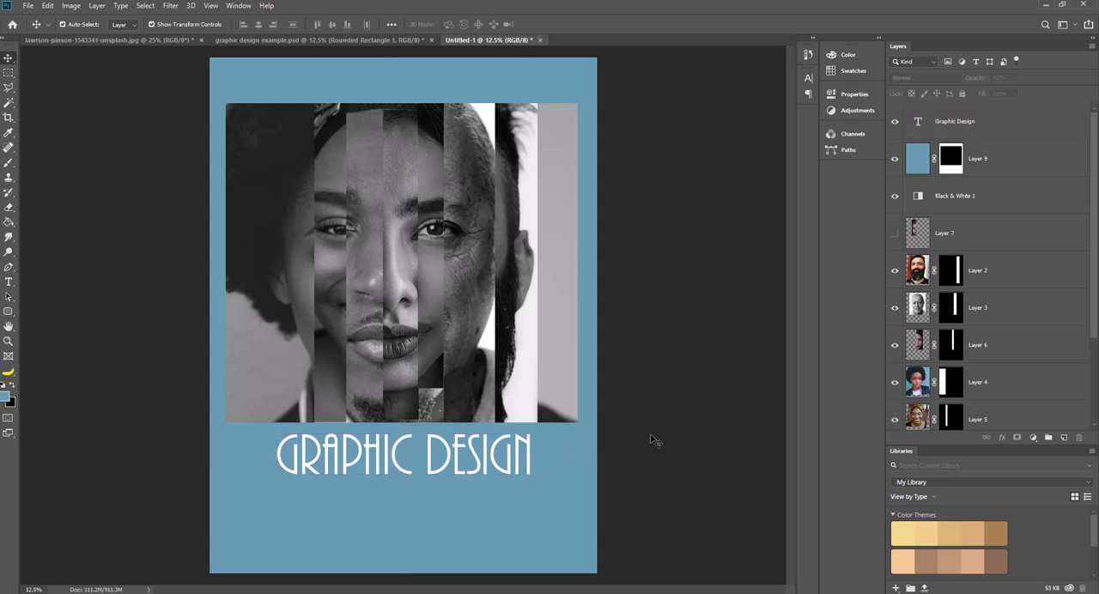